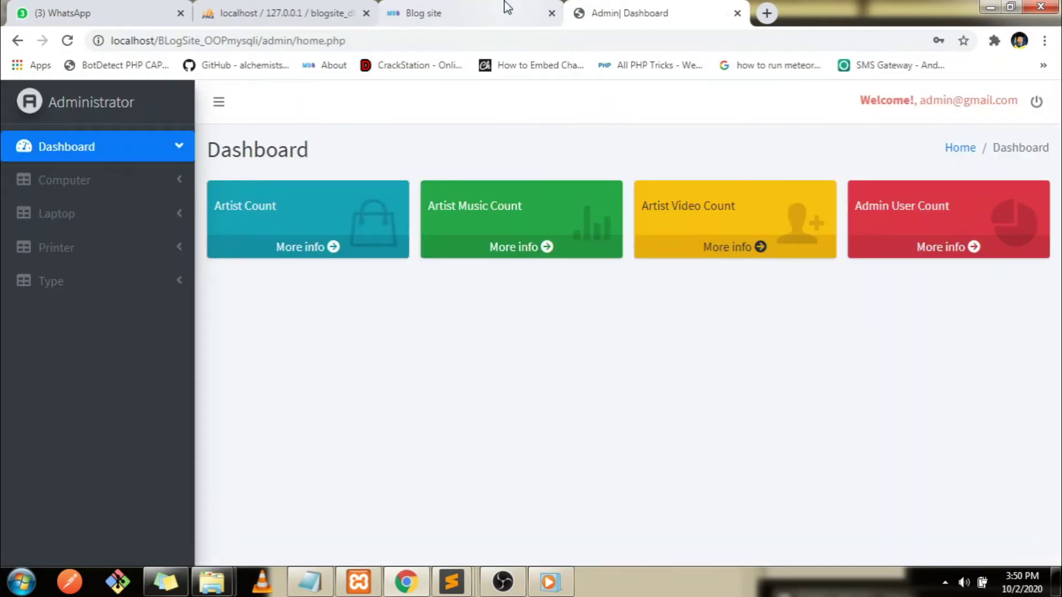
Visit the blog's Computer section and home page; posts, categories and tags all show No Record Found
left_click(506, 8)
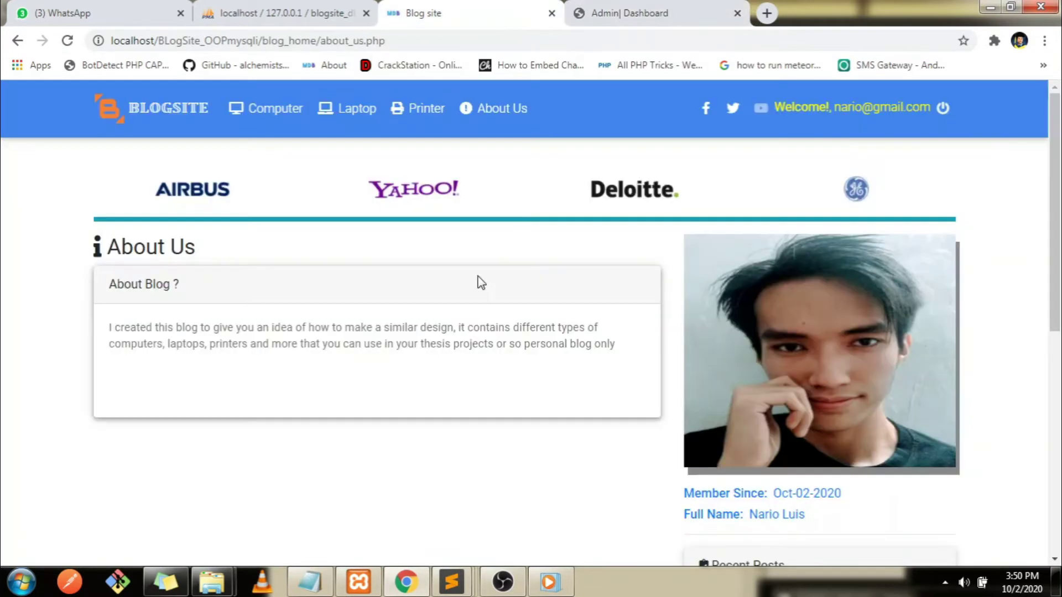
left_click(248, 117)
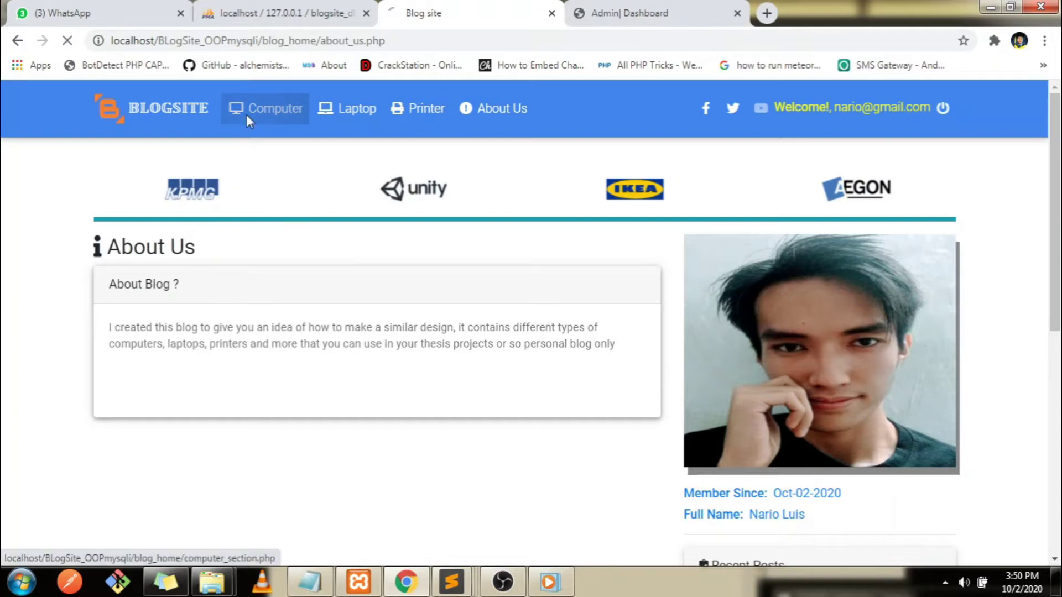
left_click(185, 119)
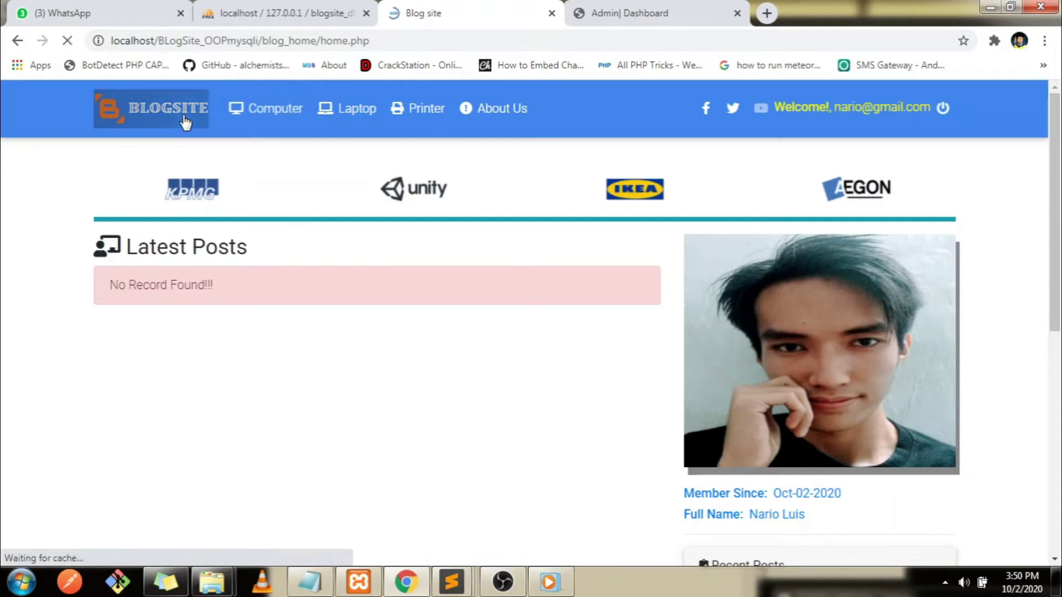
scroll(1059, 351, "down", 3)
scroll(1059, 352, "down", 5)
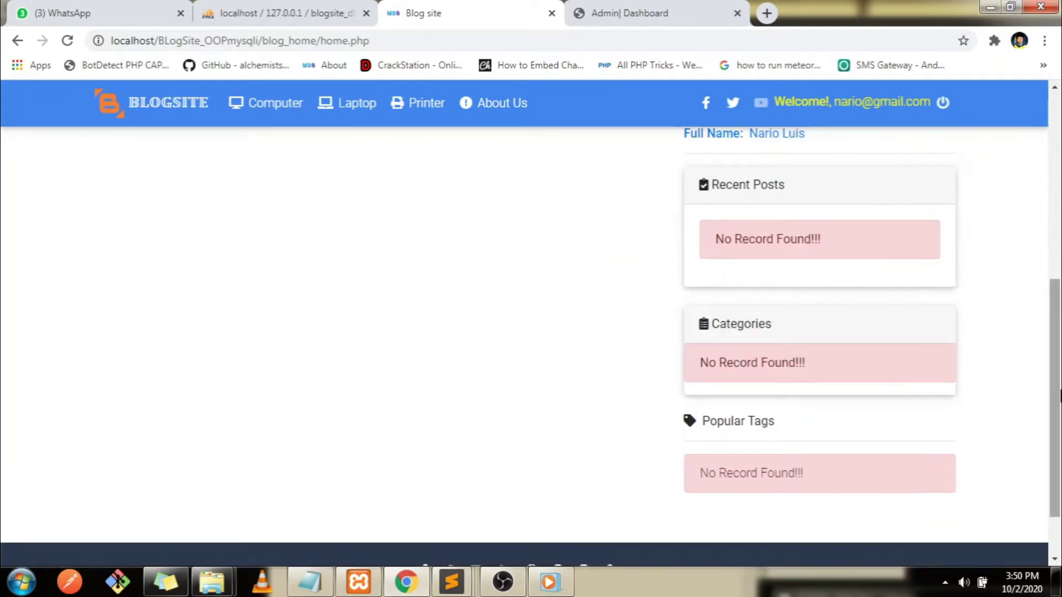
scroll(1059, 394, "up", 7)
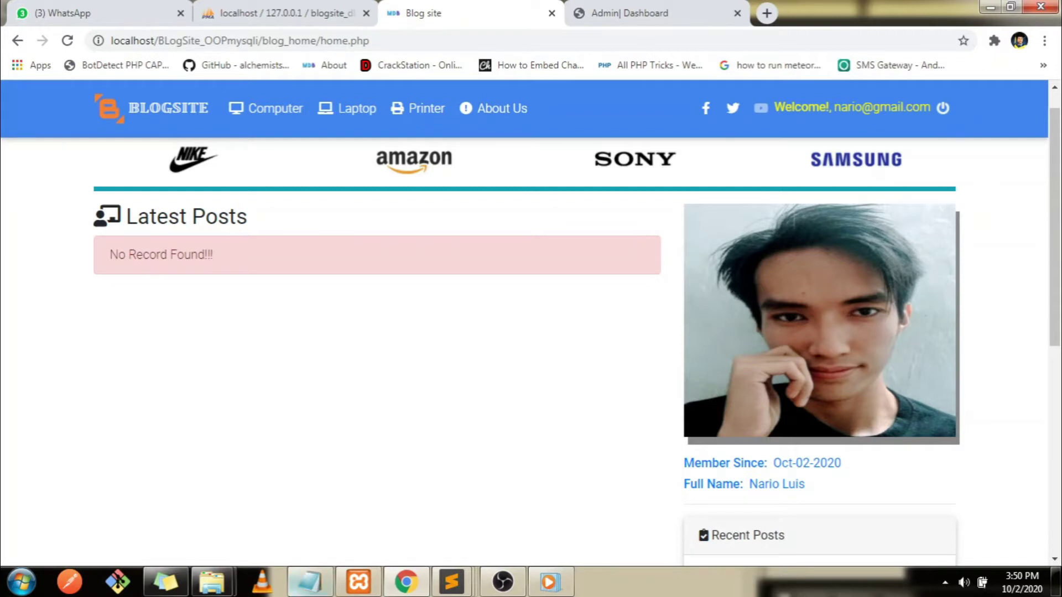
left_click(310, 581)
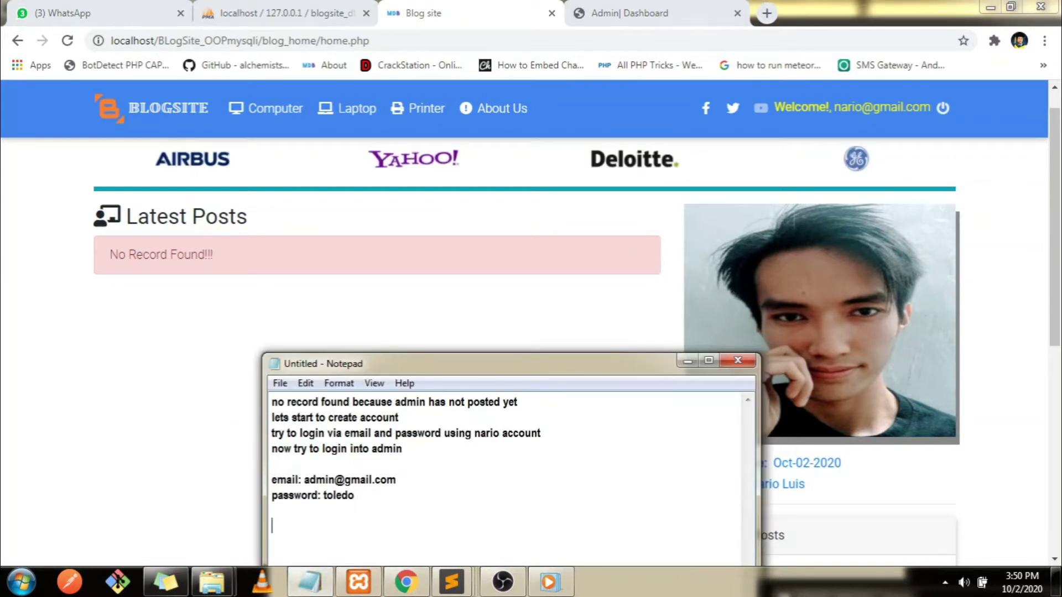
Note in Notepad that no records exist, so content will be created from the admin dashboard
type("no records")
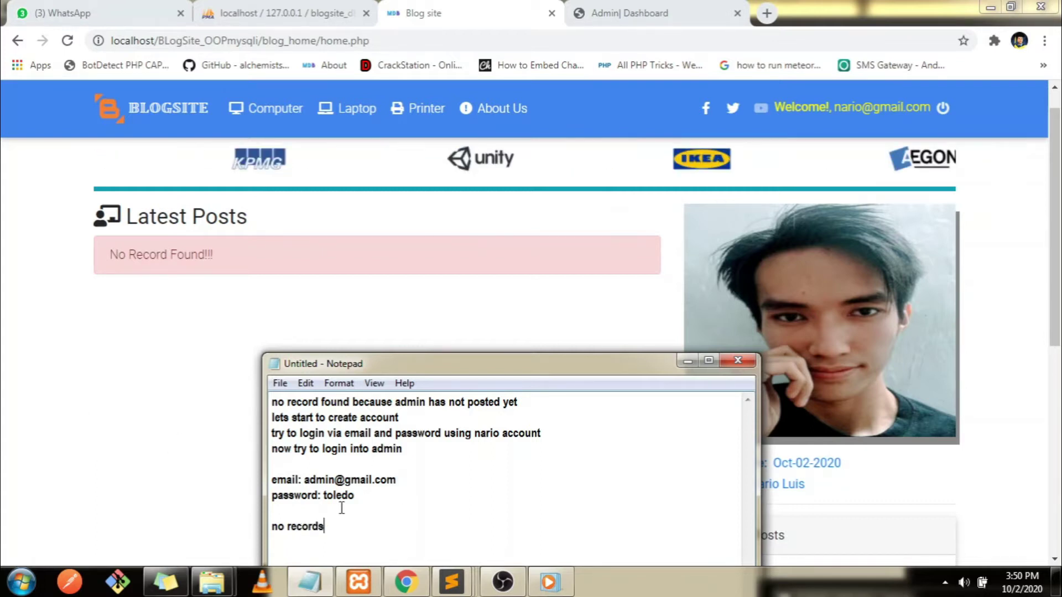
key("BackSpace")
type("found")
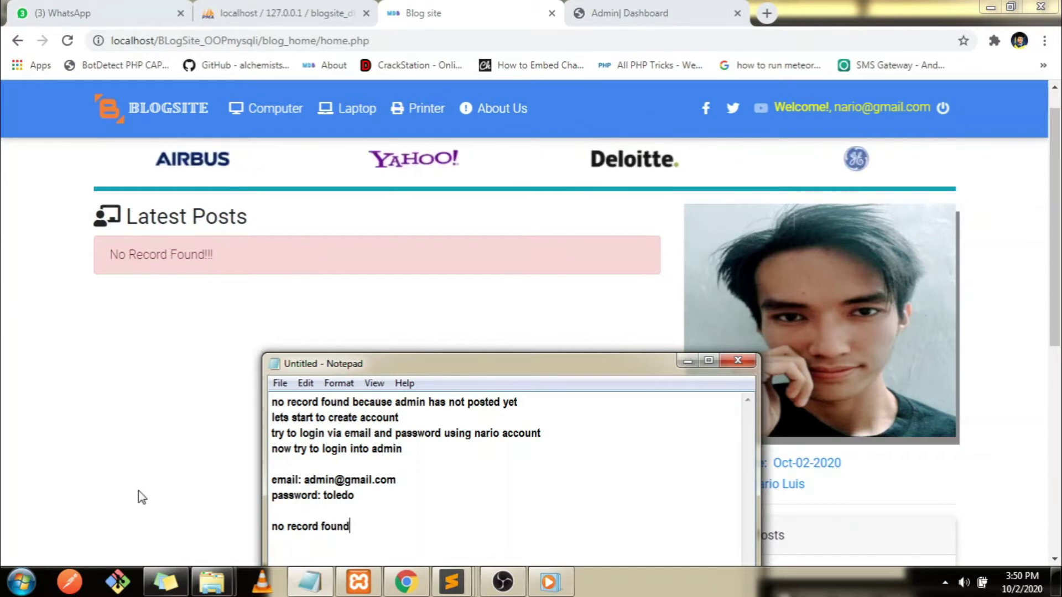
type(" les")
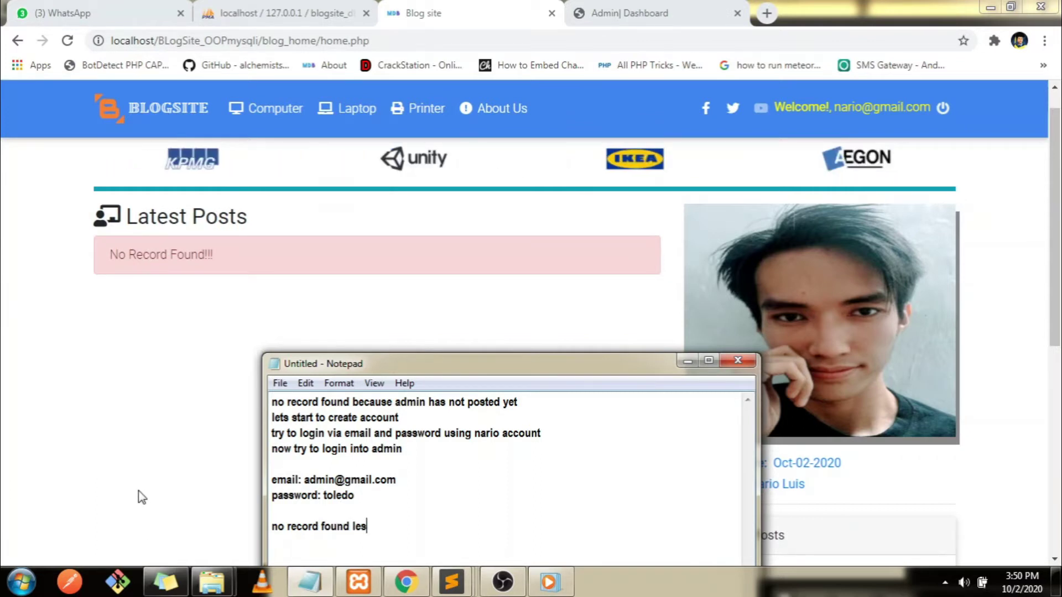
key("BackSpace")
key("BackSpace")
key("BackSpace")
type("ts start")
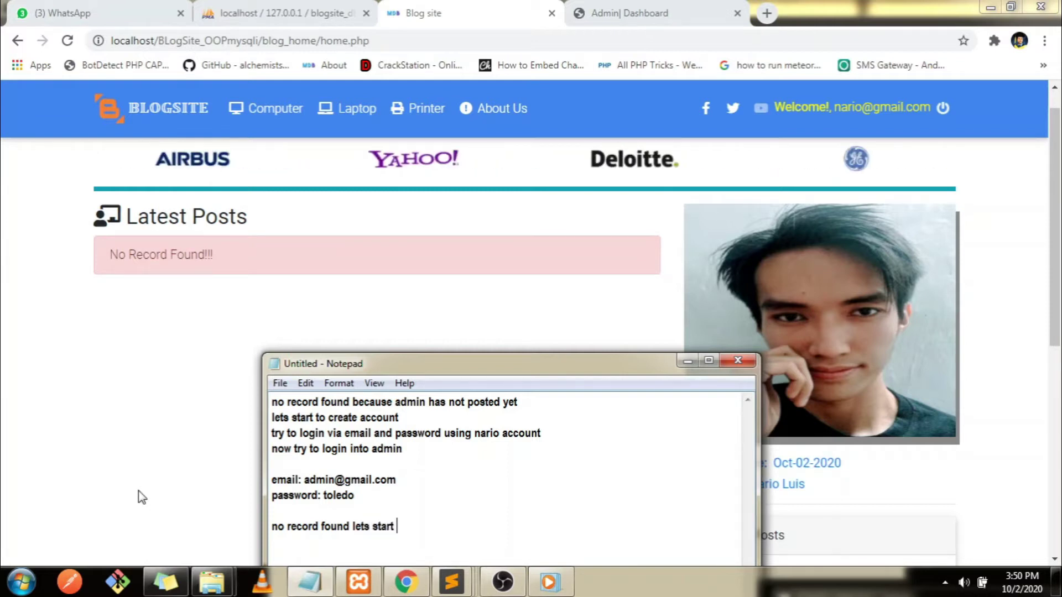
type(" to")
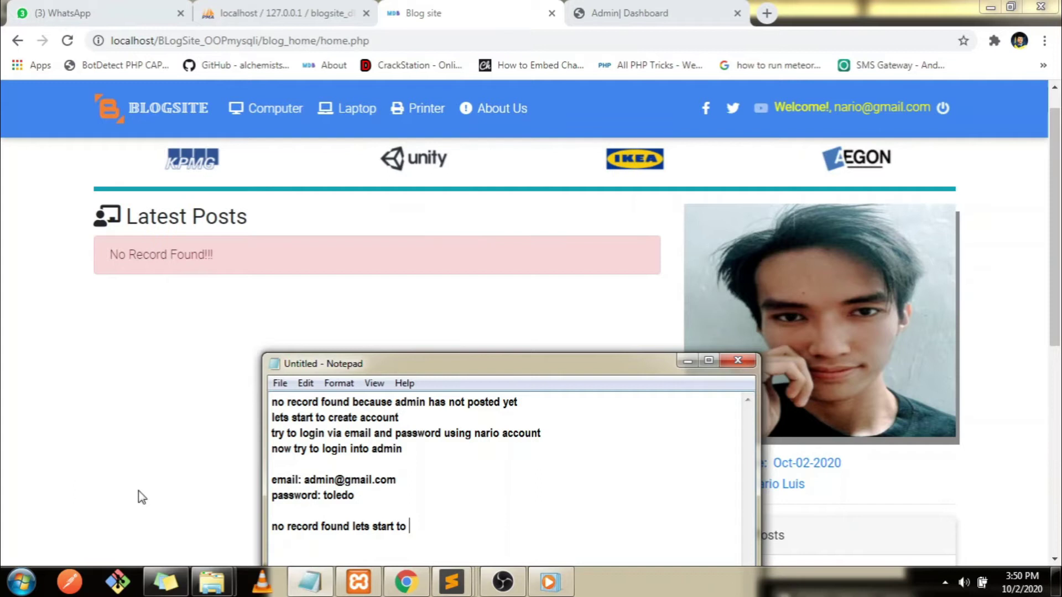
type(" crea")
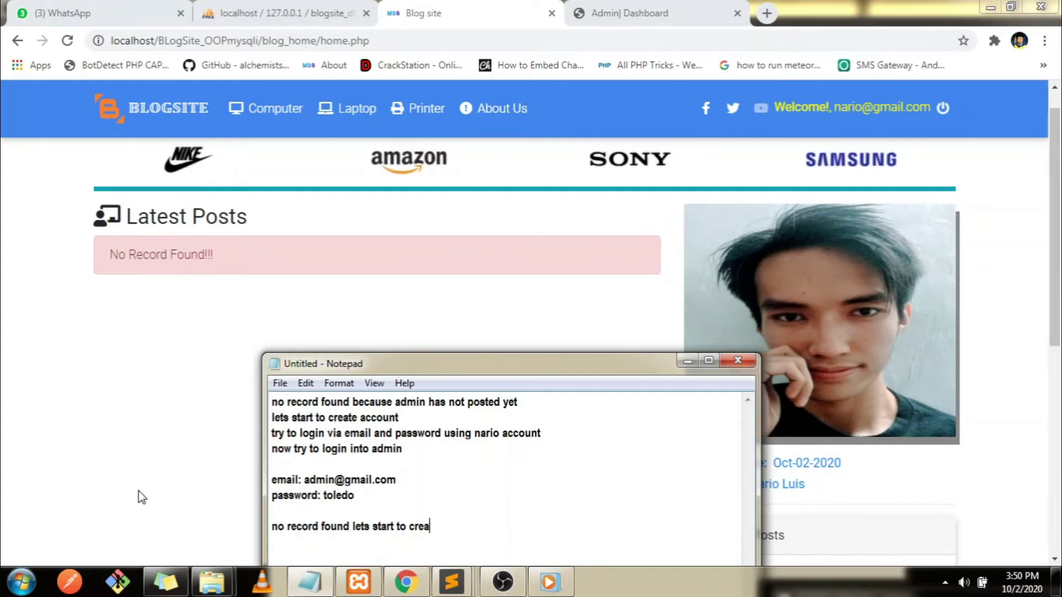
type("te from admin")
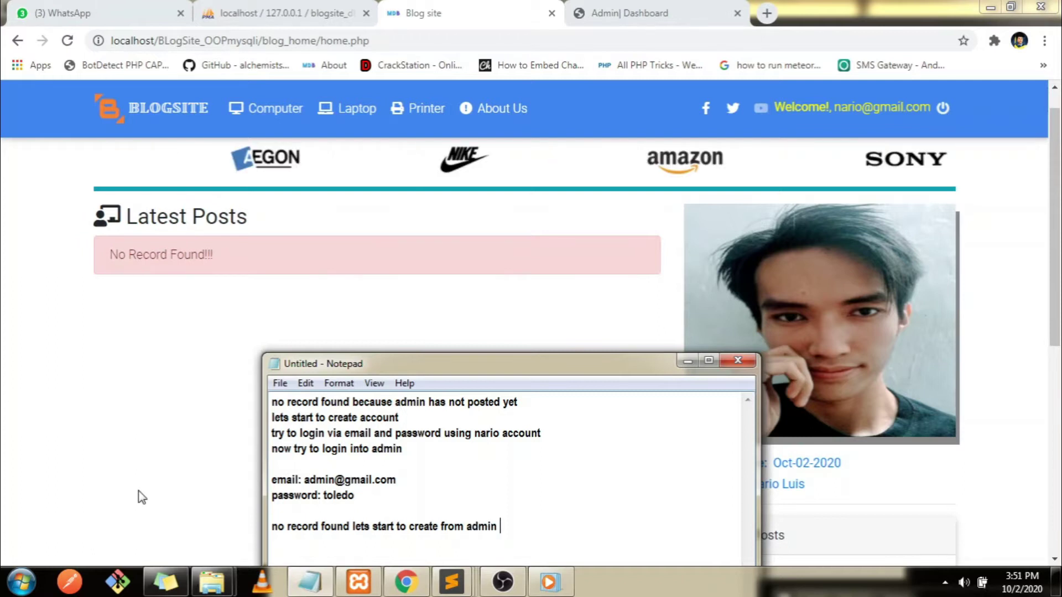
type(" dashboar")
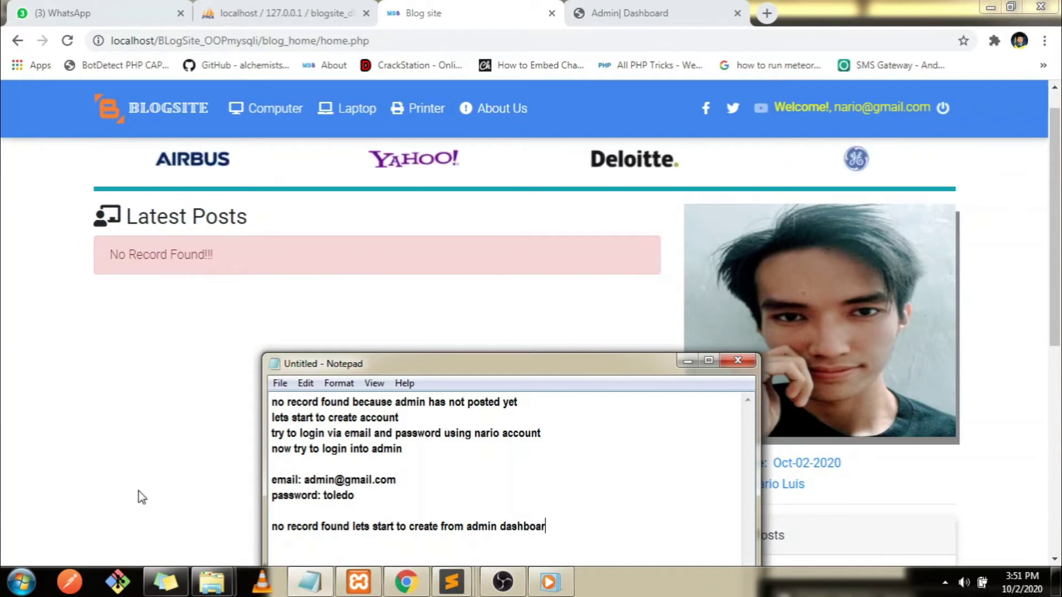
type("d to sgh")
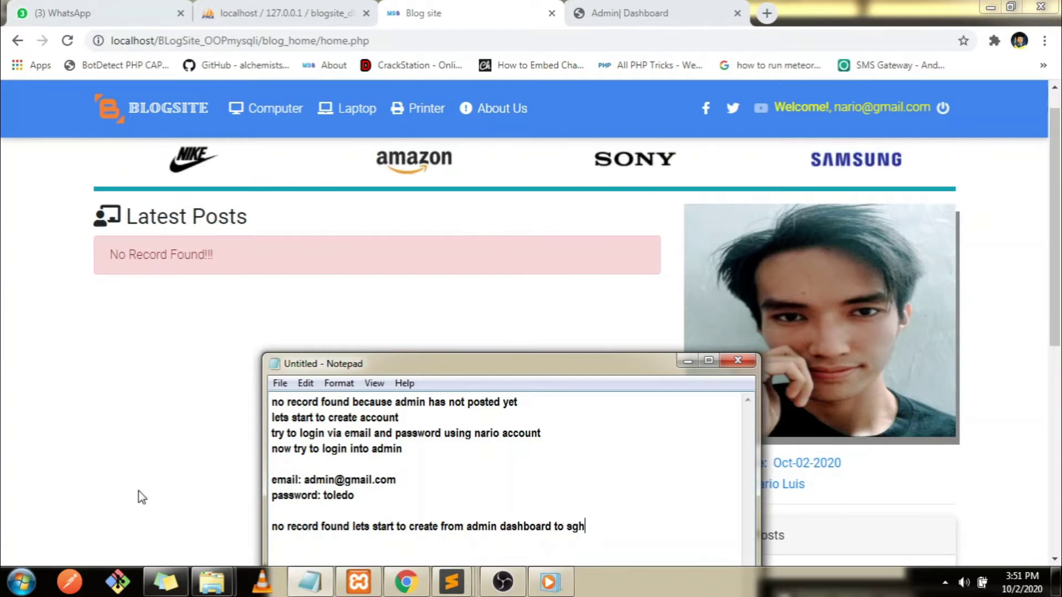
key("BackSpace")
key("BackSpace")
type("how")
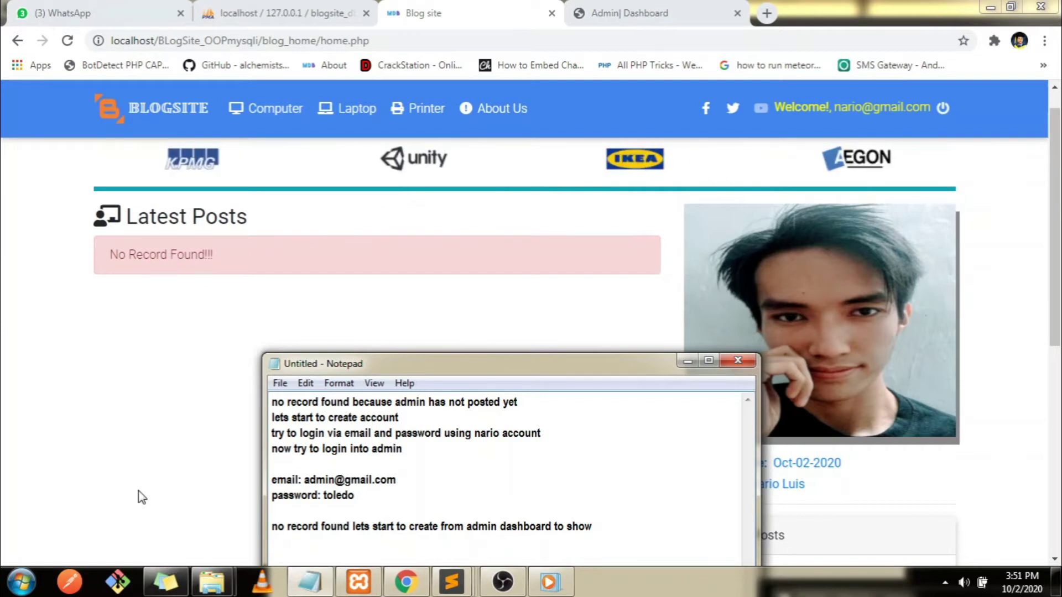
type(" use")
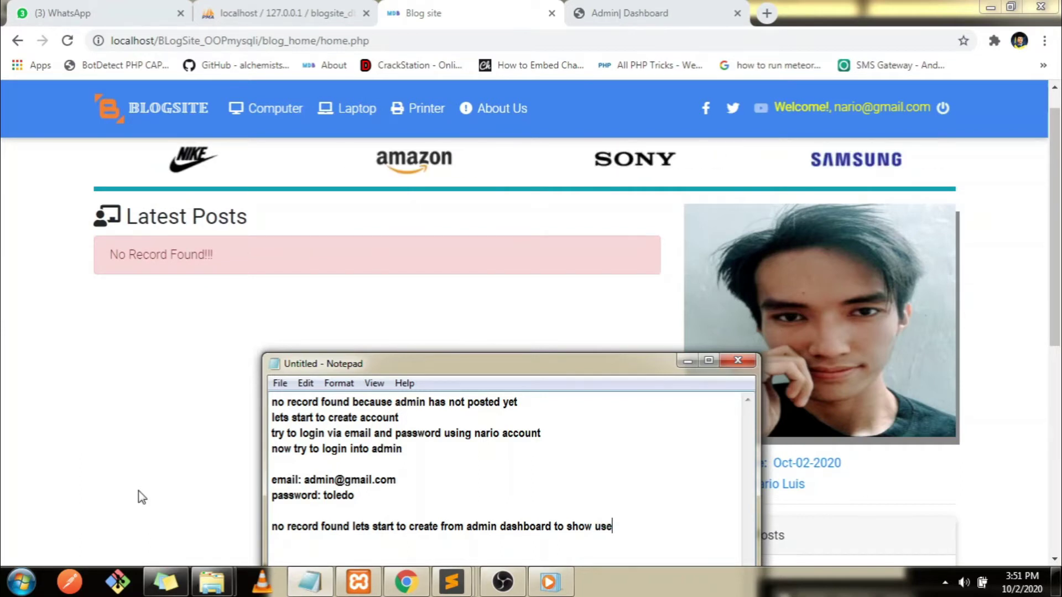
type("r")
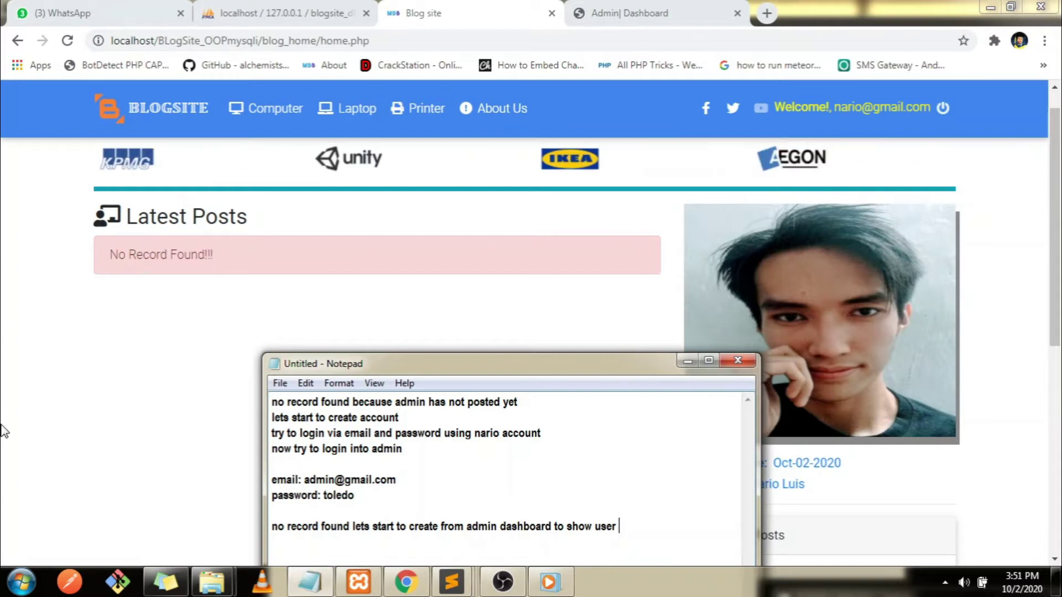
left_click(121, 377)
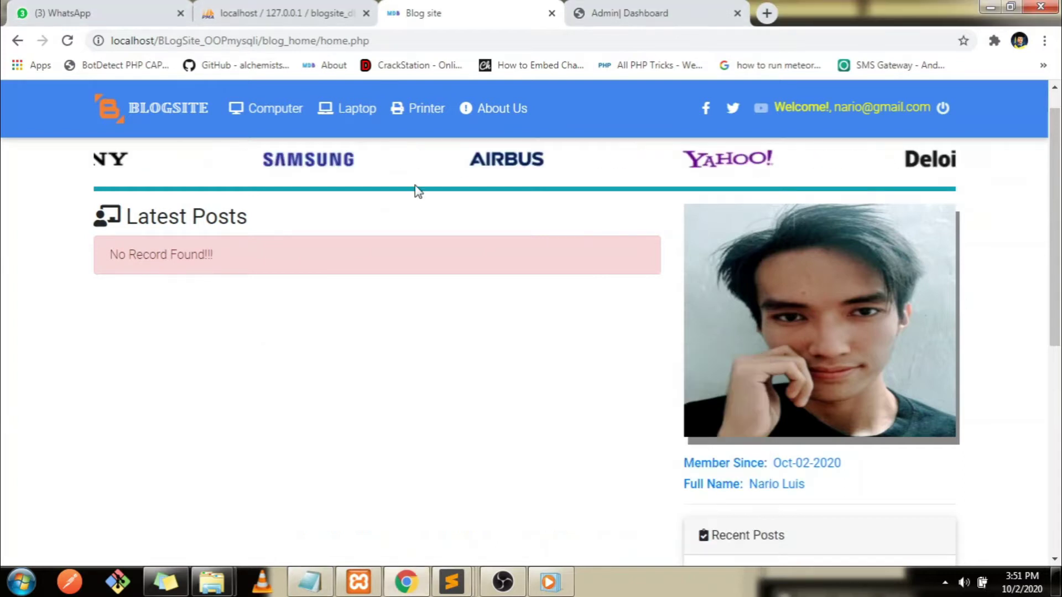
left_click(696, 8)
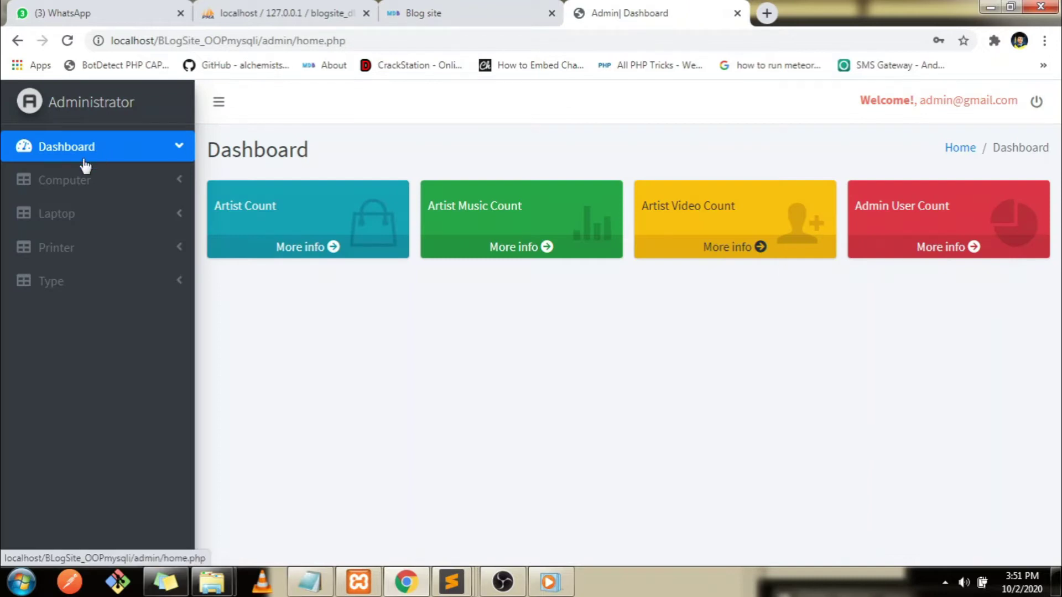
Open Computer Records in the admin sidebar and bring up the Add post form
left_click(78, 179)
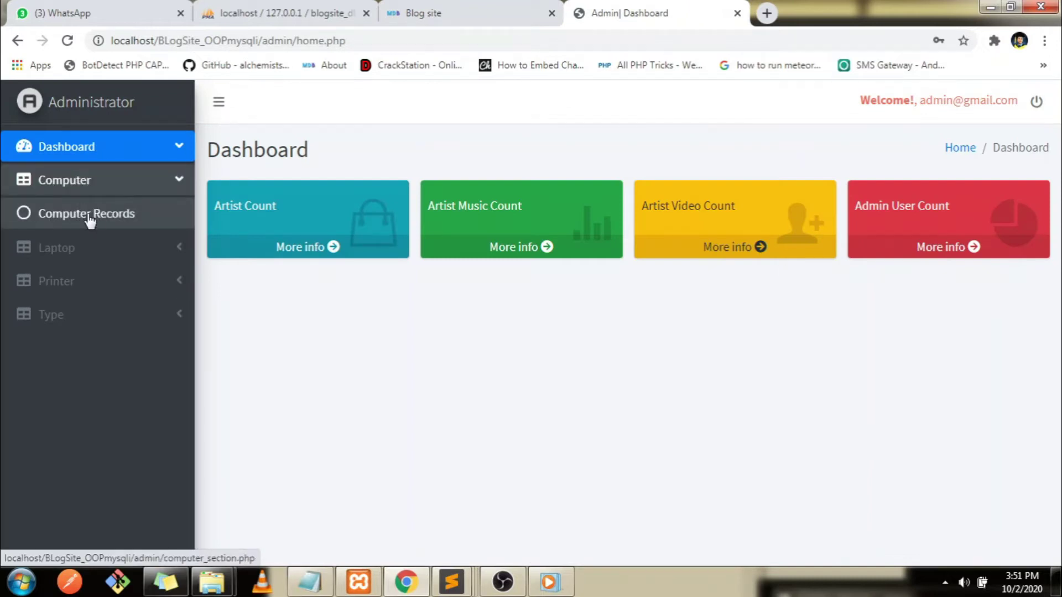
left_click(83, 218)
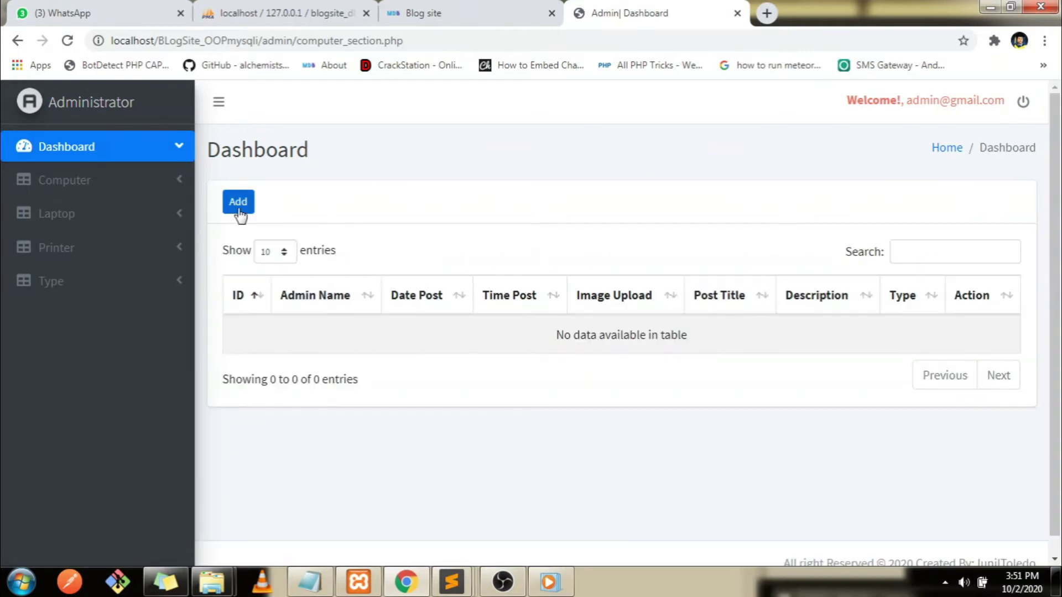
left_click(239, 211)
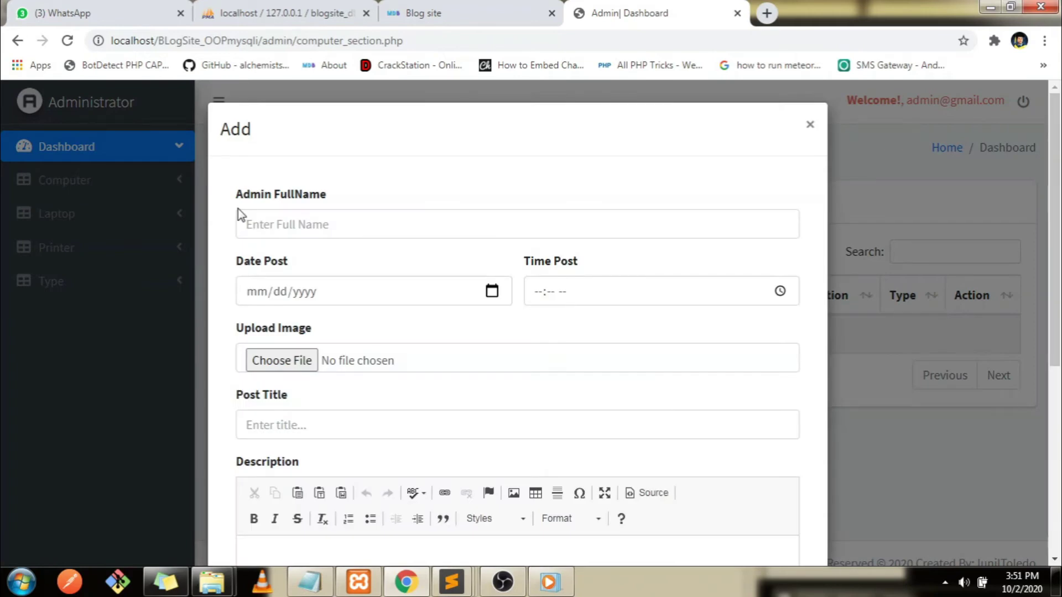
left_click(292, 592)
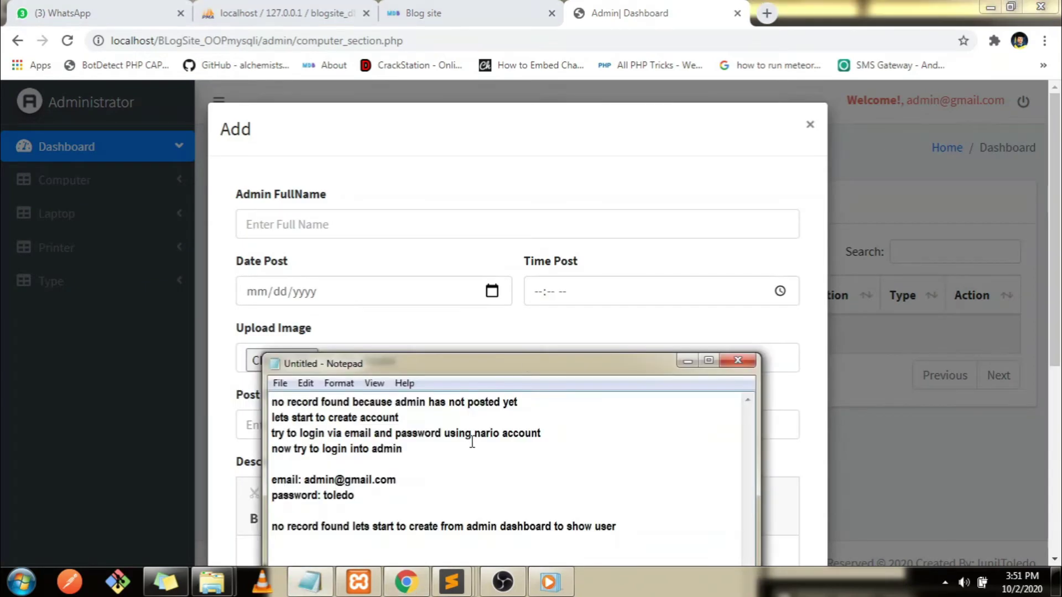
Add the Notepad line 'this is not finished all inside a dashboard content :' and minimize it
left_click_drag(527, 365, 578, 141)
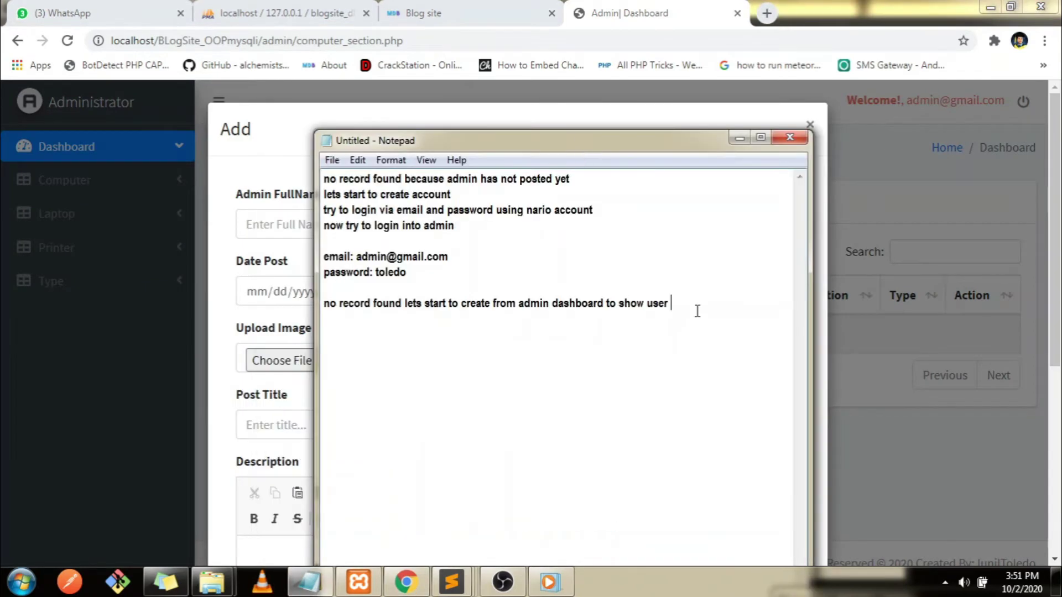
type("tgh")
key("BackSpace")
key("BackSpace")
type("his is not")
type(" fu")
type(" finis")
type("hed")
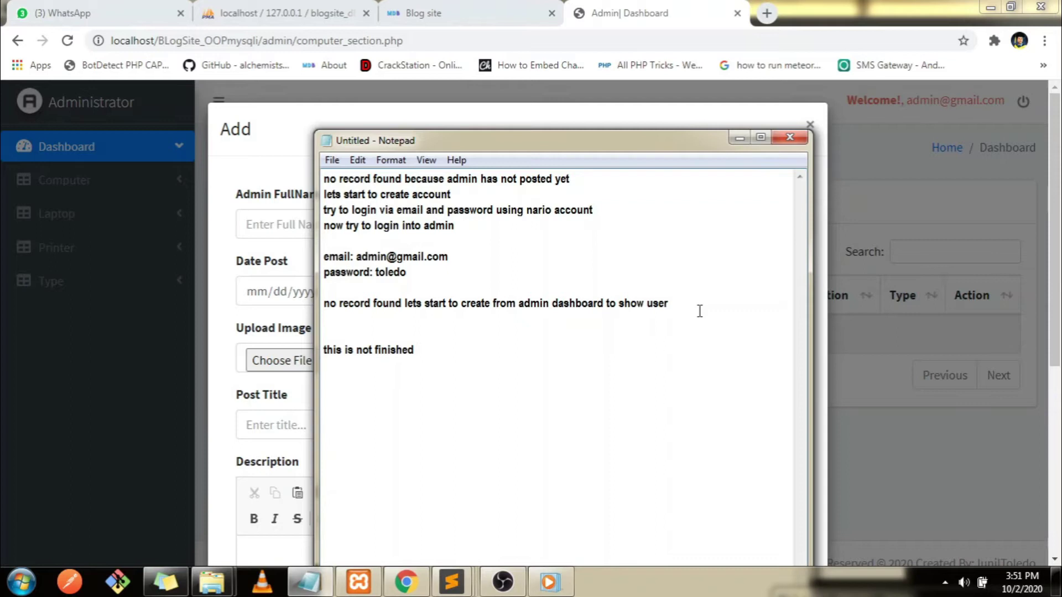
type(" all inside a dasho")
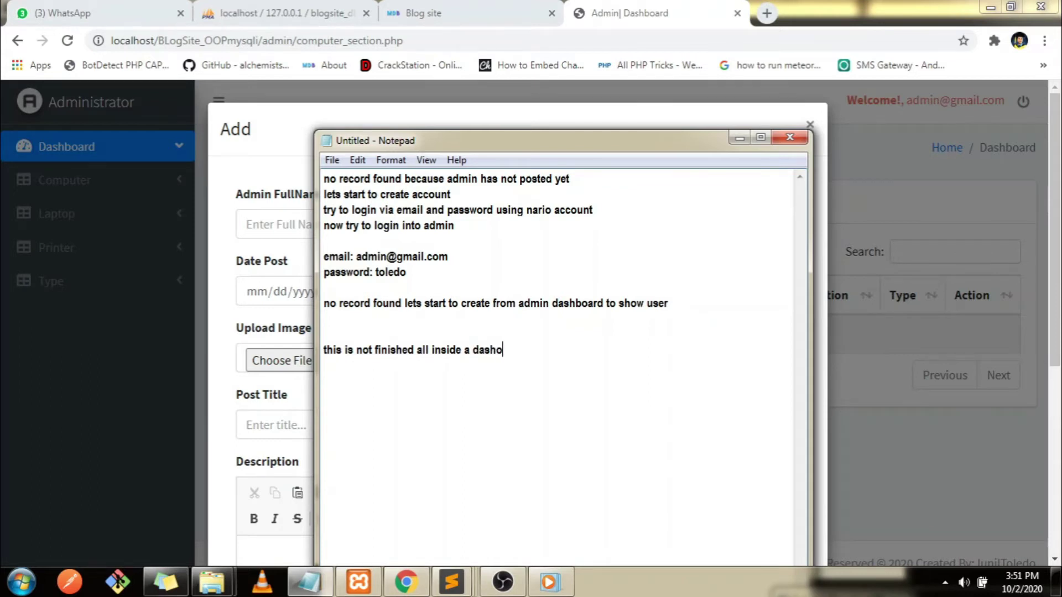
type("ar")
key("BackSpace")
key("BackSpace")
key("BackSpace")
key("BackSpace")
type("boas")
key("BackSpace")
type("rd content : (")
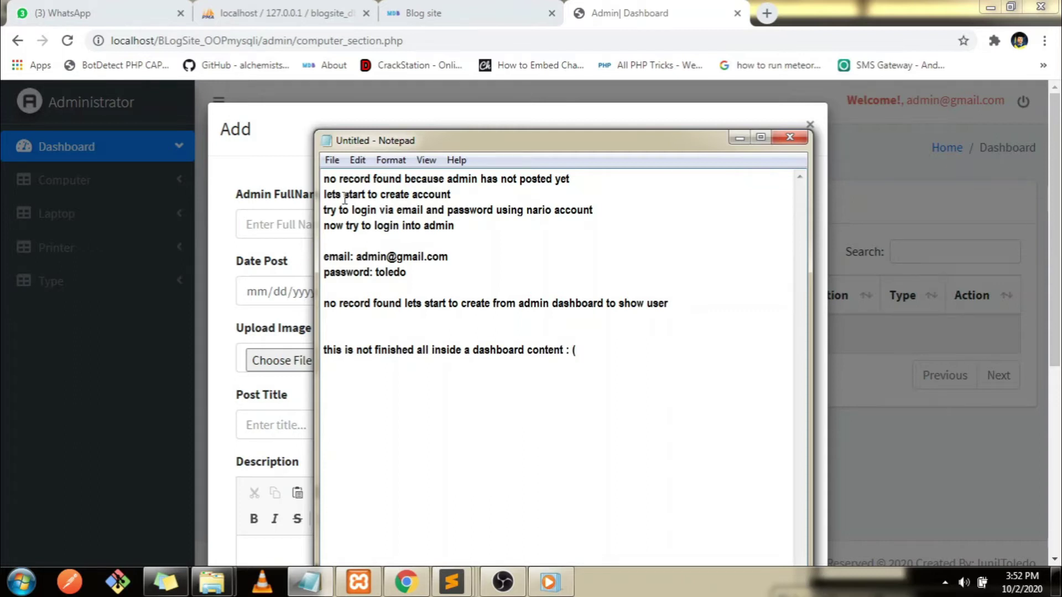
left_click(739, 138)
Enter the admin's full name, date 10/13/2020, time 03:55 PM, and attach the fourth photo
left_click(293, 232)
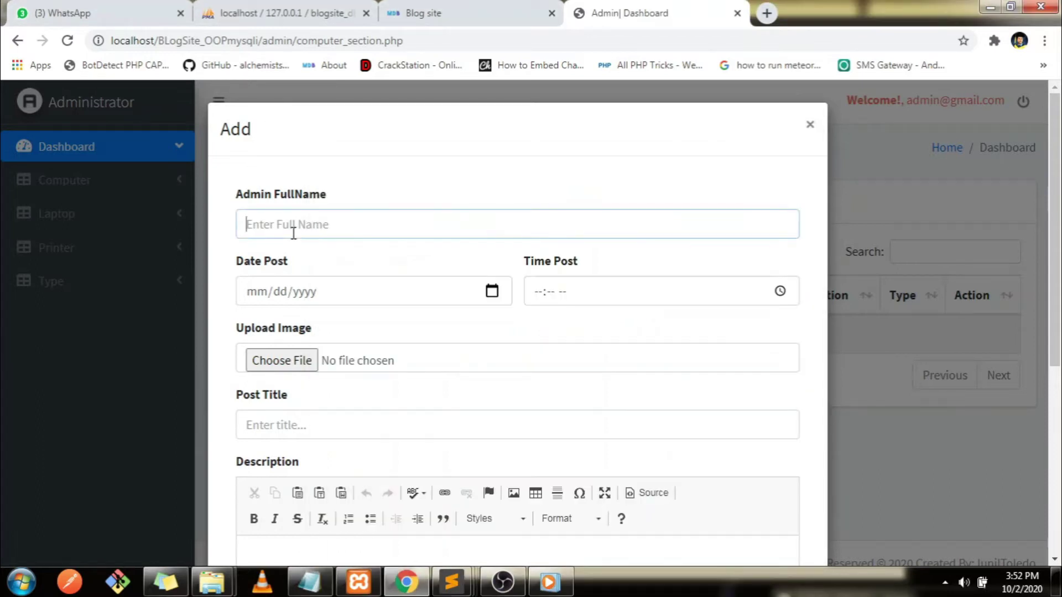
type("junil toledo")
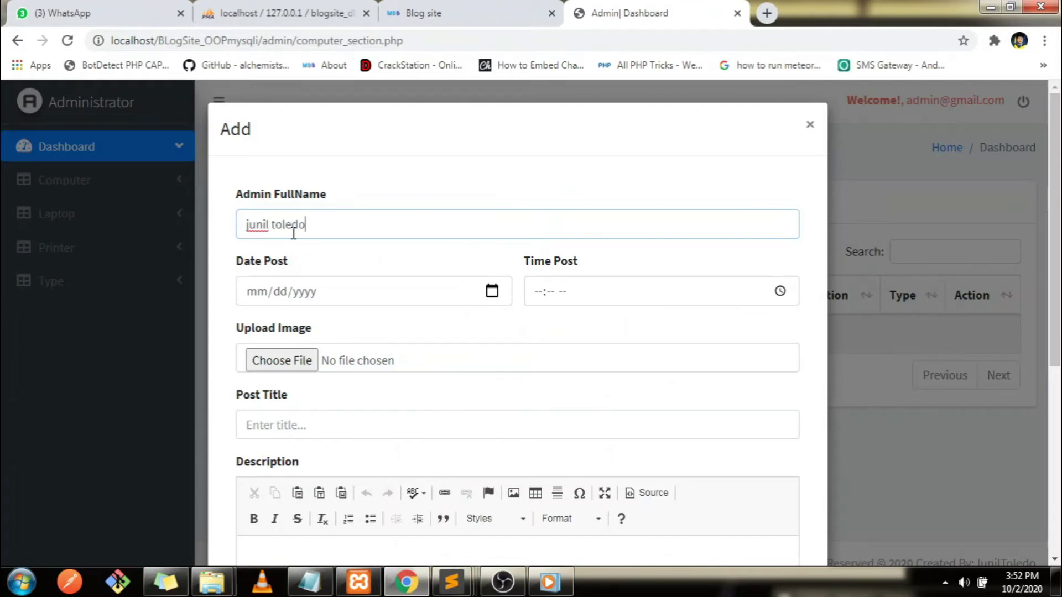
left_click(491, 292)
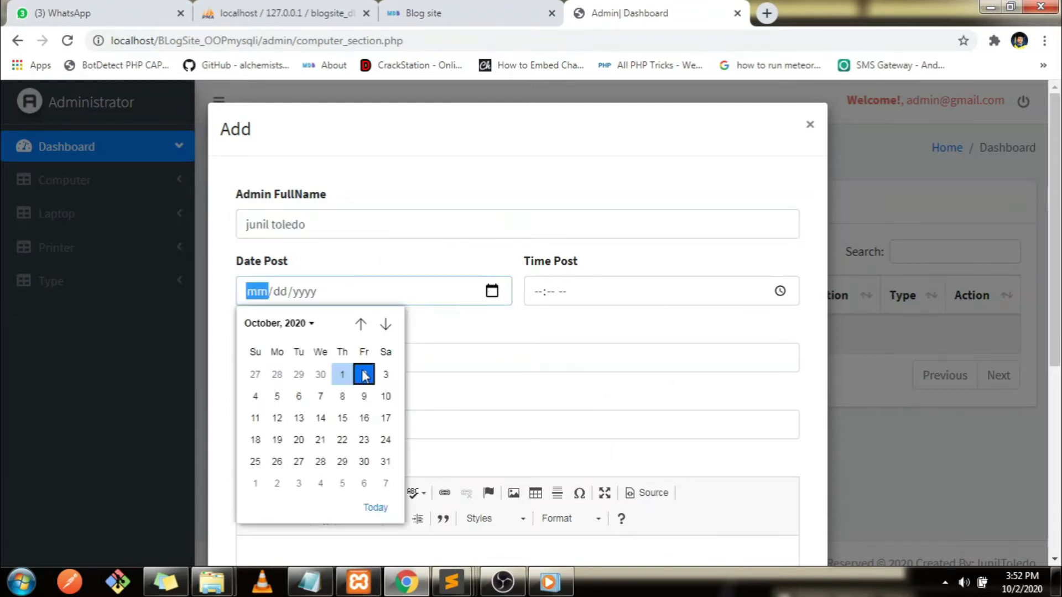
left_click(299, 418)
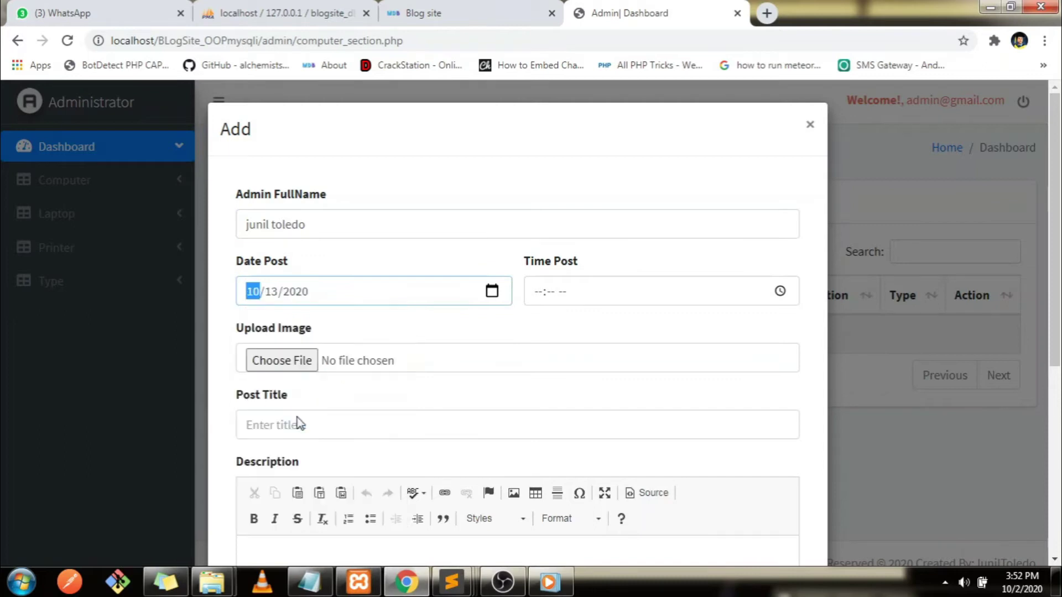
left_click(780, 291)
left_click(591, 408)
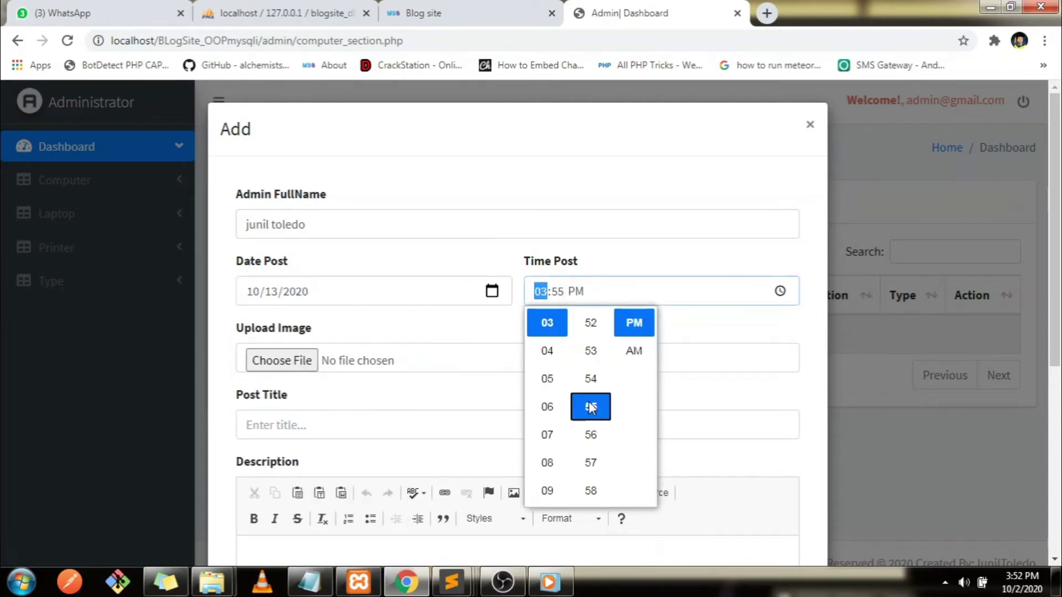
left_click(298, 371)
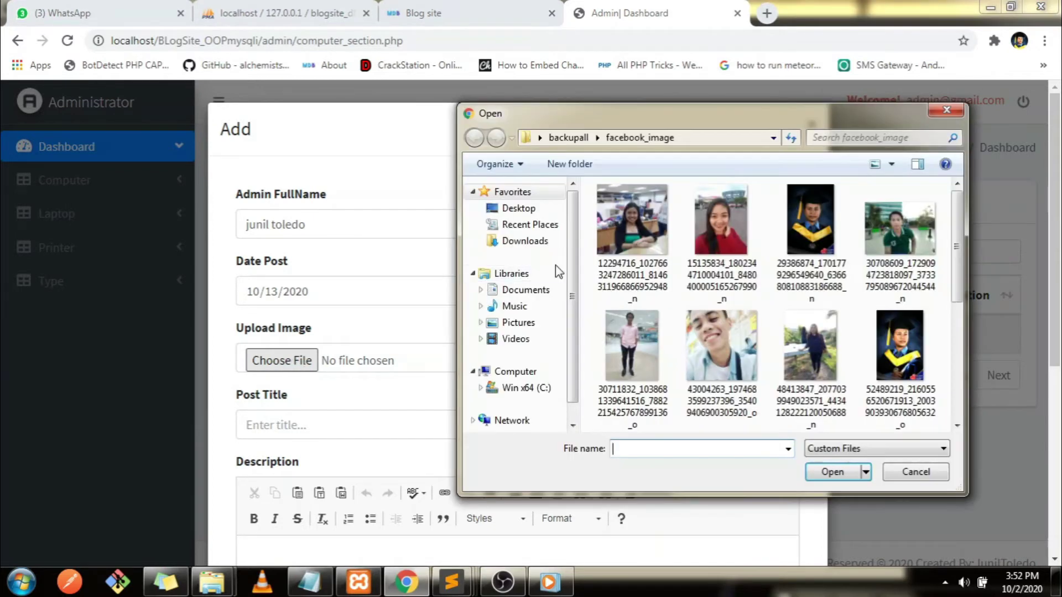
left_click(919, 239)
double_click(919, 239)
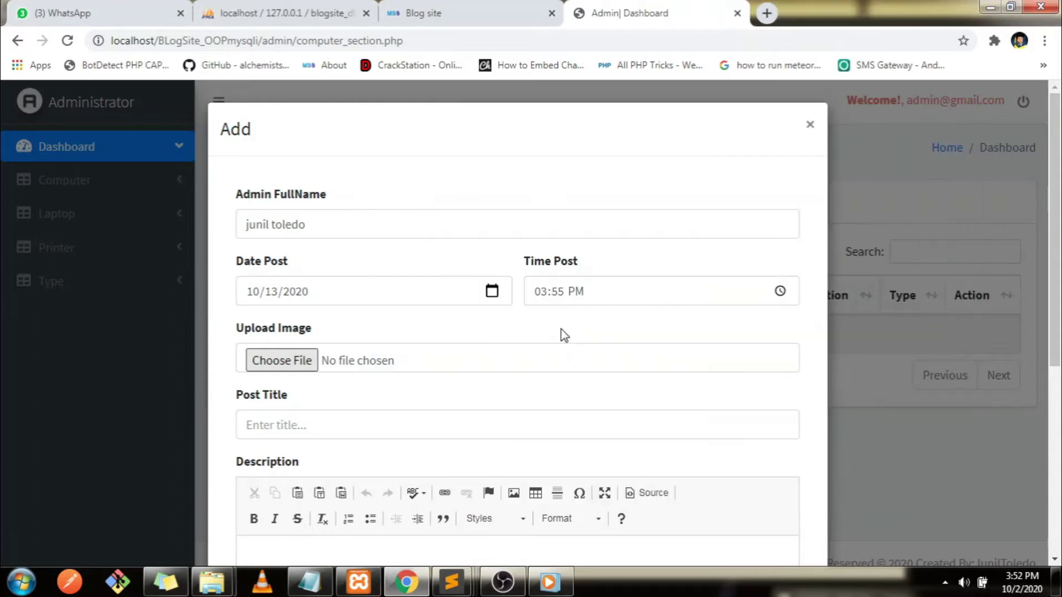
Title the post 'Apple Desktop Latest'
left_click(326, 429)
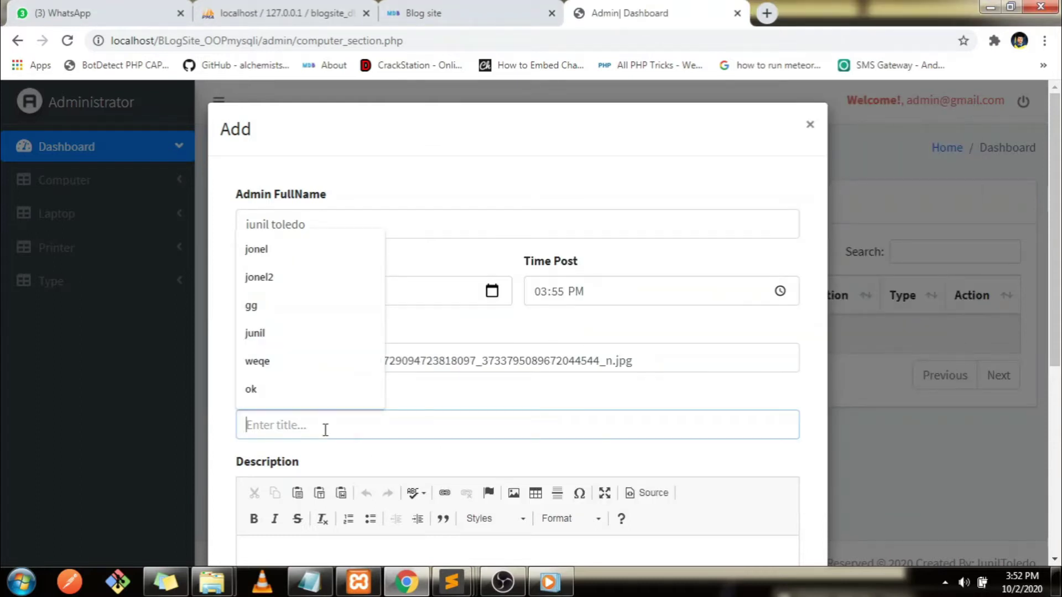
type("Latest Co")
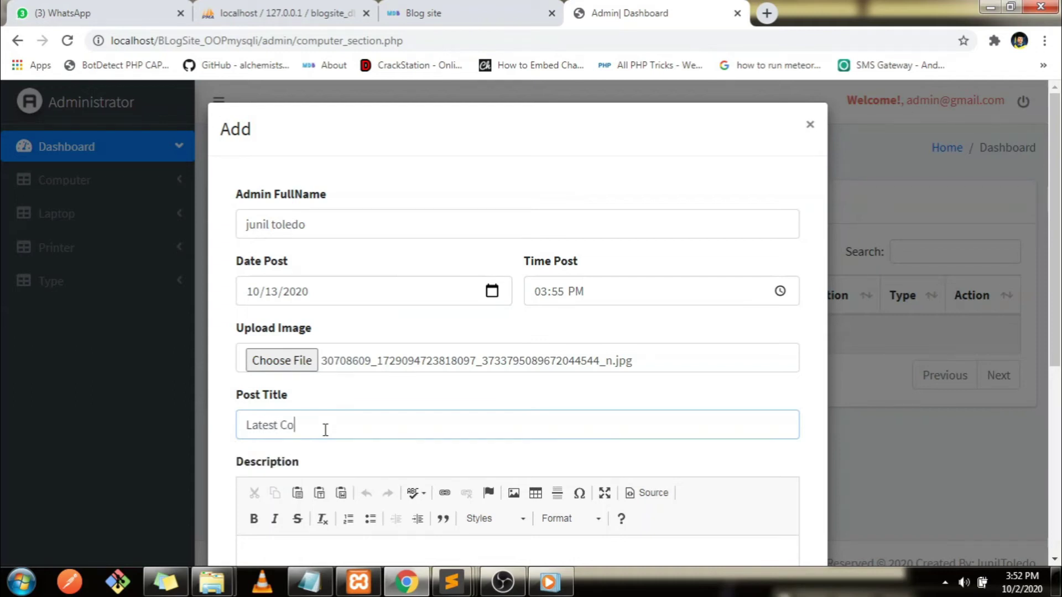
type("mputer")
key("BackSpace")
key("BackSpace")
key("BackSpace")
key("BackSpace")
key("BackSpace")
key("BackSpace")
key("BackSpace")
key("BackSpace")
key("BackSpace")
key("BackSpace")
key("BackSpace")
key("BackSpace")
key("BackSpace")
key("BackSpace")
type("Apple Desktop ta")
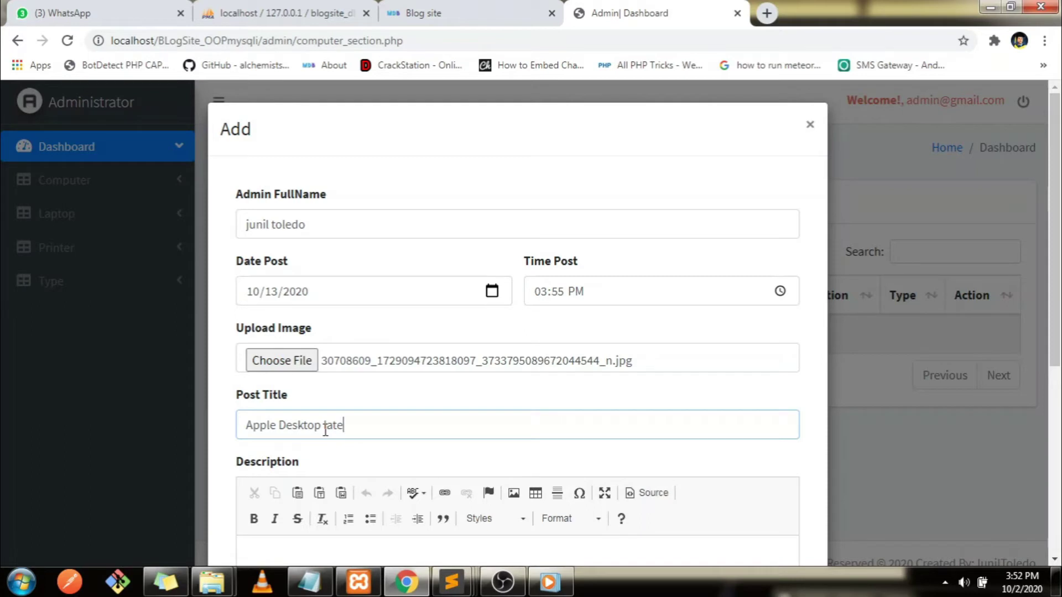
scroll(1054, 332, "down", 2)
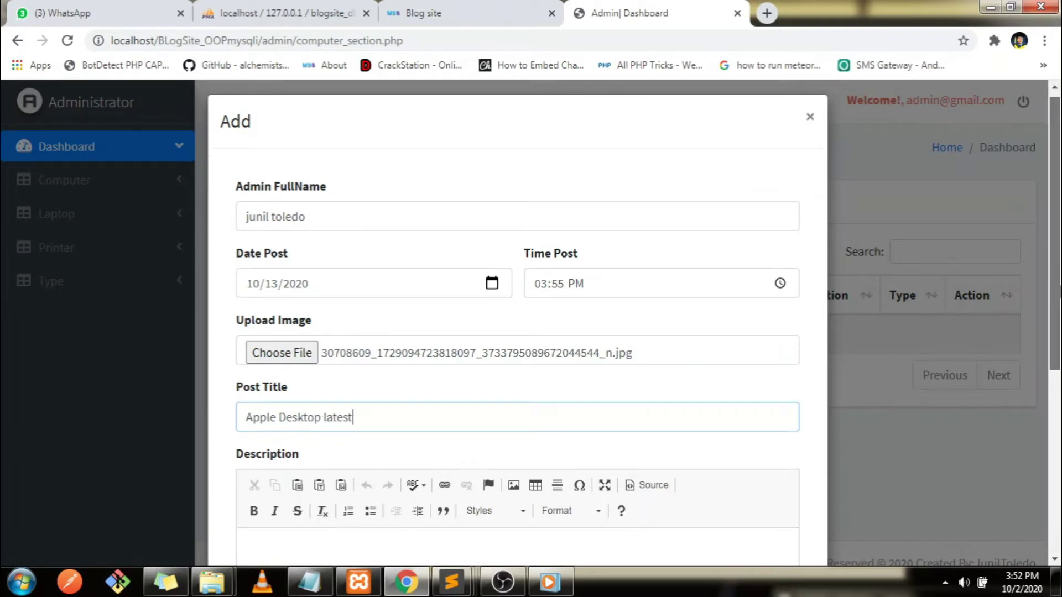
scroll(1060, 337, "down", 2)
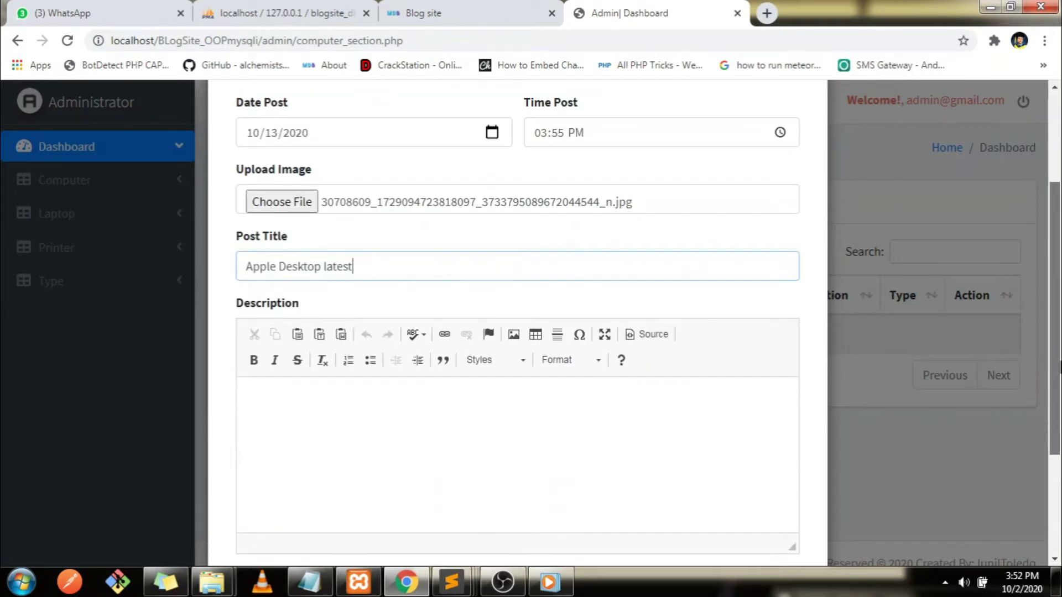
scroll(1060, 376, "down", 1)
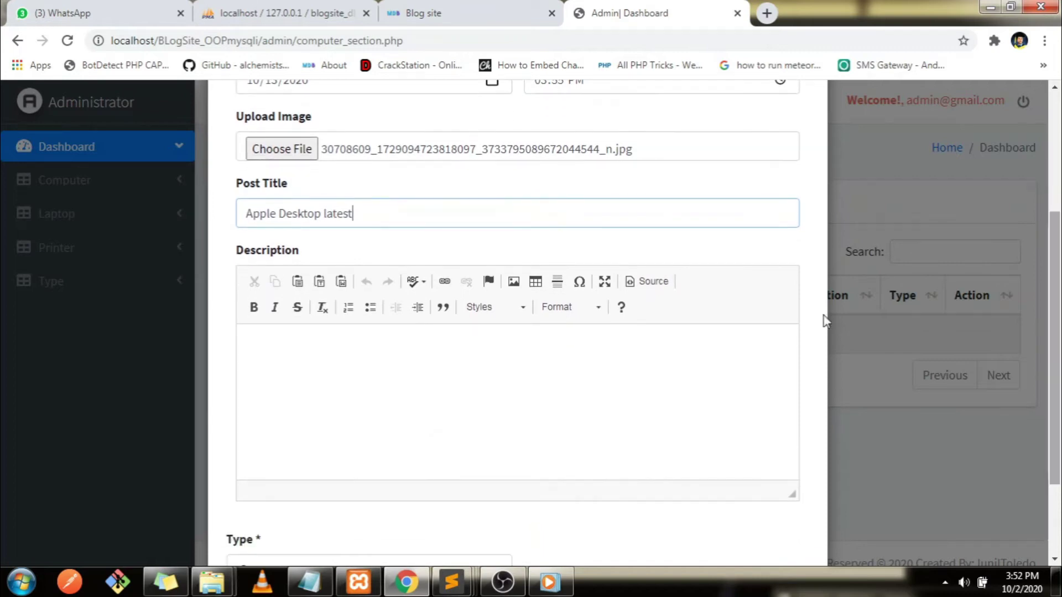
left_click(324, 213)
key("BackSpace")
type("L")
left_click(375, 409)
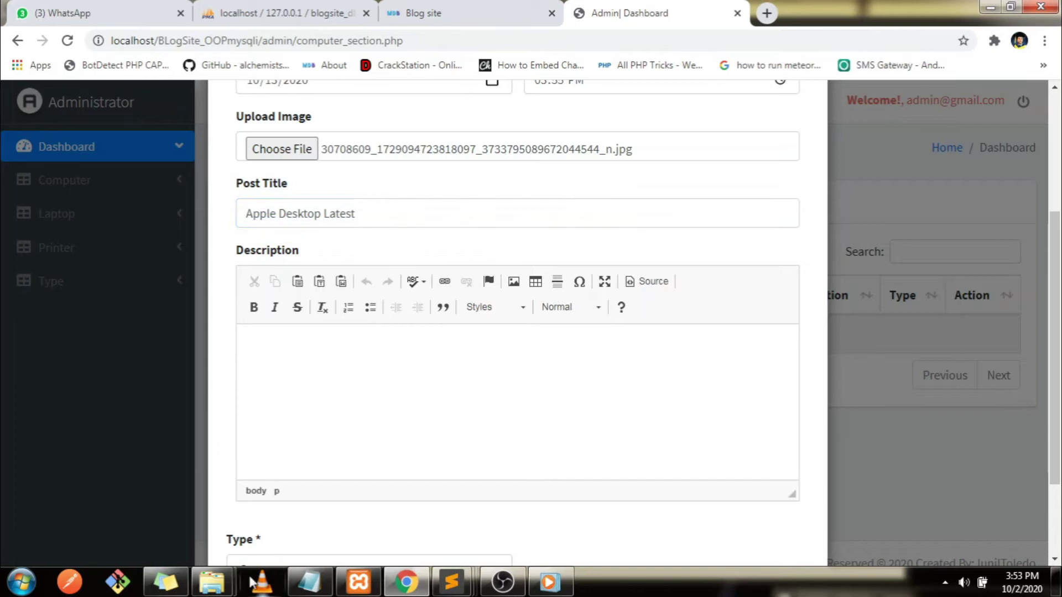
Open the docu file in the desktop parts folder and select its first Lorem Ipsum paragraph
left_click(988, 7)
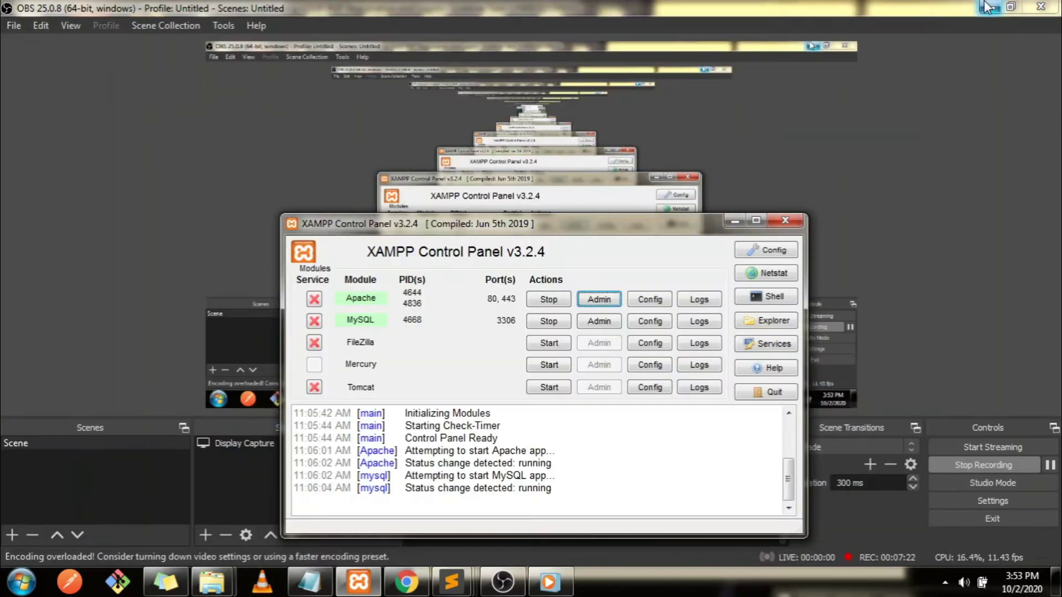
left_click(988, 7)
left_click(987, 6)
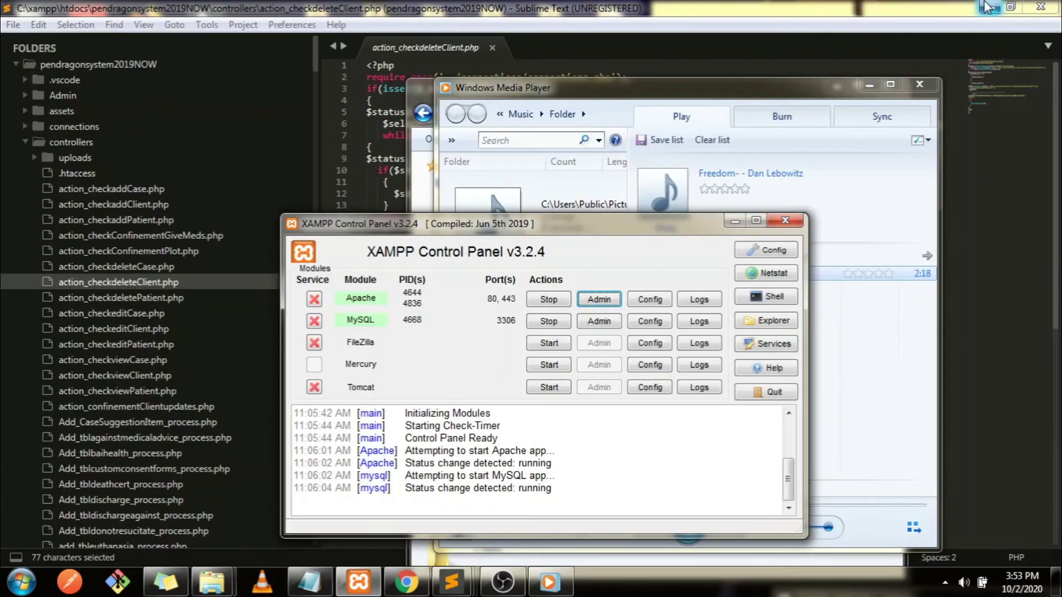
left_click(988, 7)
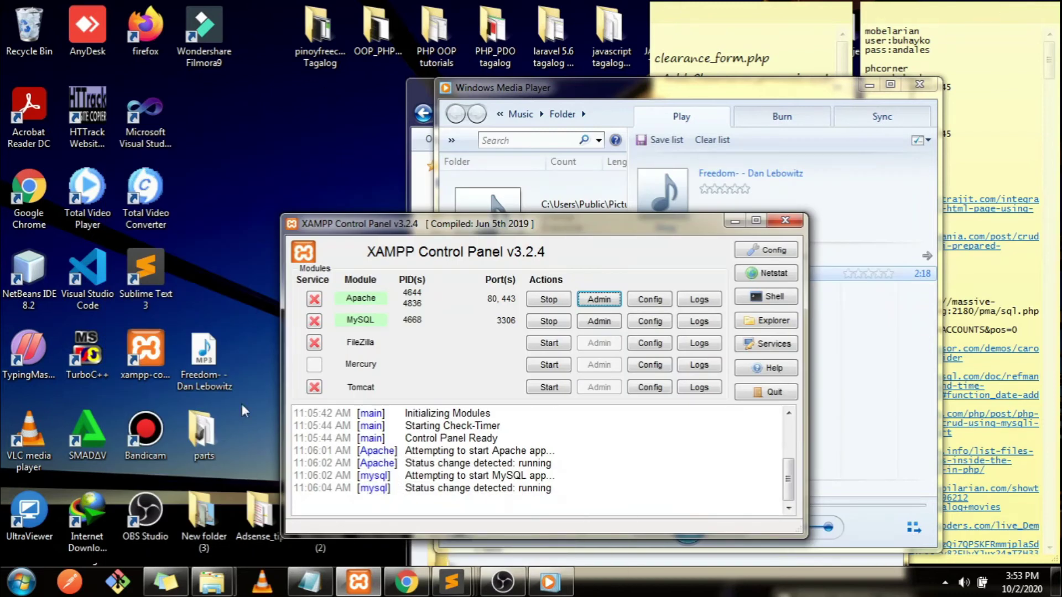
left_click(194, 454)
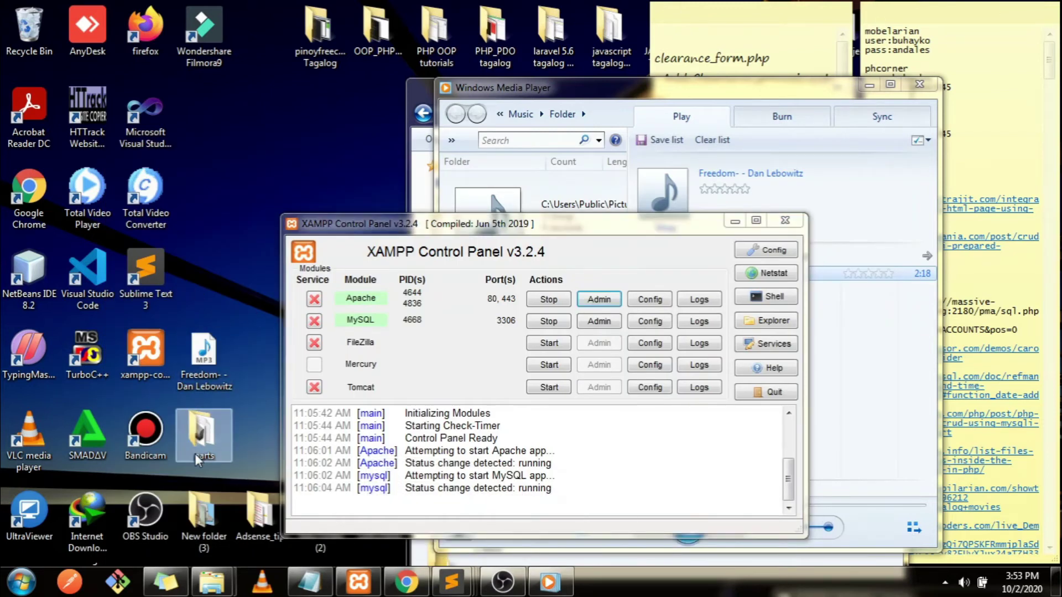
double_click(195, 453)
double_click(671, 198)
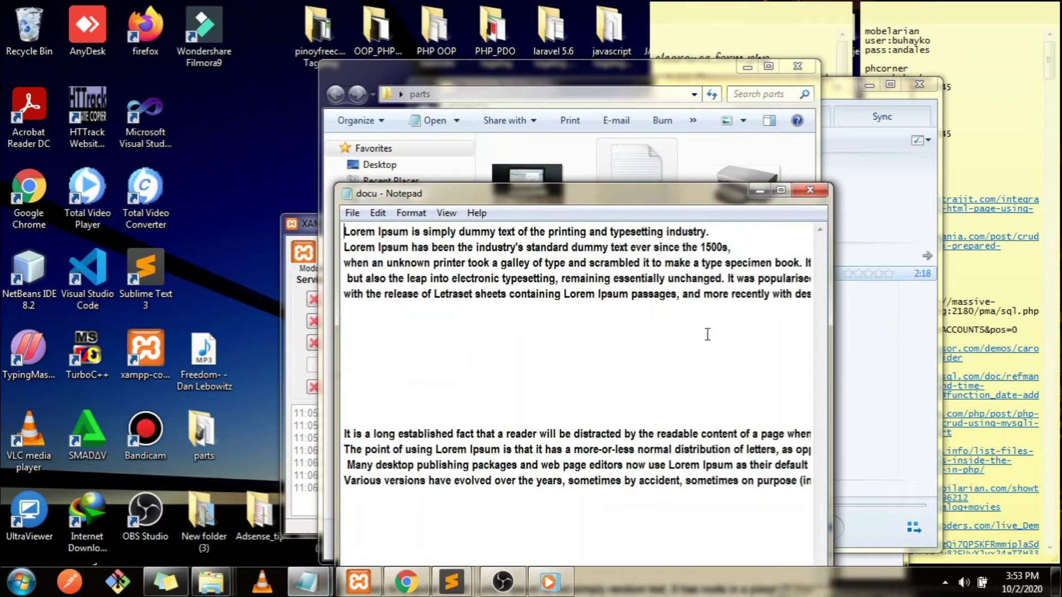
left_click(782, 194)
left_click(899, 121)
left_click_drag(898, 121, 4, 19)
key("ctrl+c")
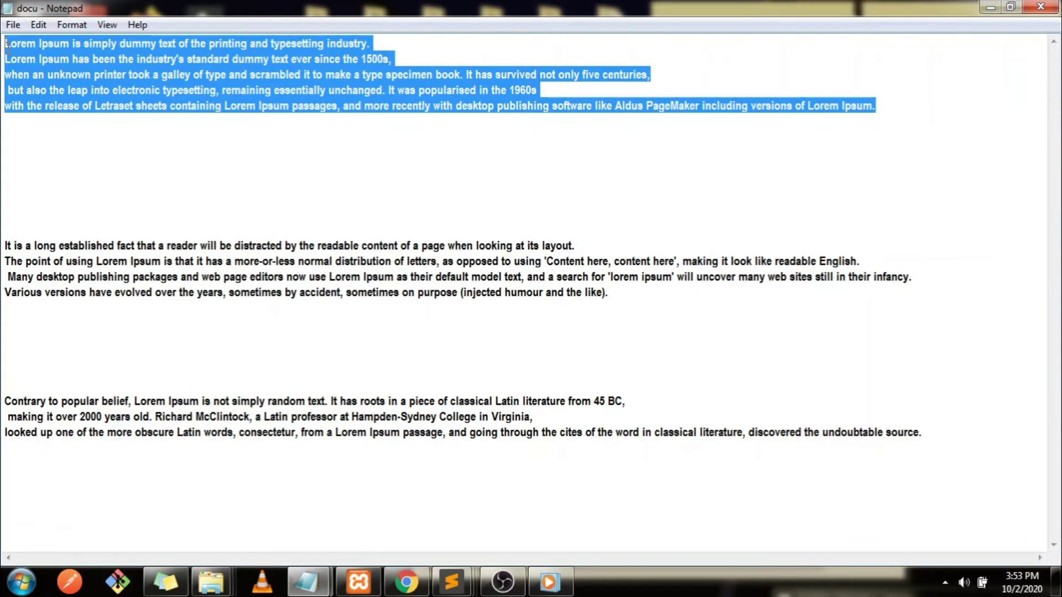
Add the note 'dummy text only' to the untitled Notepad, then return to the post form
mouse_move(308, 582)
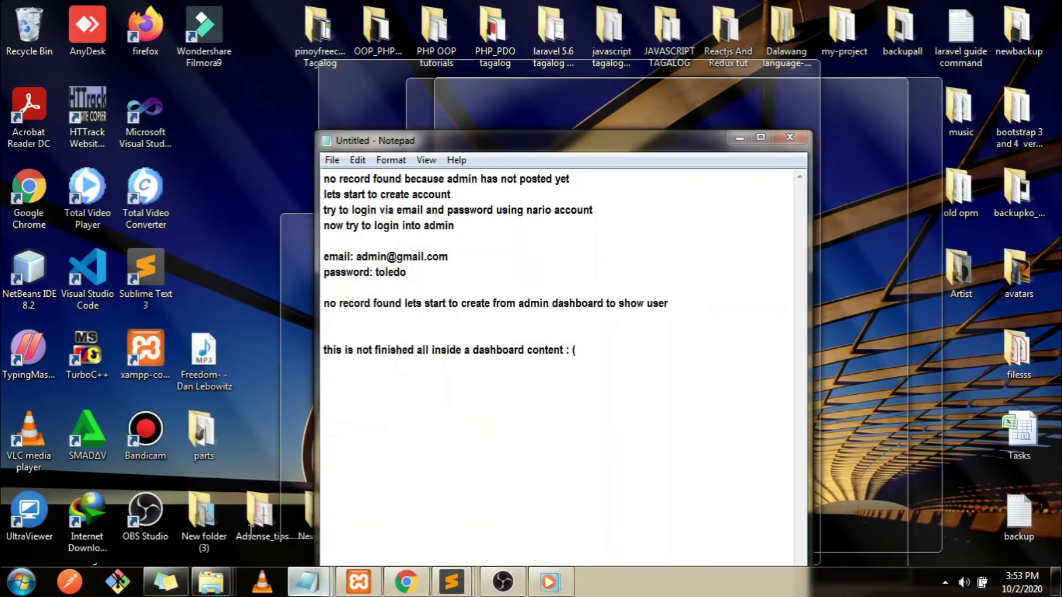
left_click(253, 537)
type("dummy text only")
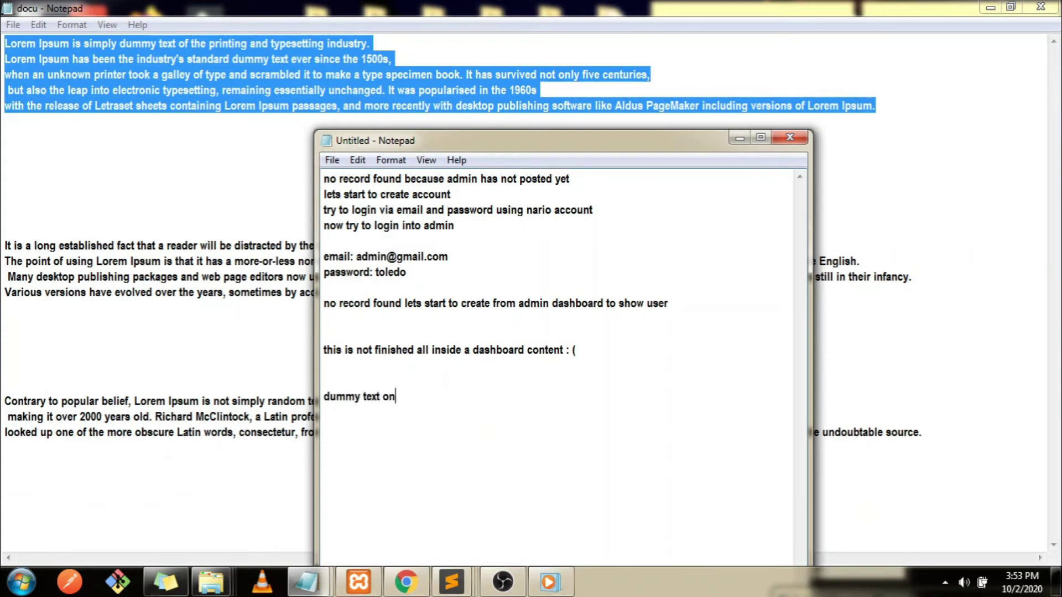
left_click(391, 591)
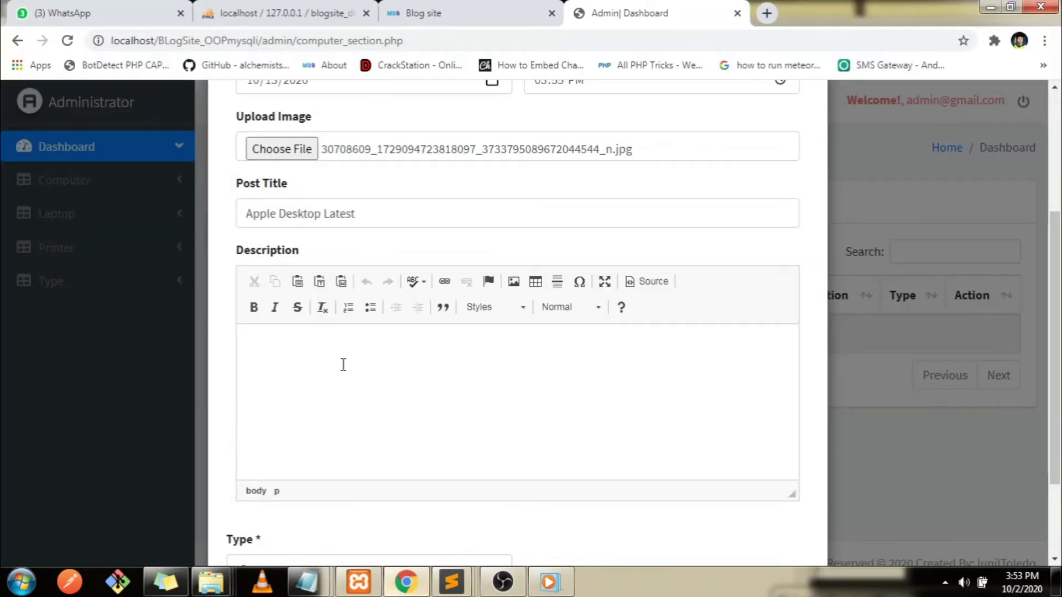
Paste the Lorem Ipsum paragraph as the description, keep type Computer, and save the post
left_click(335, 389)
key("ctrl+v")
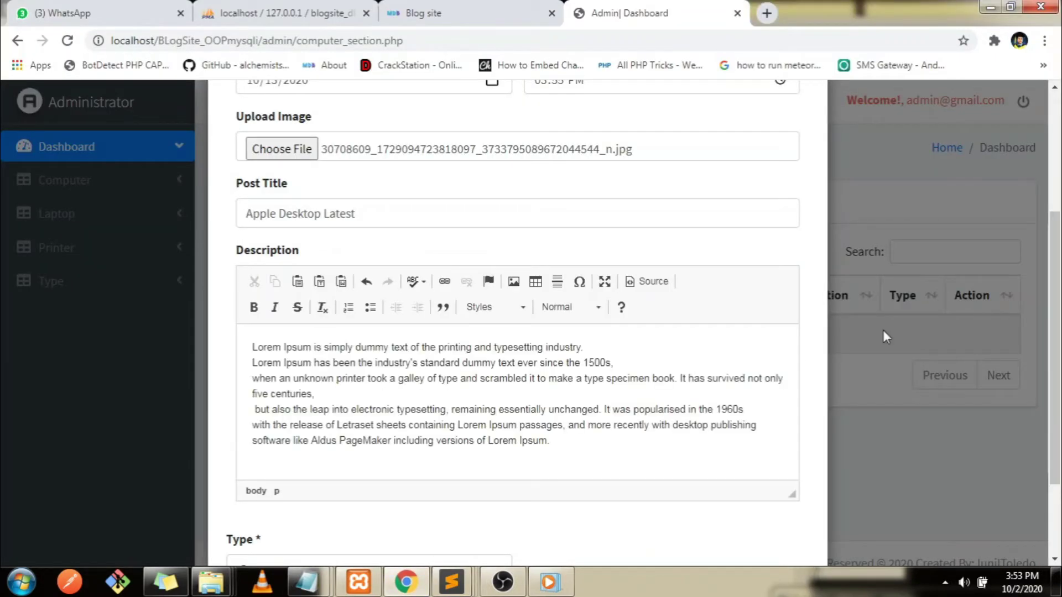
scroll(410, 387, "down", 2)
scroll(410, 387, "down", 1)
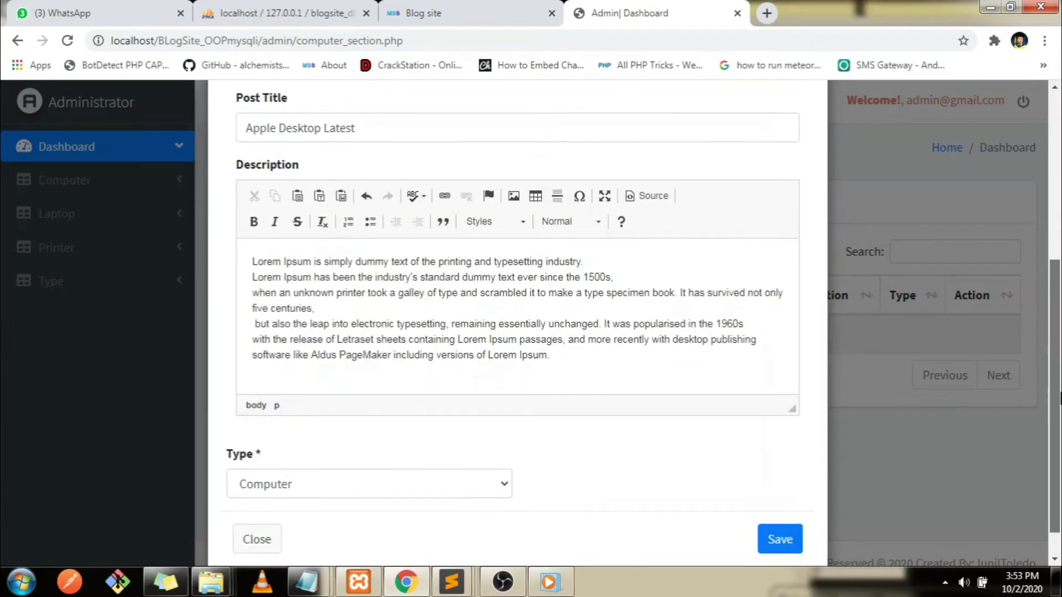
left_click(288, 443)
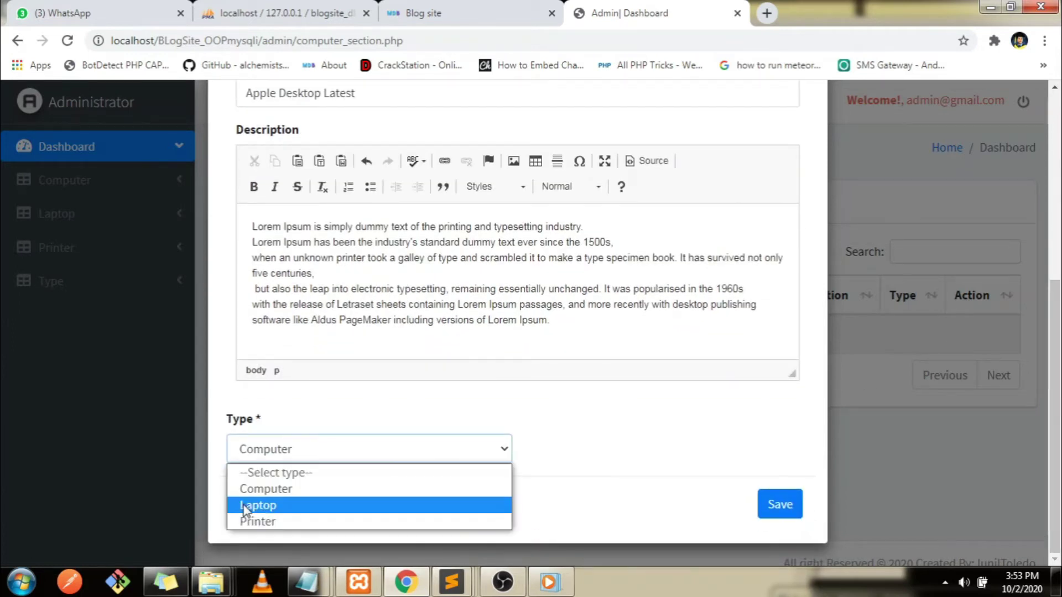
left_click(259, 489)
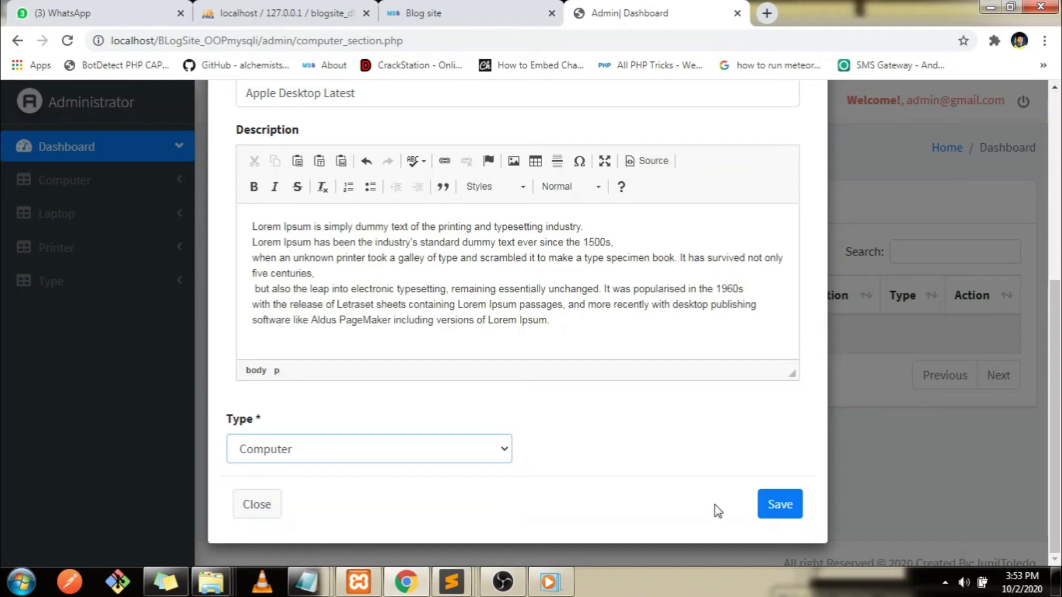
left_click(783, 505)
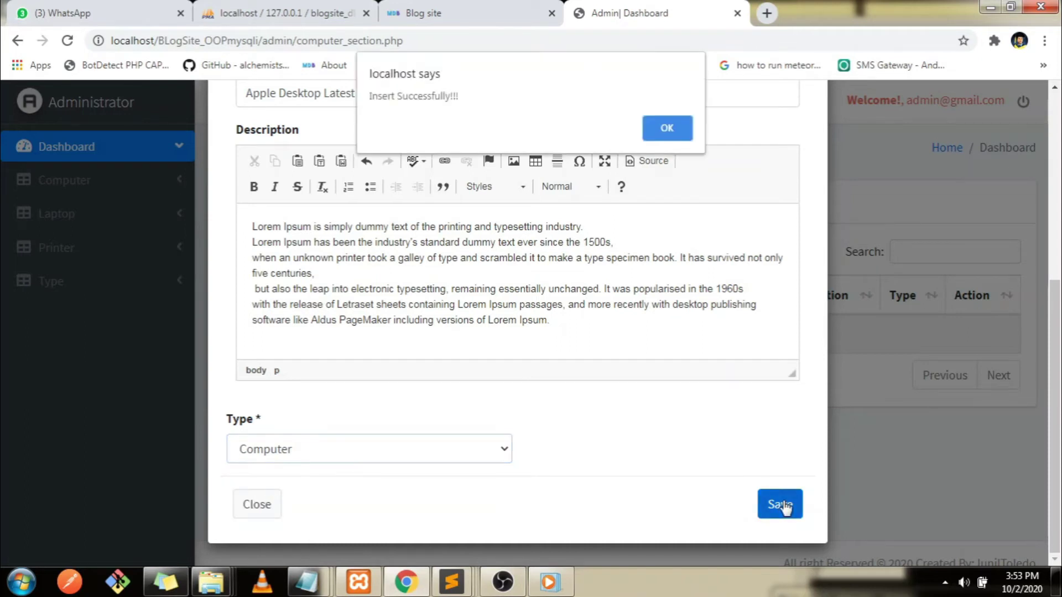
left_click(668, 128)
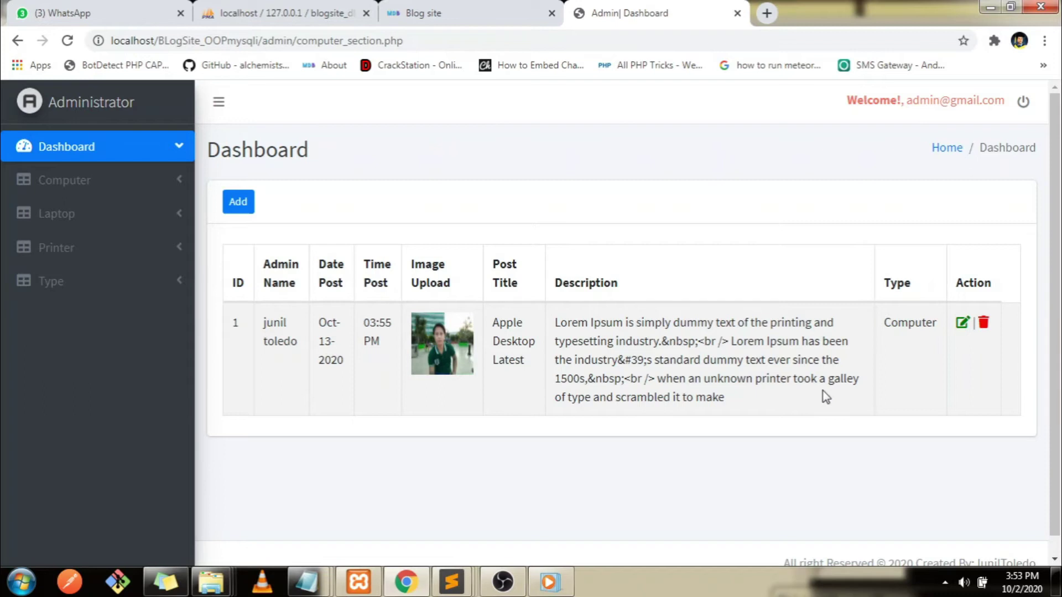
Empty the add_topic table in phpMyAdmin with TRUNCATE
left_click(340, 8)
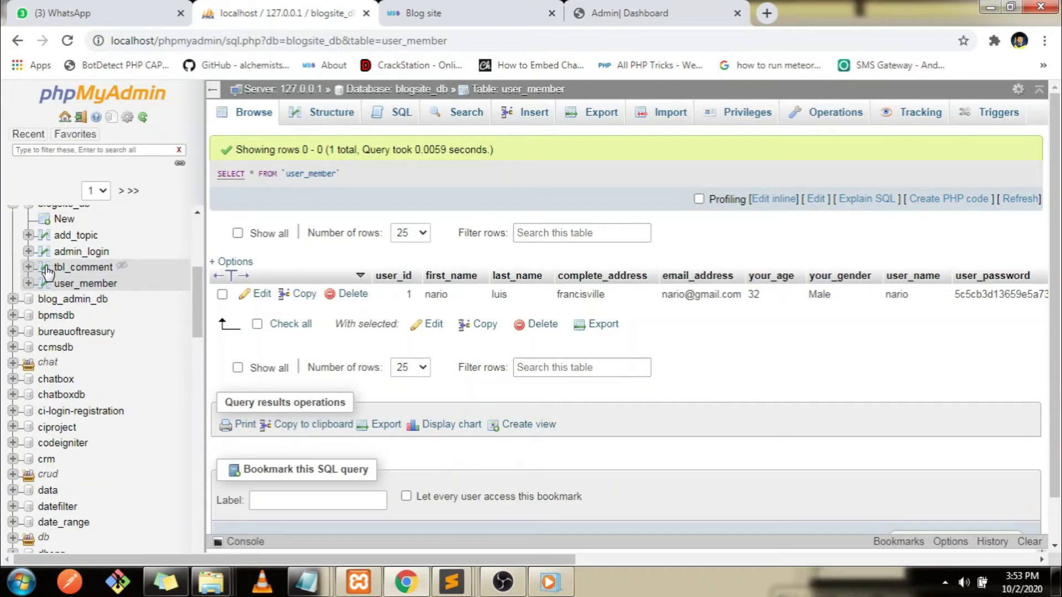
left_click(78, 237)
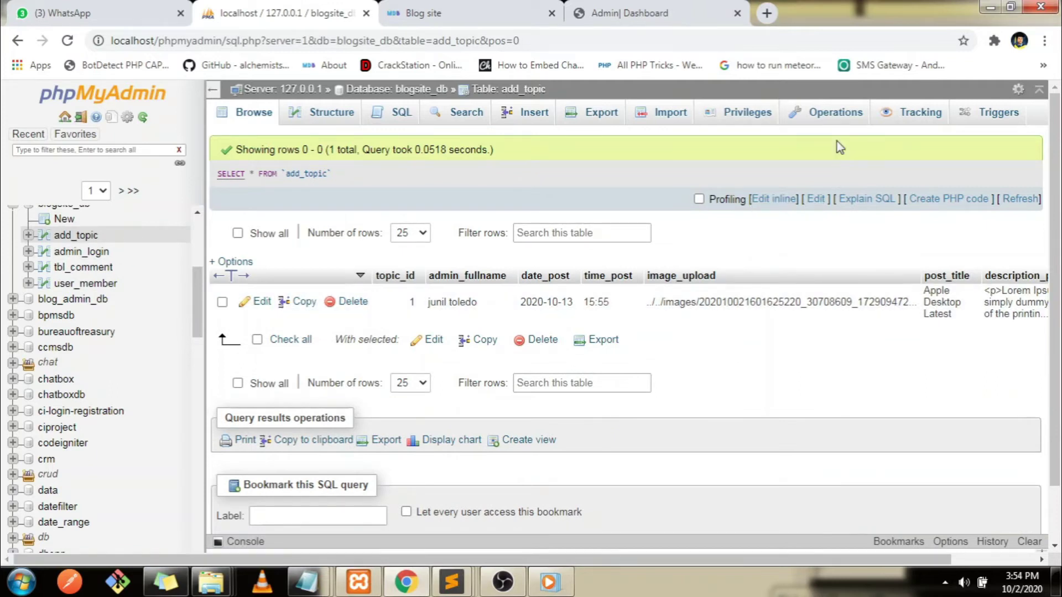
left_click(835, 116)
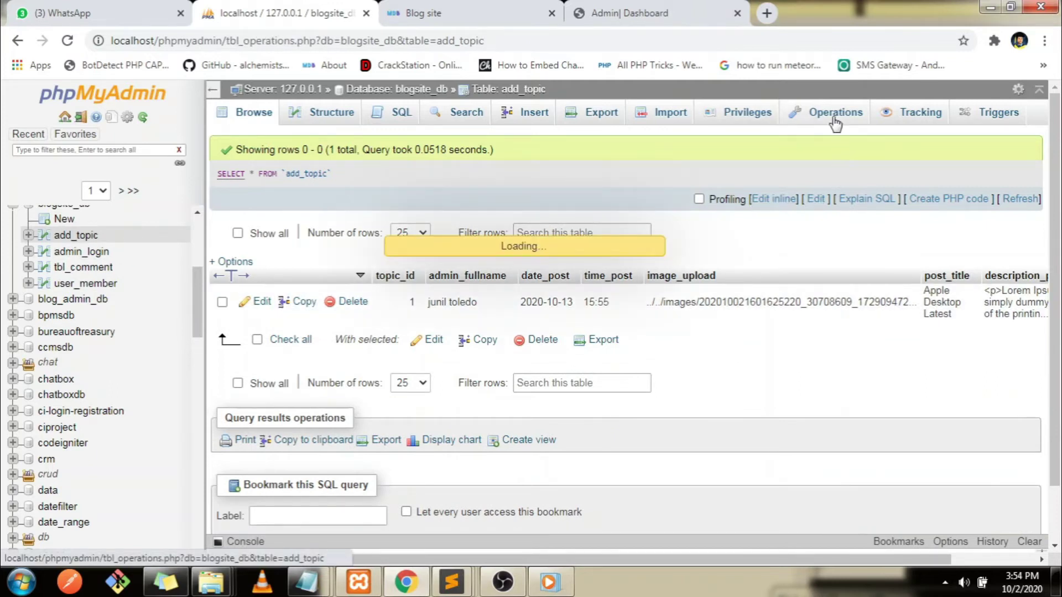
scroll(625, 332, "down", 6)
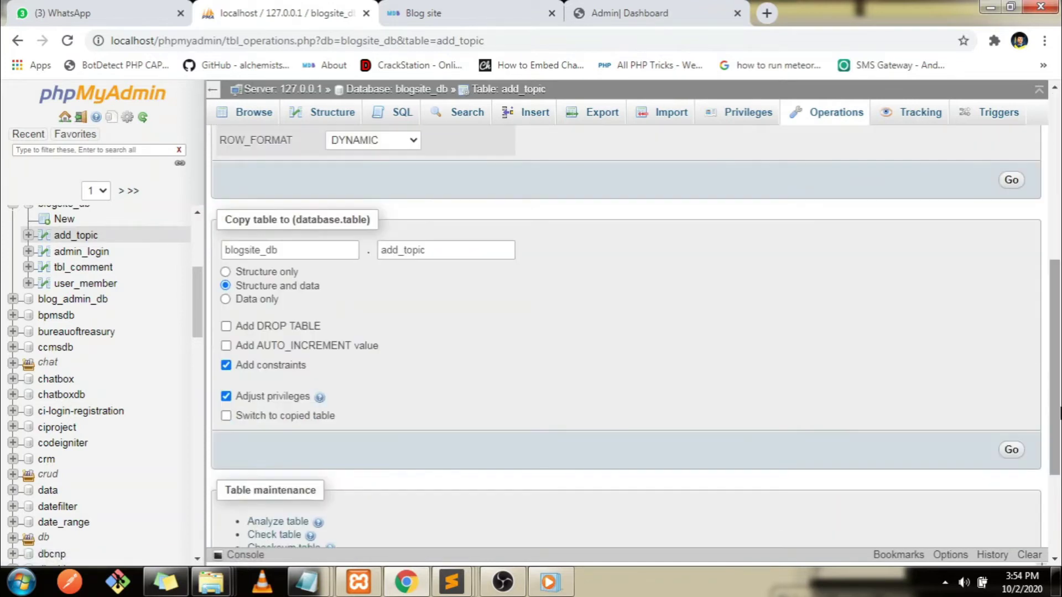
scroll(525, 443, "down", 3)
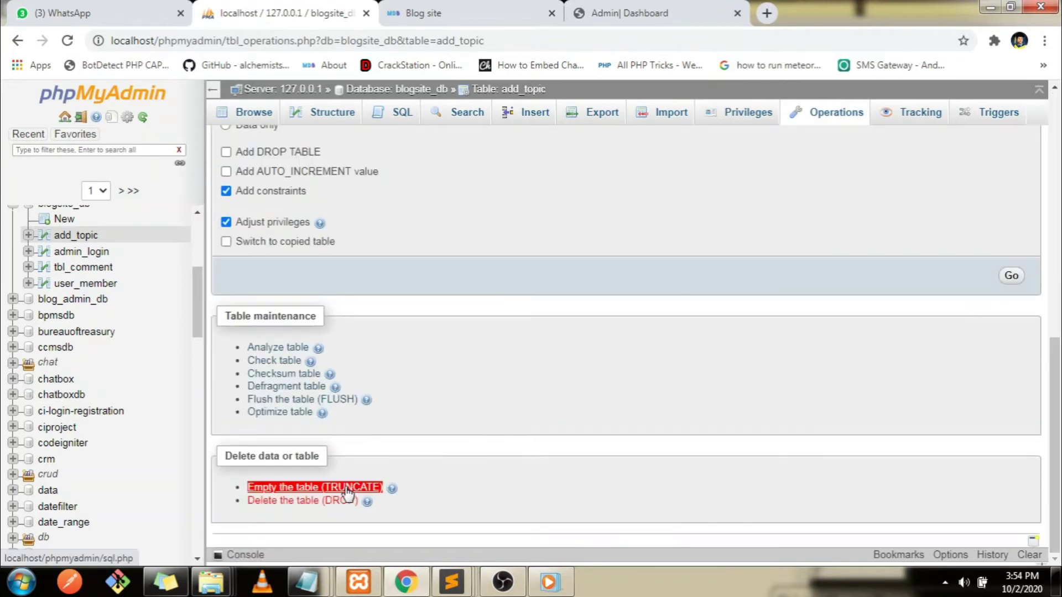
left_click(344, 489)
left_click(547, 374)
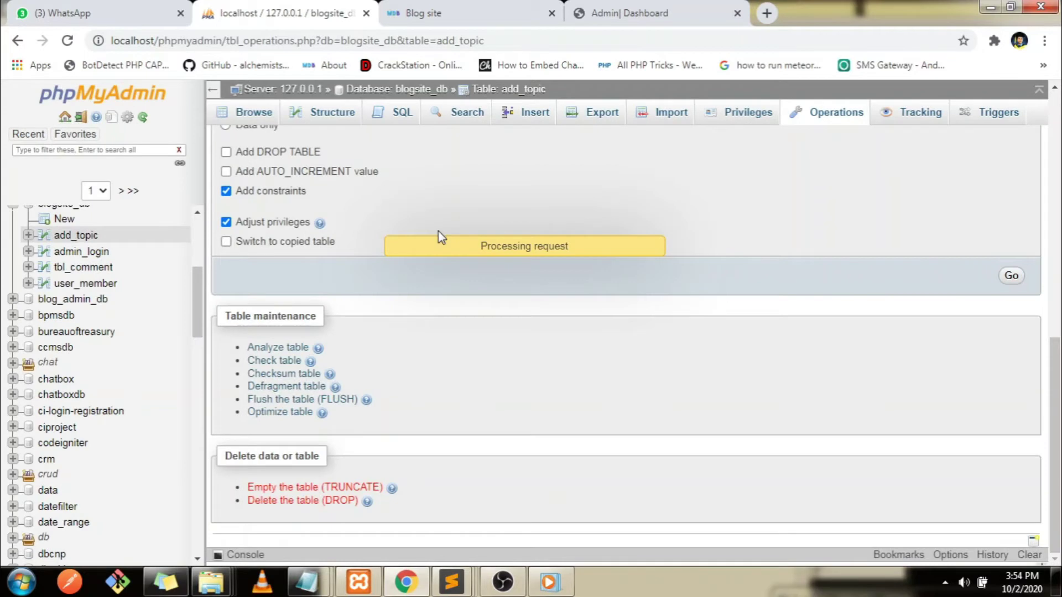
Check the blog home page, then go to the blog's admin dashboard
left_click(412, 13)
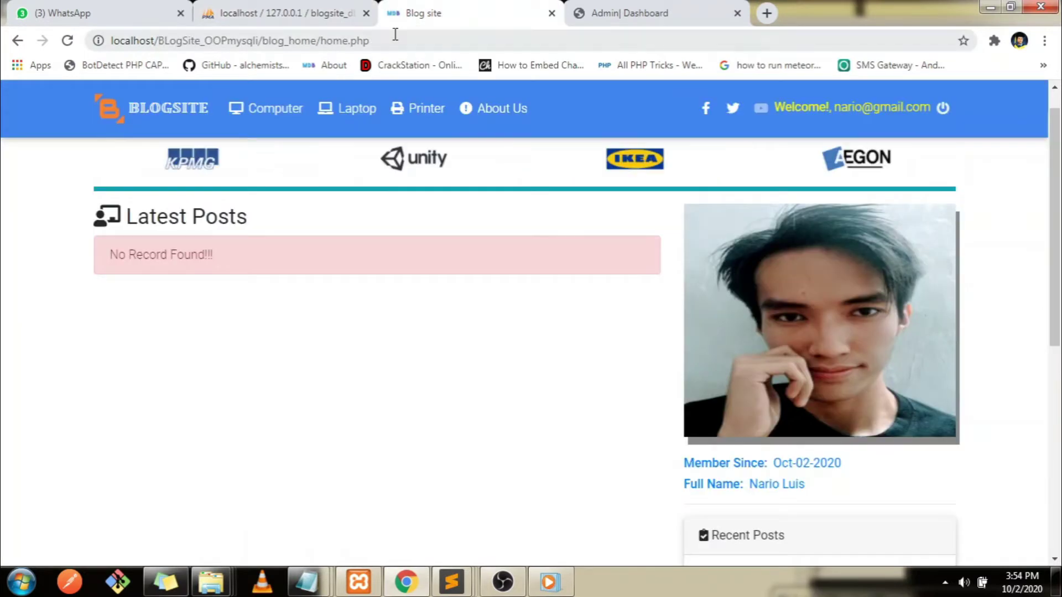
left_click(394, 35)
left_click(249, 13)
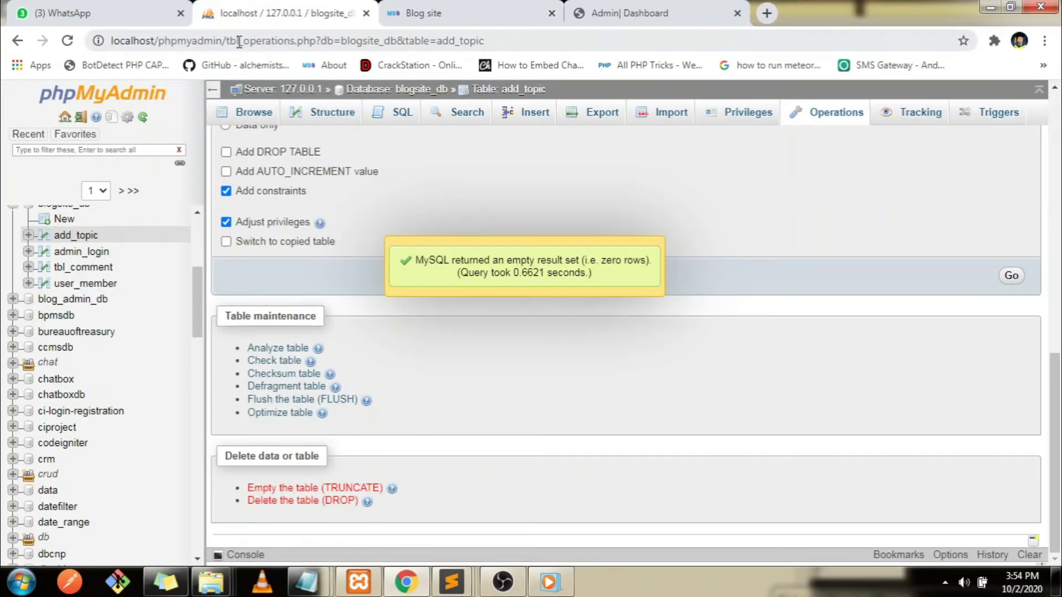
left_click(609, 13)
Reload the admin page and open a new Add form under Computer Records
key("F5")
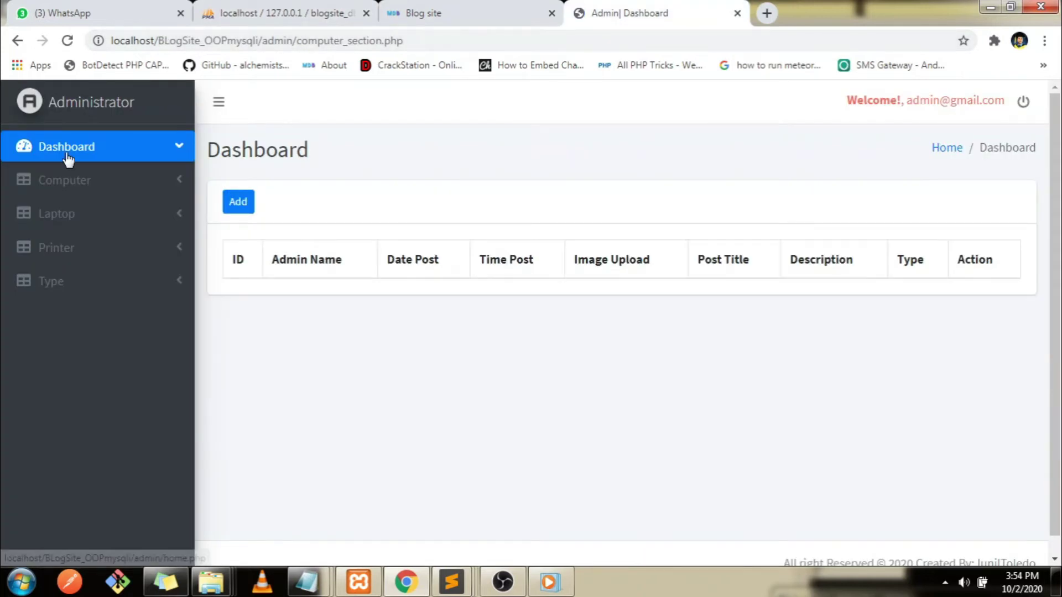
left_click(66, 158)
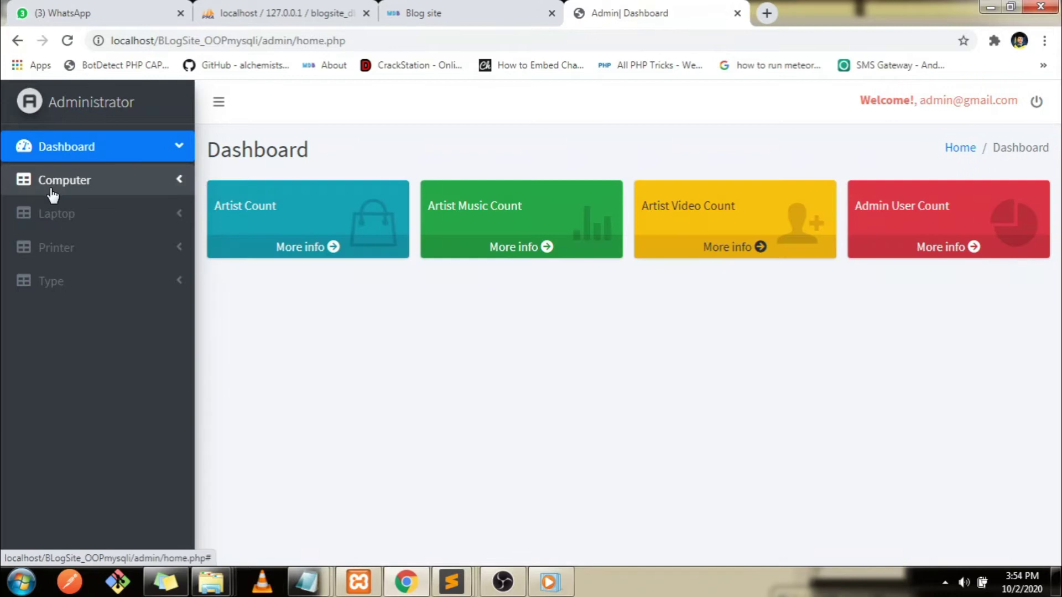
left_click(53, 188)
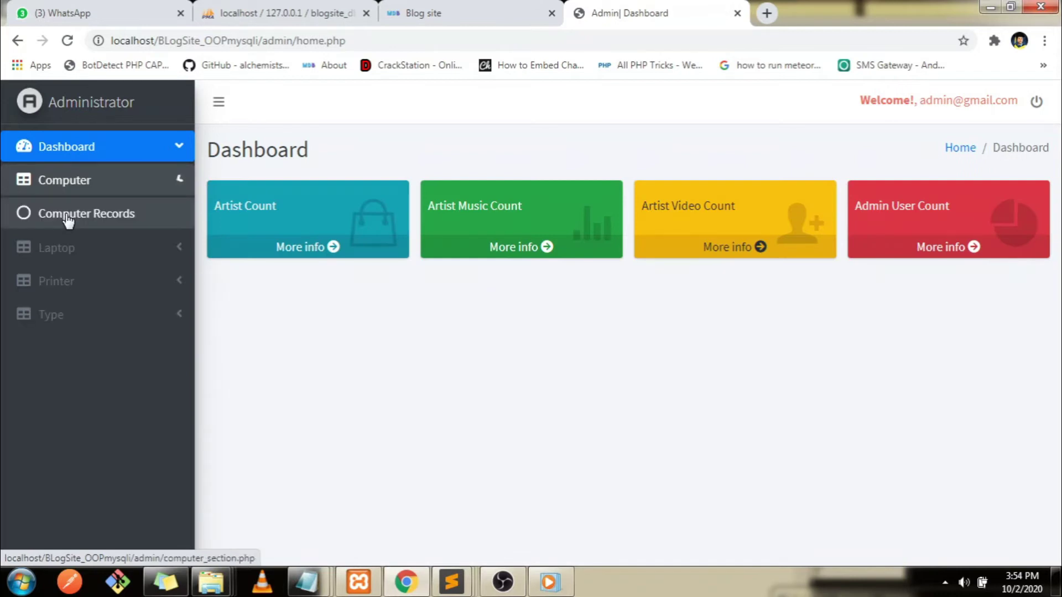
left_click(68, 217)
left_click(239, 203)
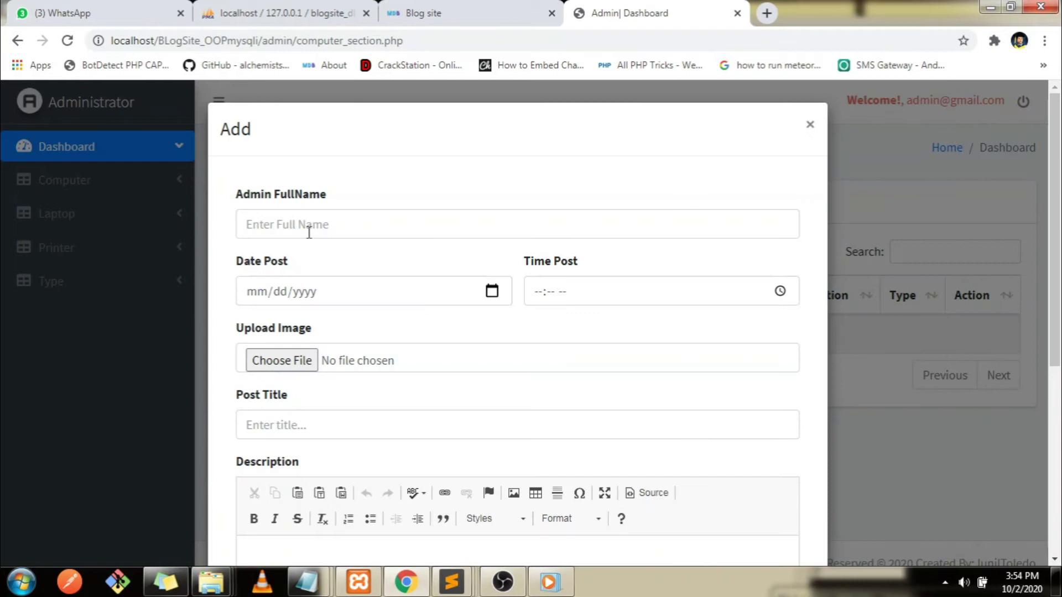
Enter the admin's full name, capitalizing the first name, middle initial and surname
left_click(309, 233)
type("junil a")
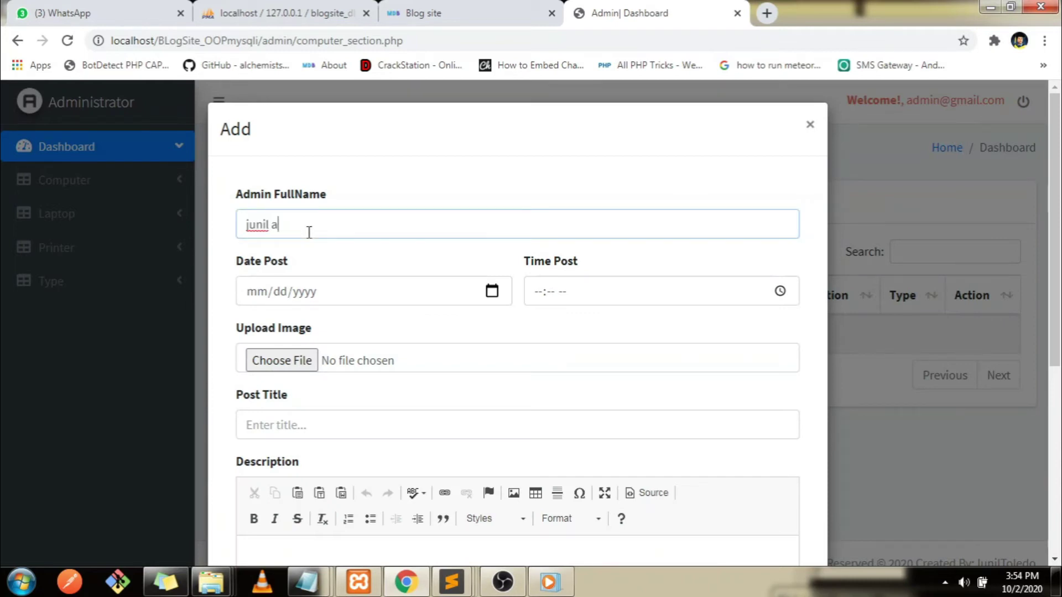
type(" toledo")
left_click(249, 225)
key("BackSpace")
type("J")
left_click(289, 223)
key("BackSpace")
type("T")
left_click(284, 225)
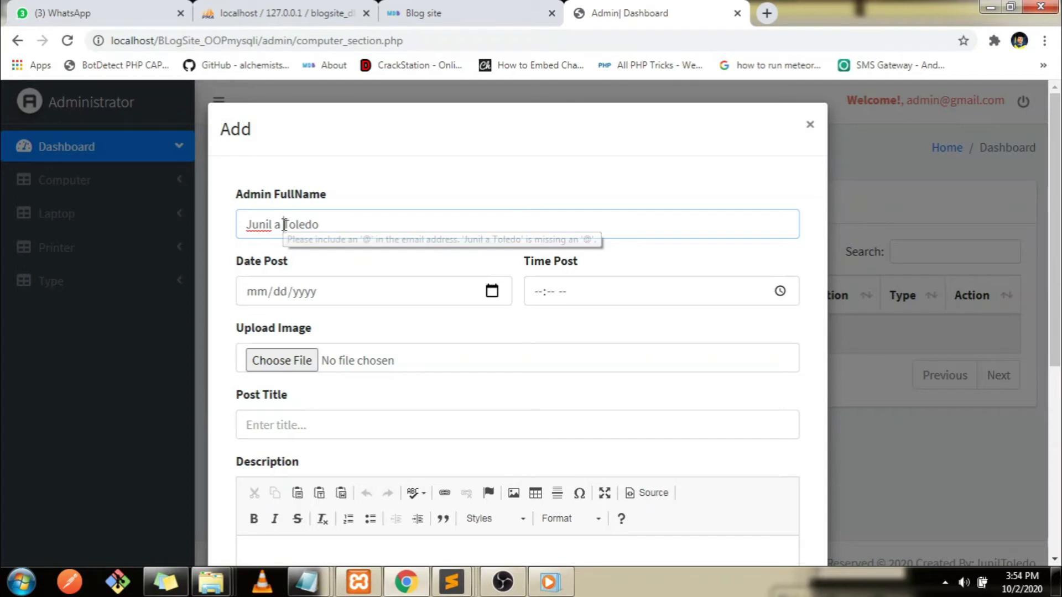
key("BackSpace")
key("BackSpace")
type("A.")
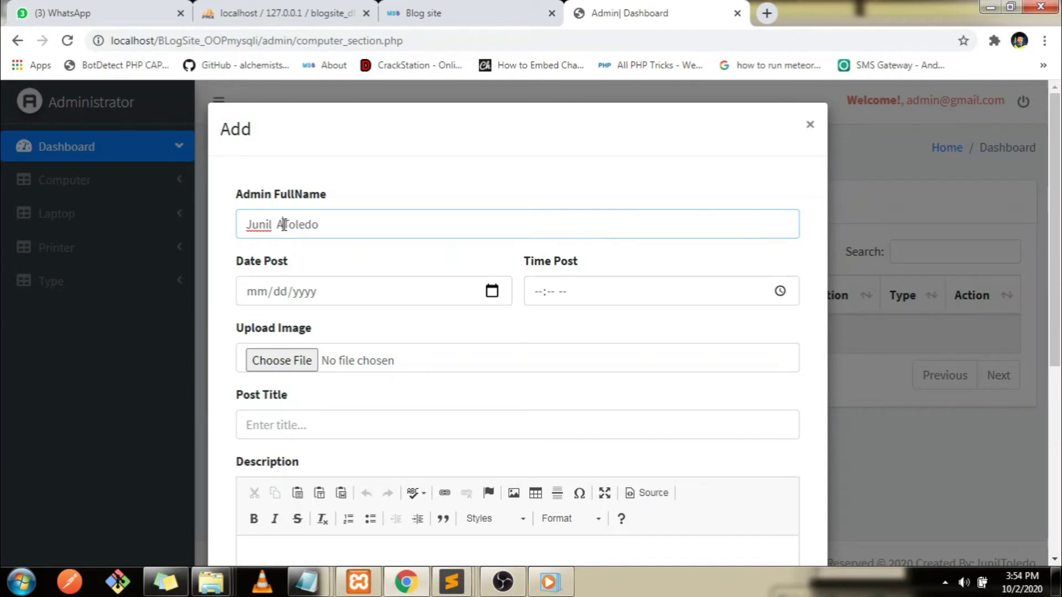
Set the post date to 10/07/2020 and time to 03:58 PM, then browse for an image
left_click(491, 290)
left_click(320, 396)
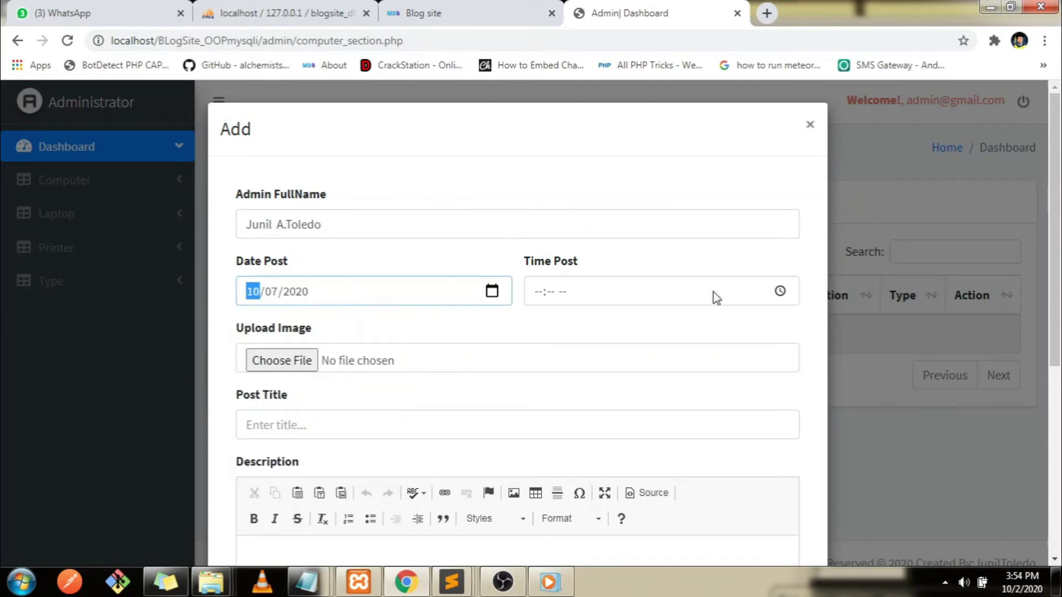
left_click(789, 289)
left_click(590, 435)
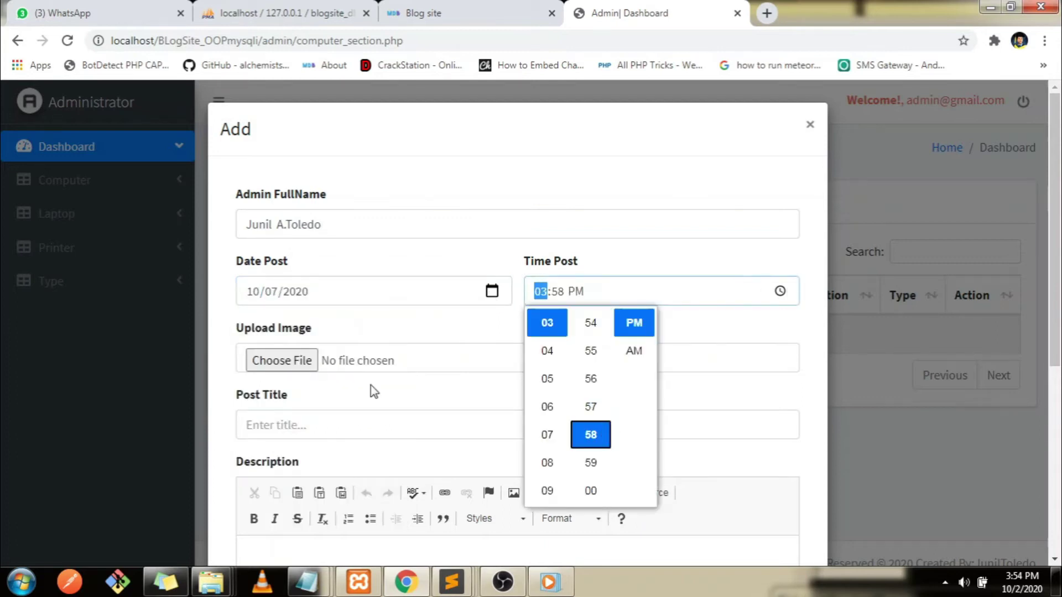
left_click(302, 367)
left_click(300, 366)
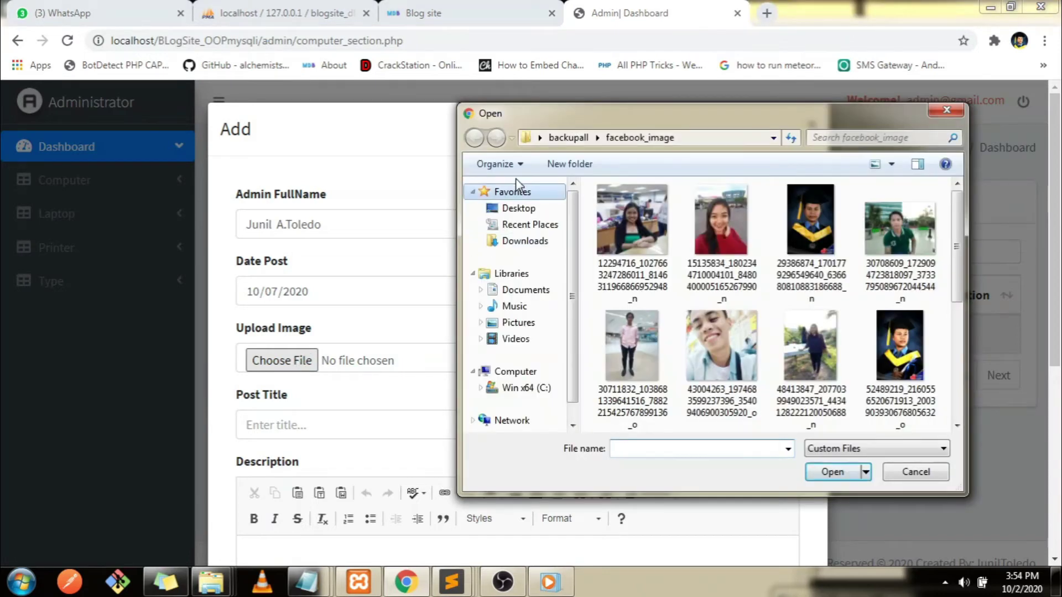
Attach apple-606761_640.jpg from Desktop > parts and enter the title 'Latest Apple Desktop'
left_click(515, 208)
left_click(897, 315)
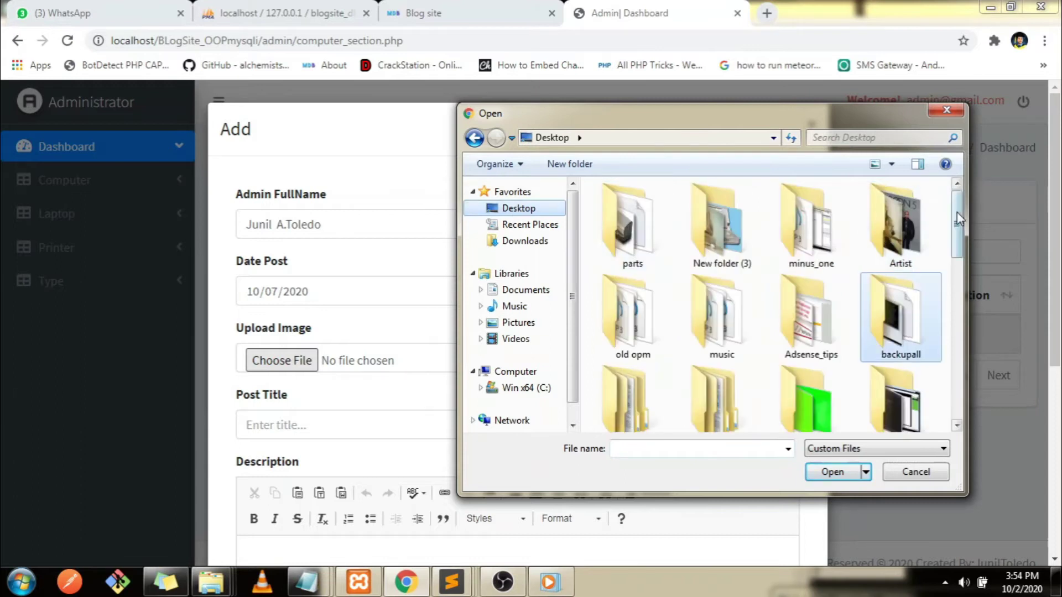
scroll(961, 222, "down", 1)
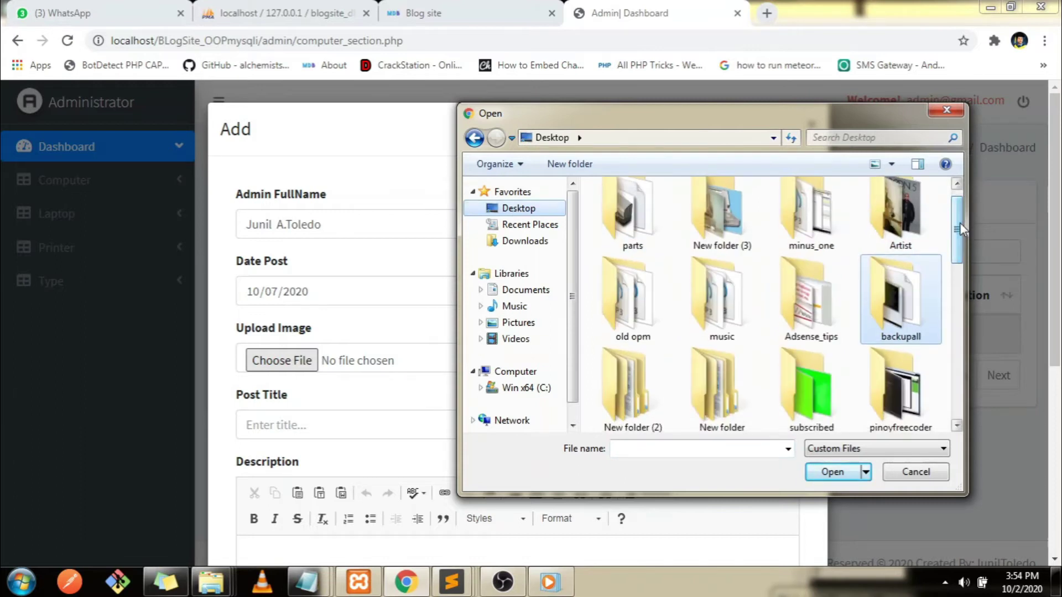
double_click(657, 208)
double_click(635, 220)
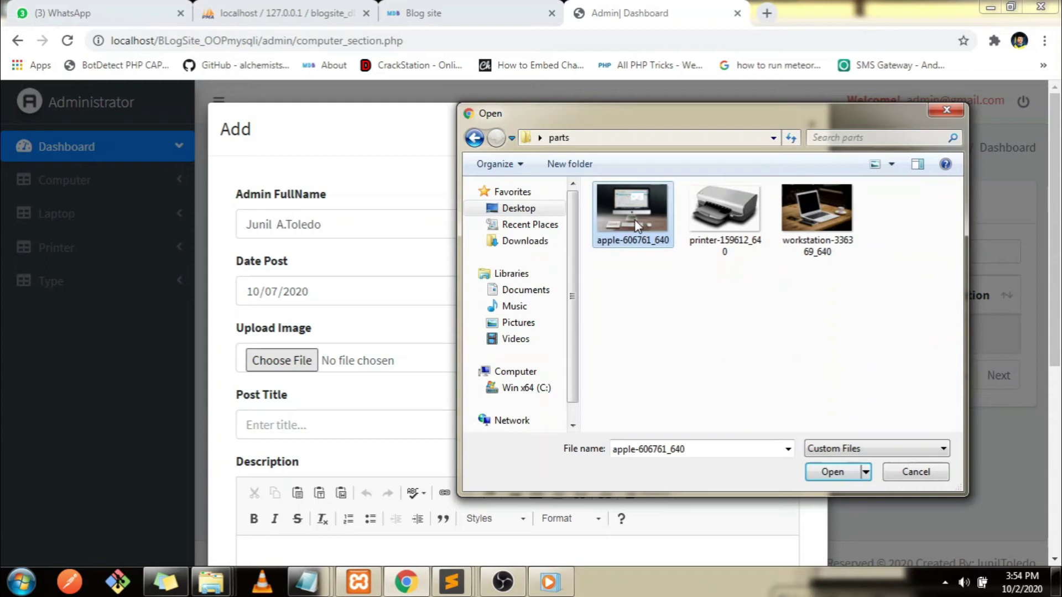
scroll(308, 301, "down", 2)
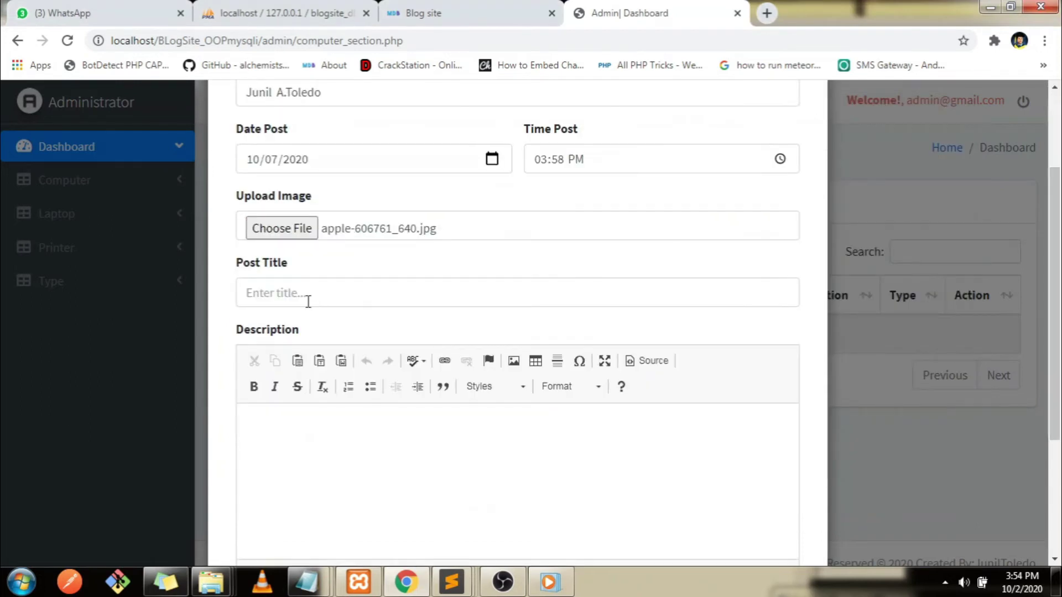
left_click(289, 301)
type("Latest Apple Desktop")
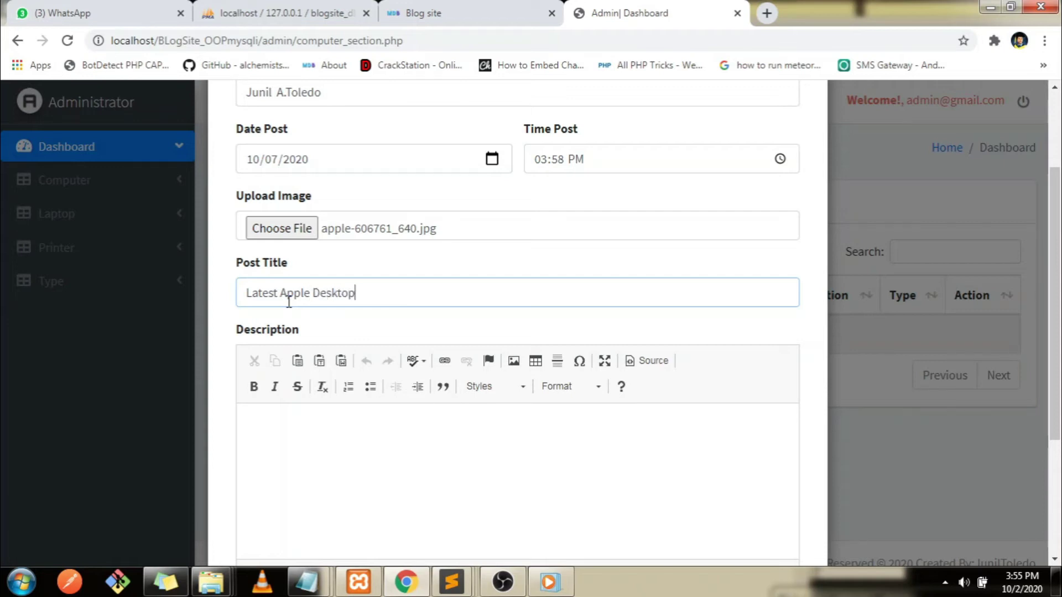
Copy the selected Lorem Ipsum text from the docu file for the description
left_click(374, 468)
right_click(368, 471)
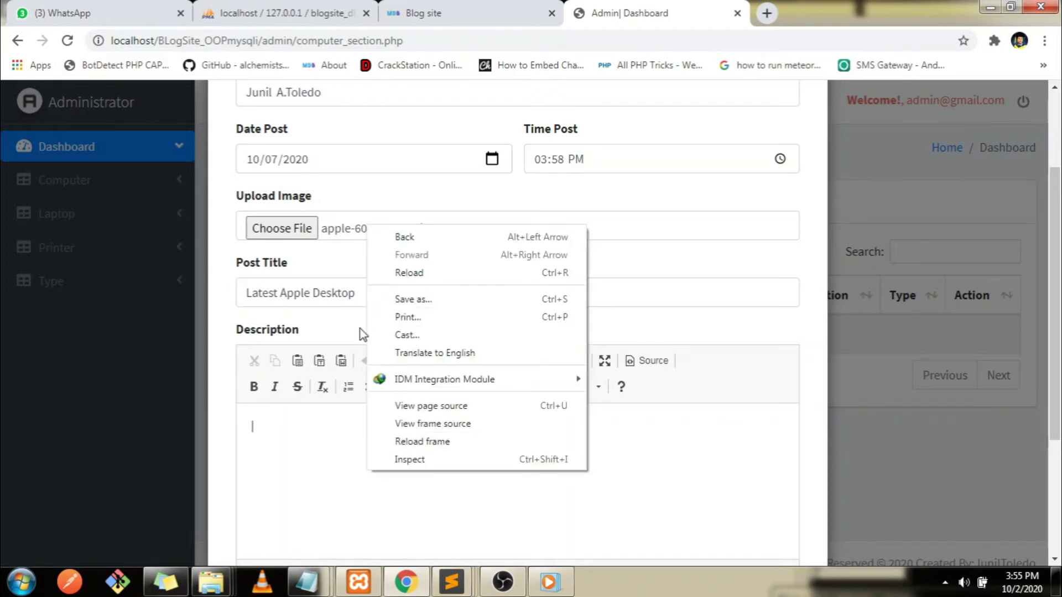
mouse_move(306, 582)
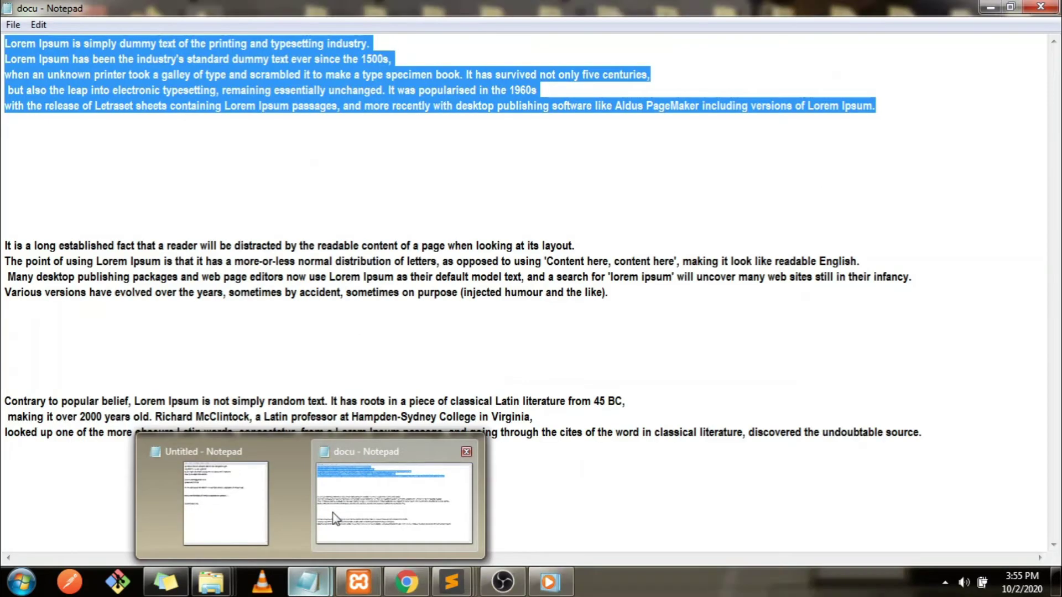
left_click(333, 519)
right_click(232, 77)
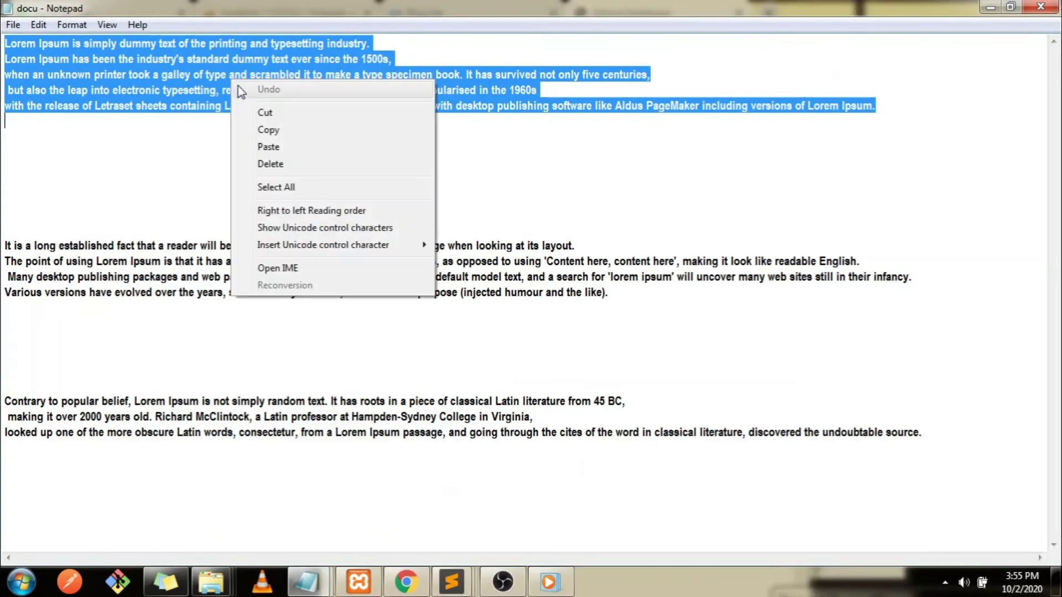
left_click(258, 125)
left_click(990, 7)
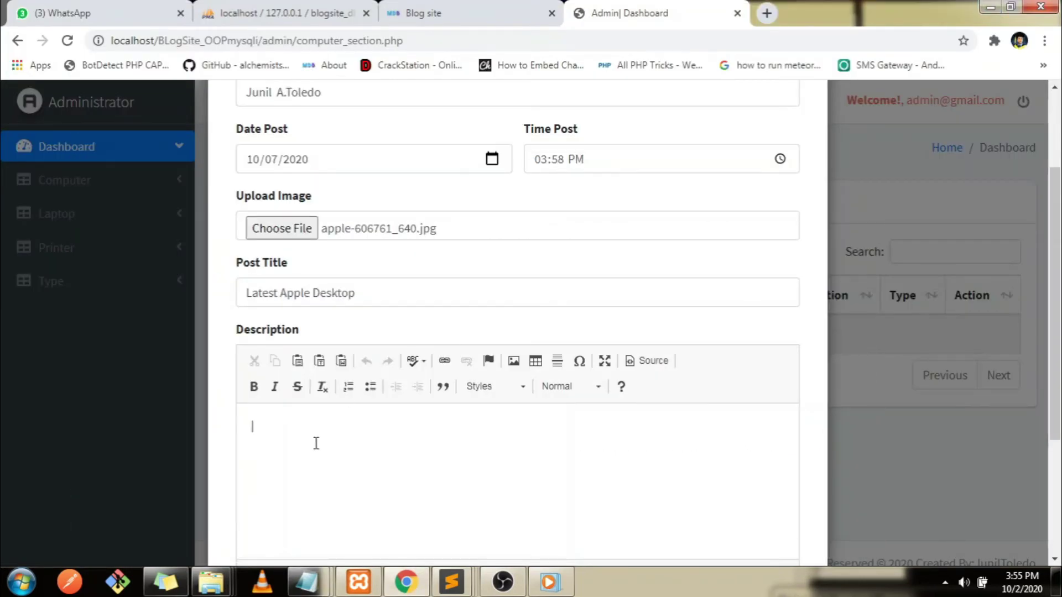
Paste the Lorem Ipsum description, choose the Computer type and save the Latest Apple Desktop post
key("ctrl+v")
scroll(888, 481, "down", 4)
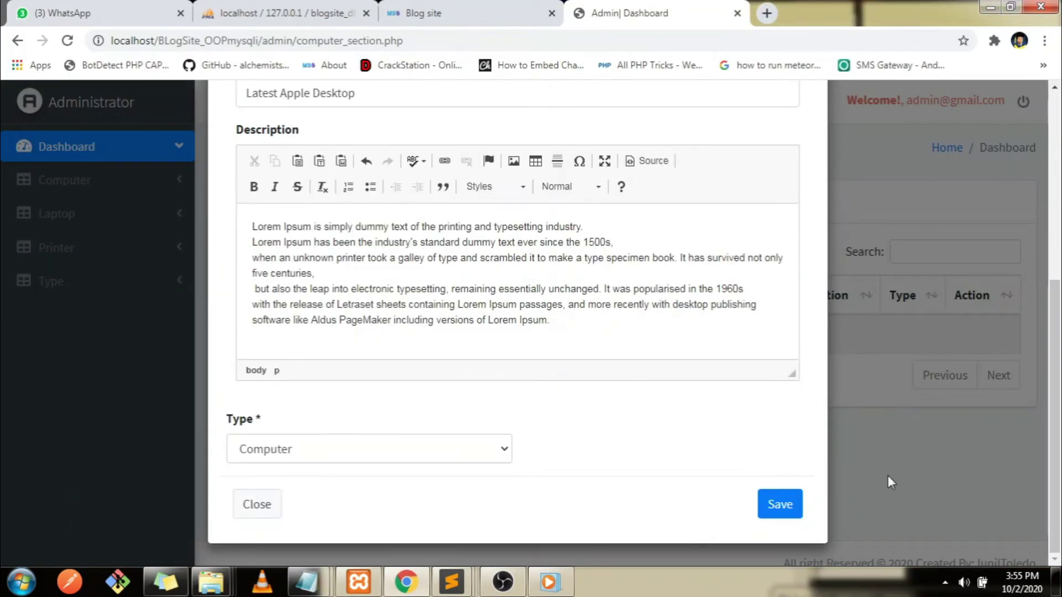
left_click(350, 459)
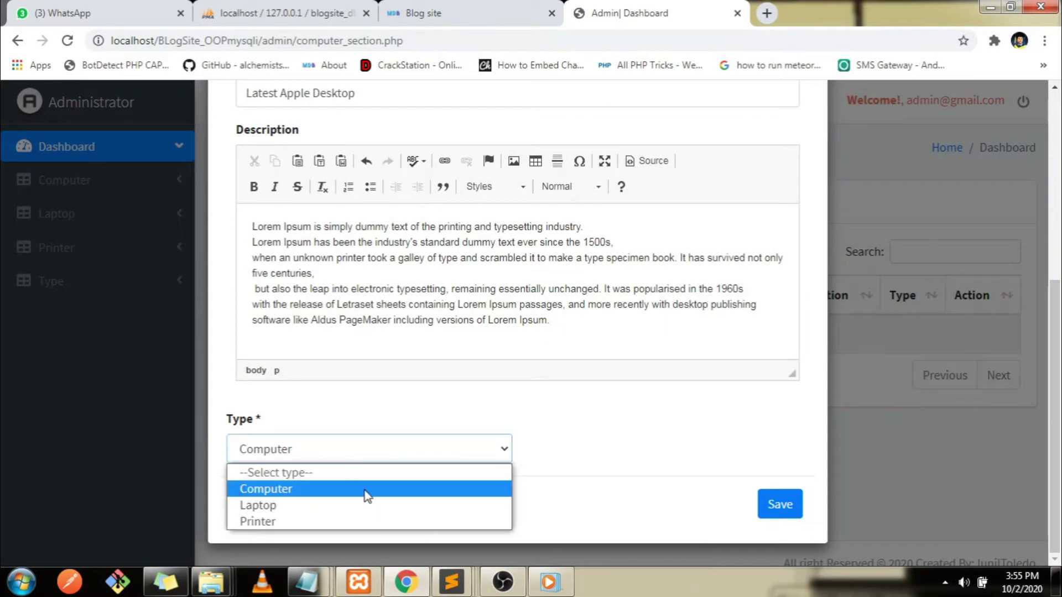
left_click(774, 507)
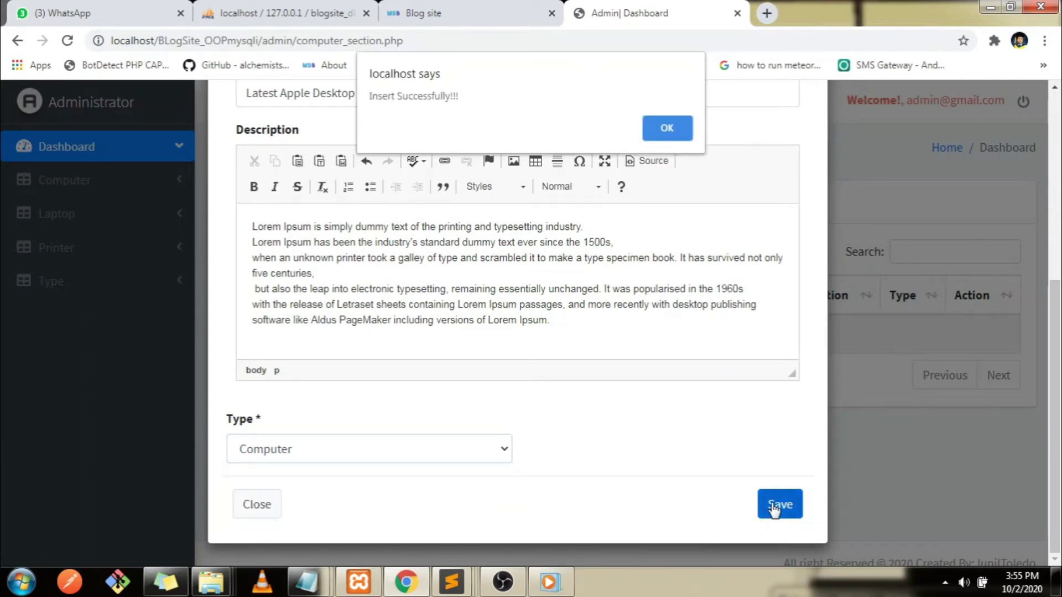
left_click(669, 129)
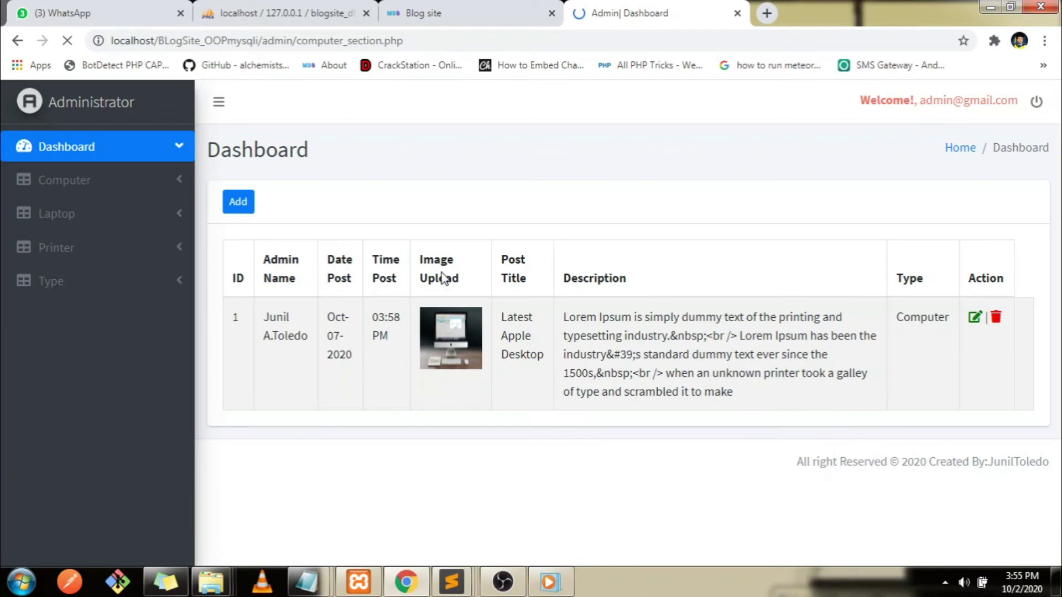
Note 'refresh user homepafe' in Notepad, then reload the user blog home page
left_click(460, 7)
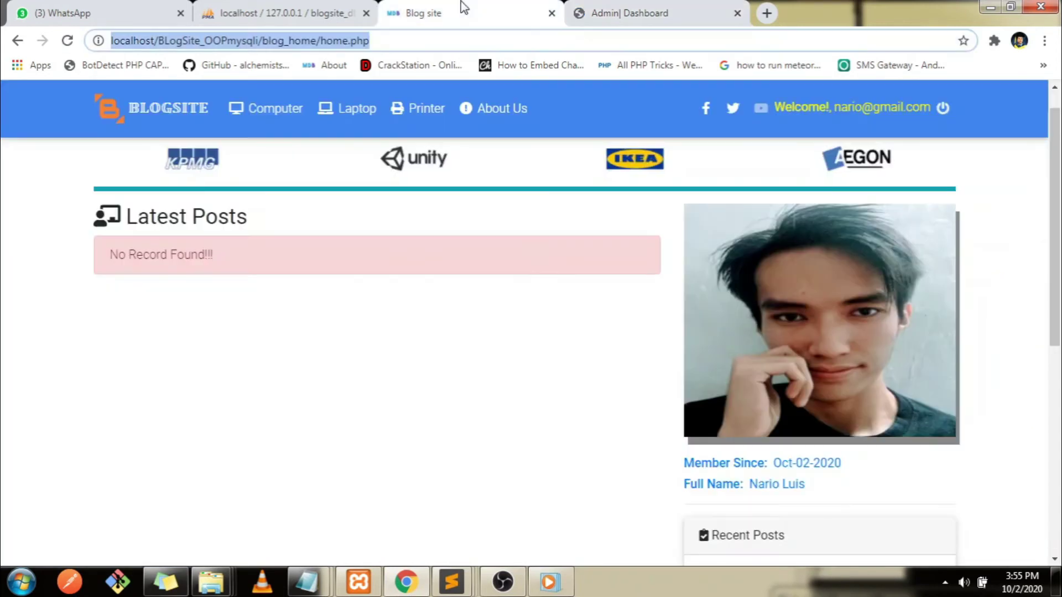
mouse_move(307, 582)
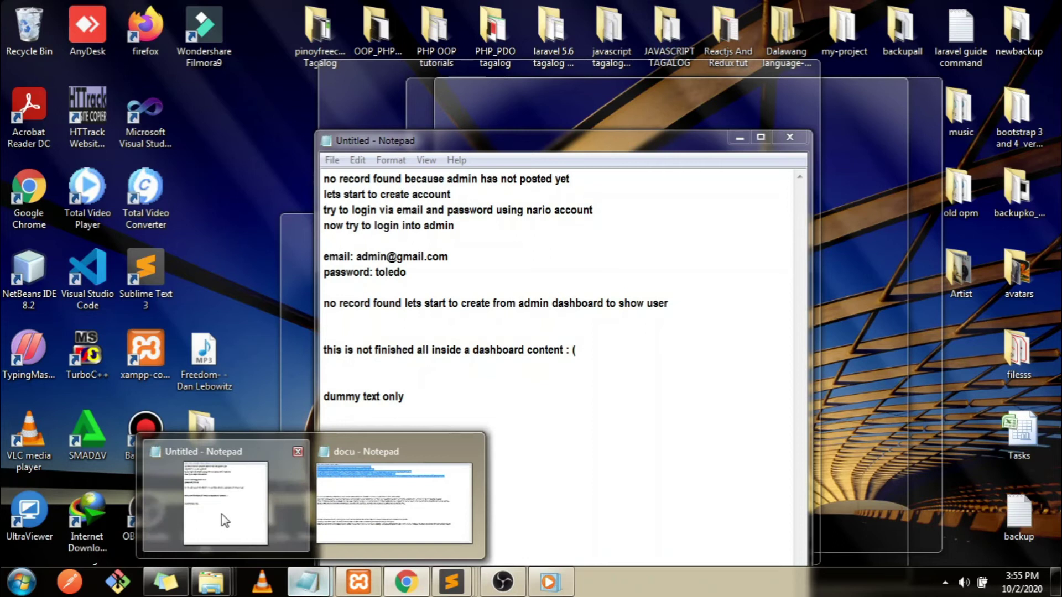
left_click(221, 514)
key("Return")
key("Return")
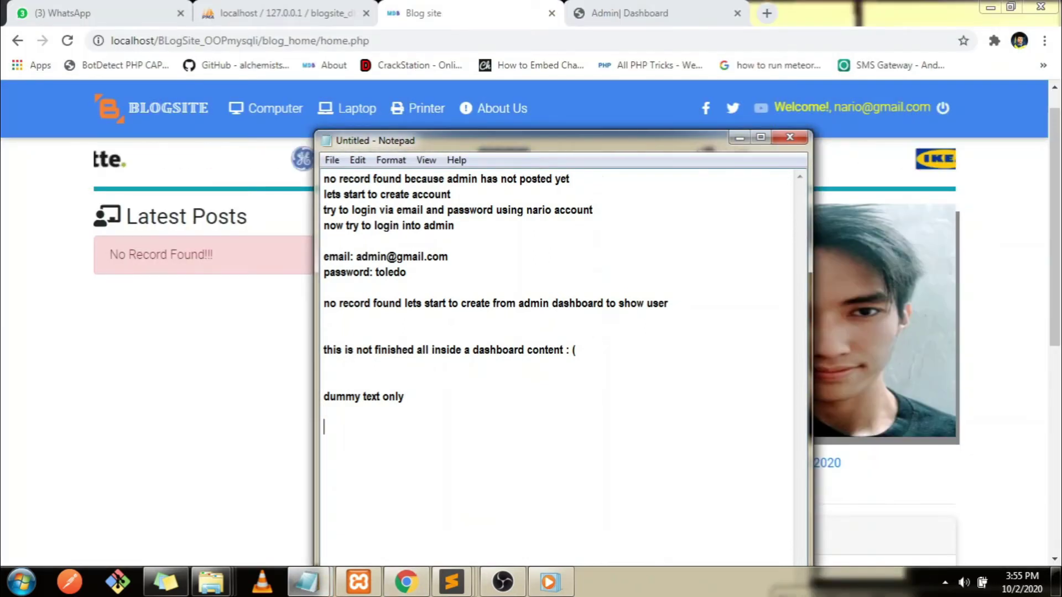
type("refresh")
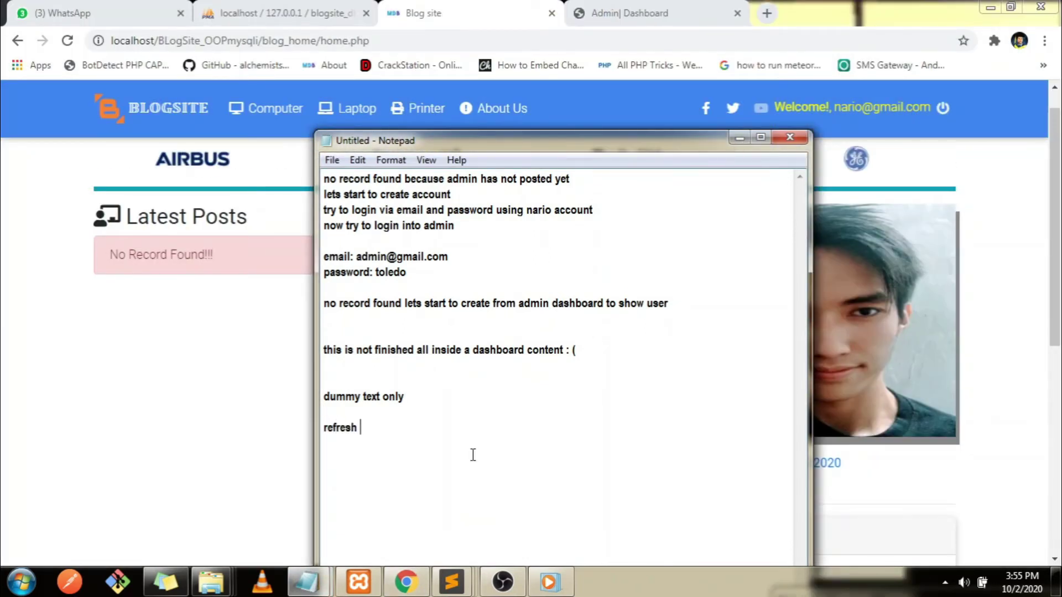
type(" user home")
type("pafe")
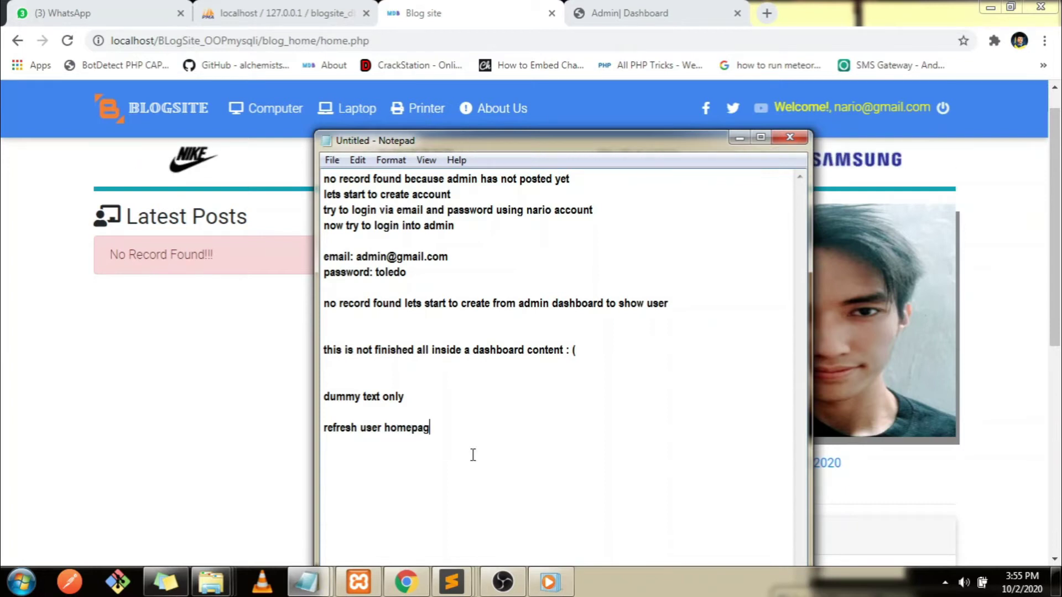
left_click(33, 339)
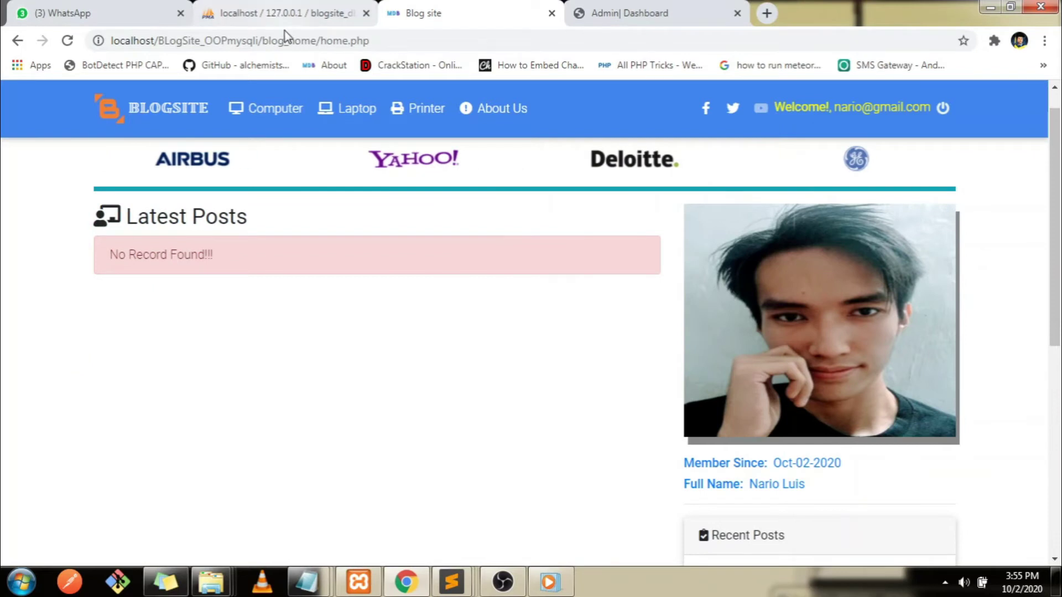
key("F5")
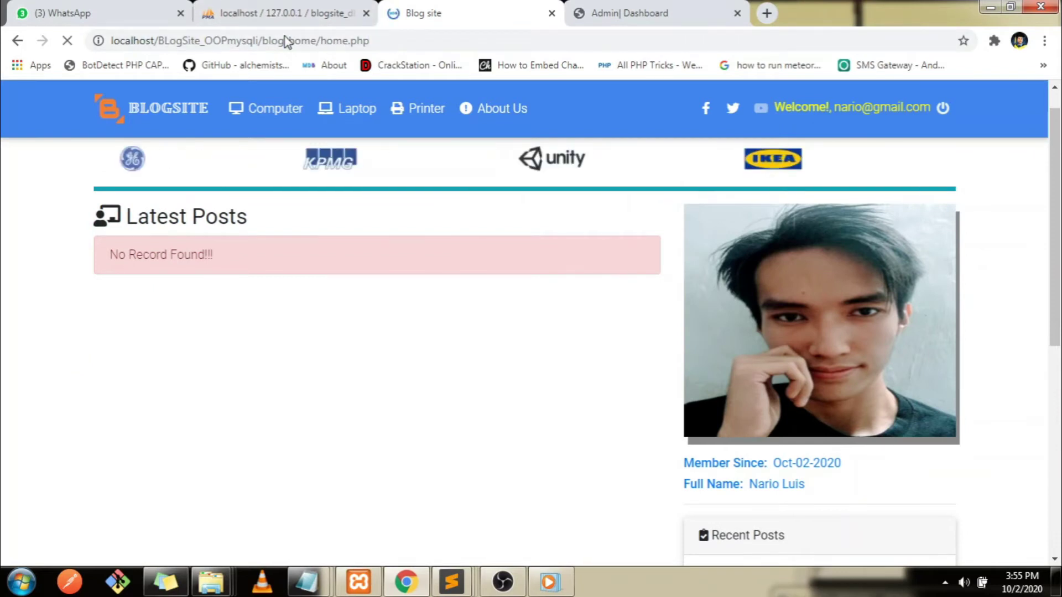
Scroll the reloaded home page to confirm Latest Apple Desktop in Latest, Recent Posts and Computer (1)
left_click_drag(1061, 148, 1061, 263)
scroll(1060, 263, "down", 1)
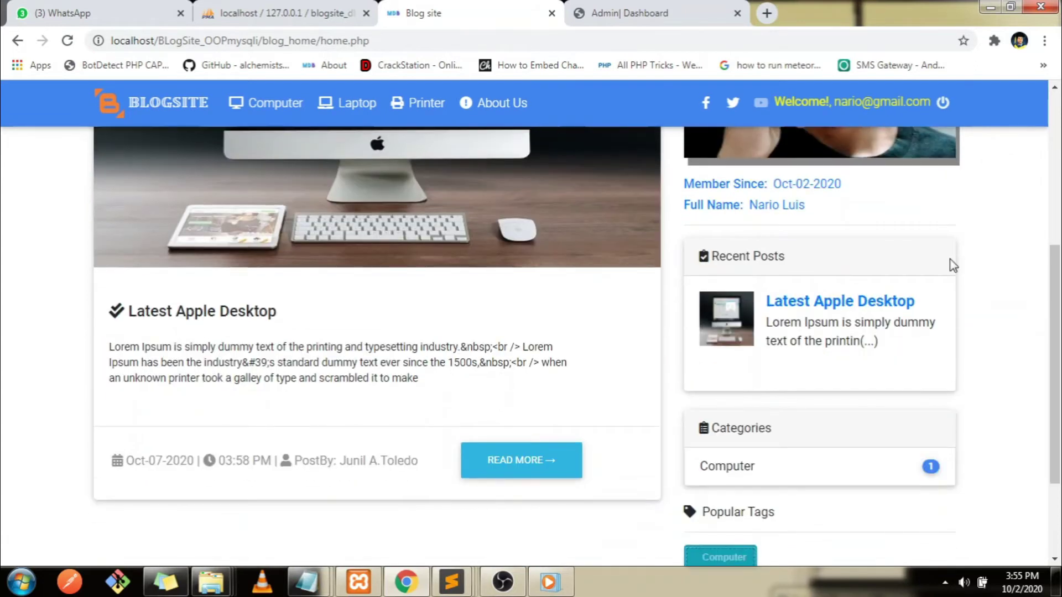
scroll(1060, 359, "down", 1)
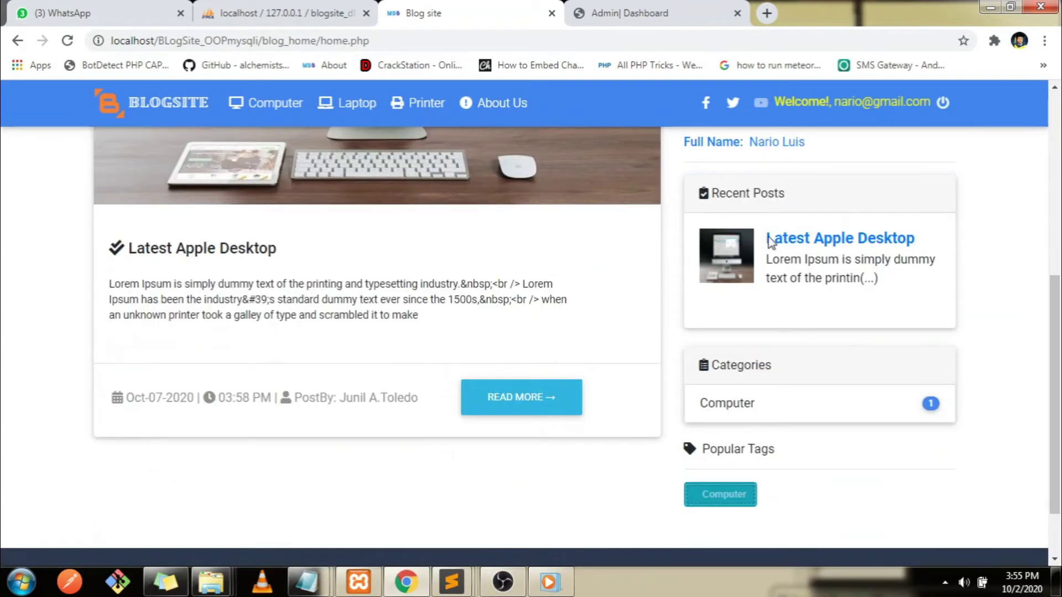
scroll(771, 376, "down", 1)
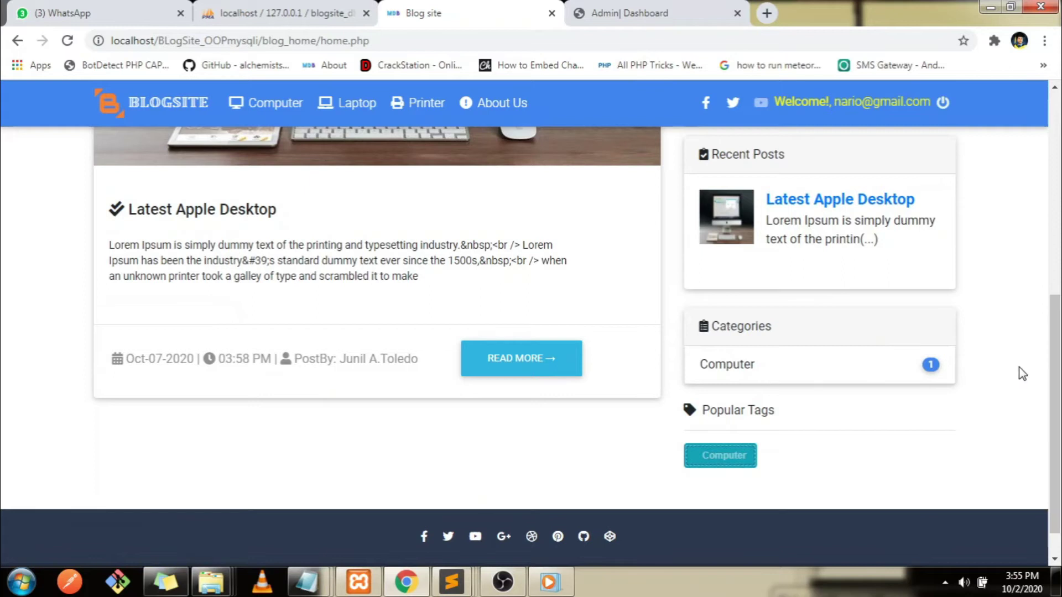
left_click_drag(1055, 382, 1055, 179)
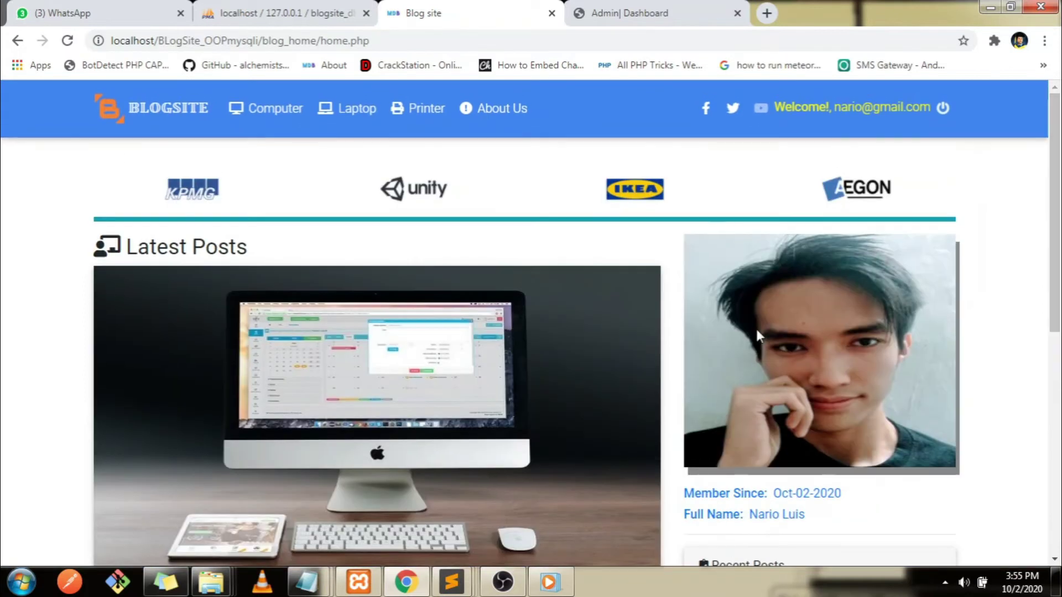
left_click_drag(1057, 258, 1059, 438)
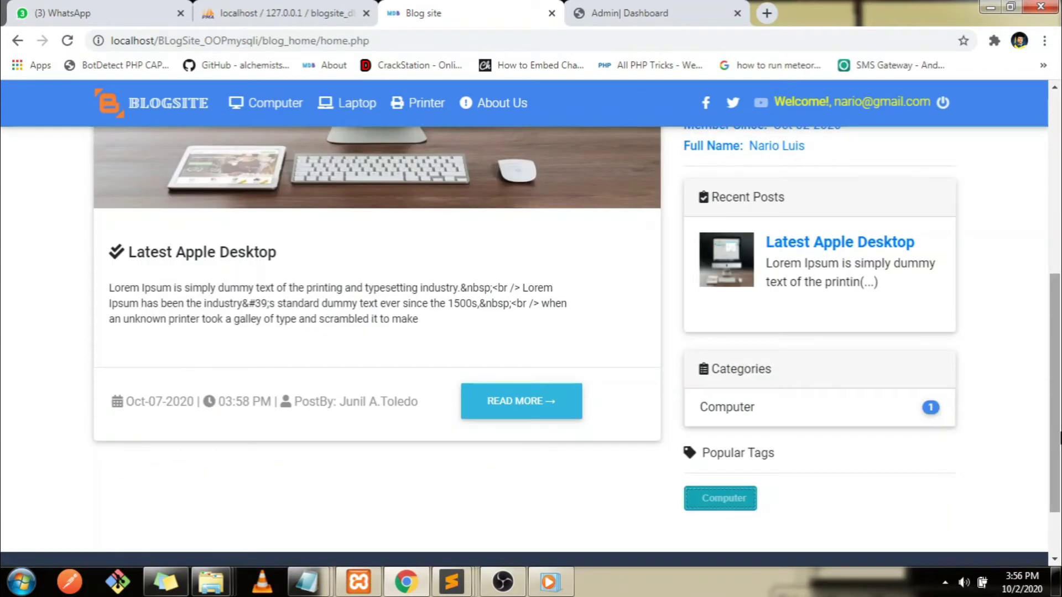
left_click_drag(1055, 388, 1055, 210)
Add the note 'create another' in Notepad and return to the admin Dashboard
mouse_move(304, 586)
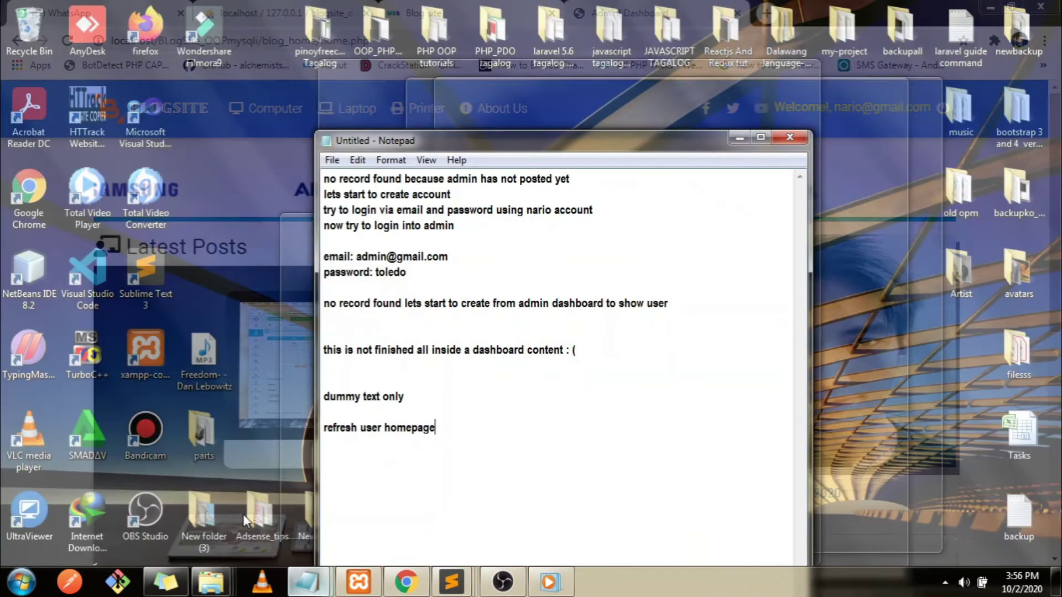
left_click(246, 520)
key("Return")
key("Return")
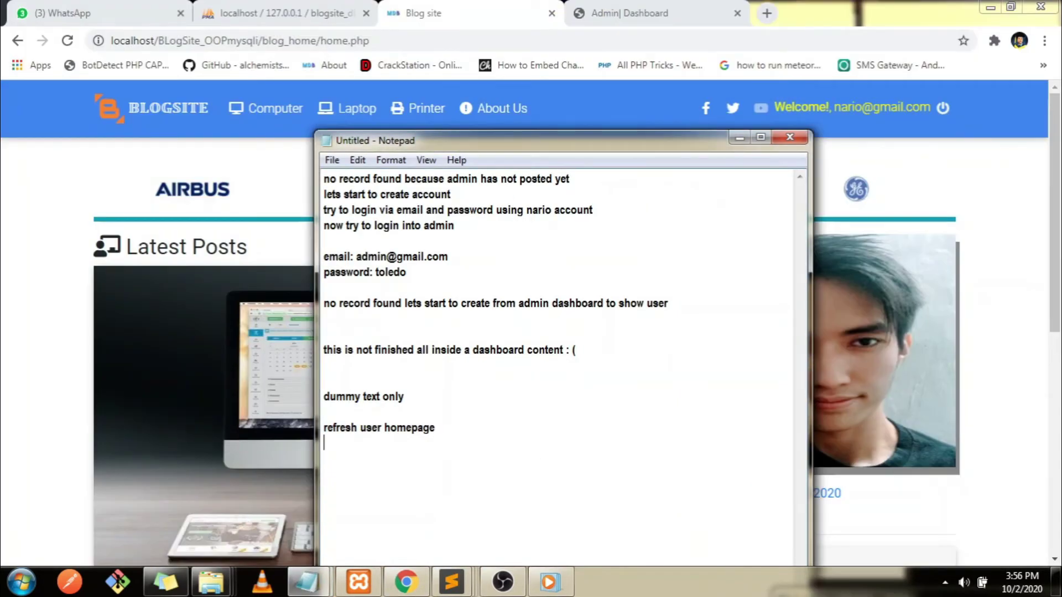
type("create another")
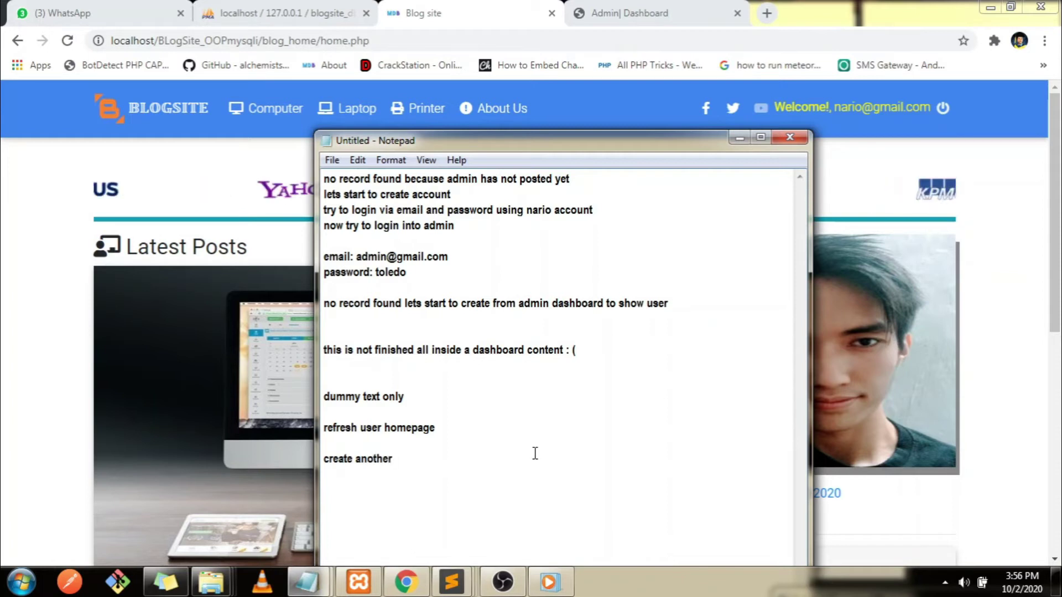
left_click(3, 274)
left_click(662, 8)
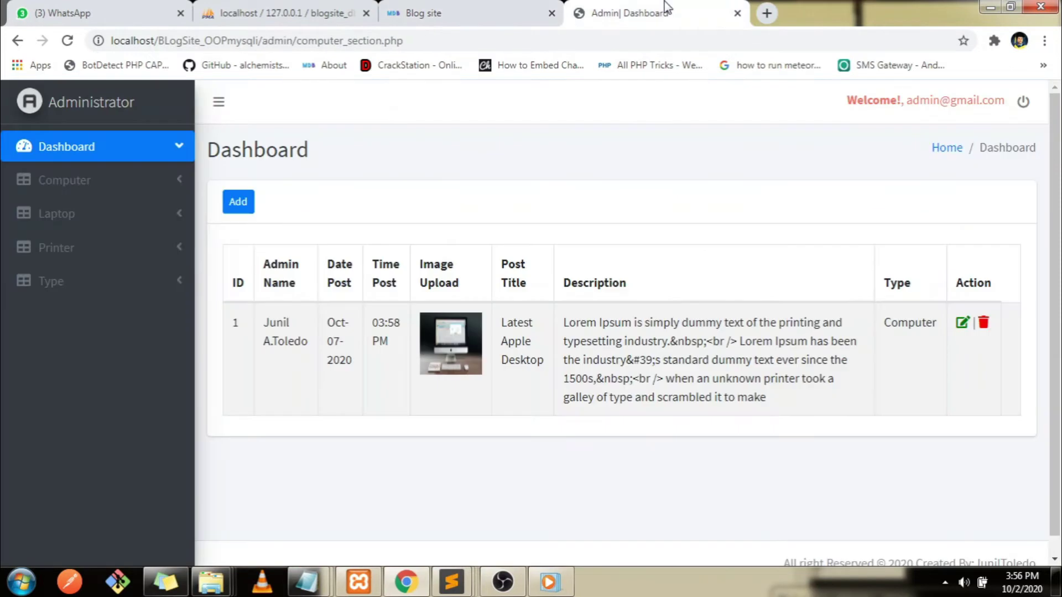
Start a new post and enter the admin's full name
left_click(235, 203)
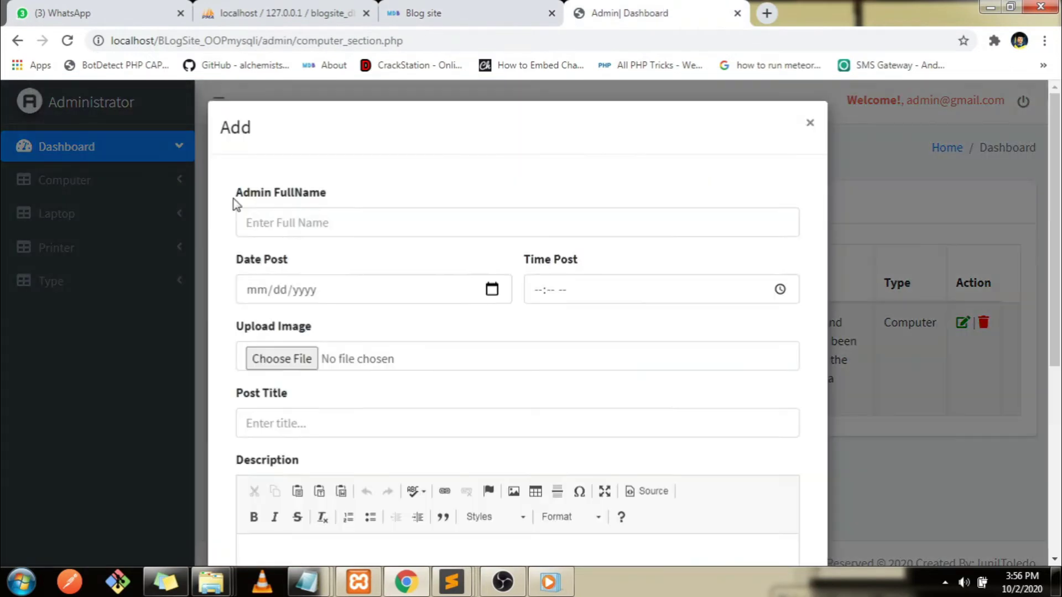
left_click(302, 227)
type("Junil A. Toledo")
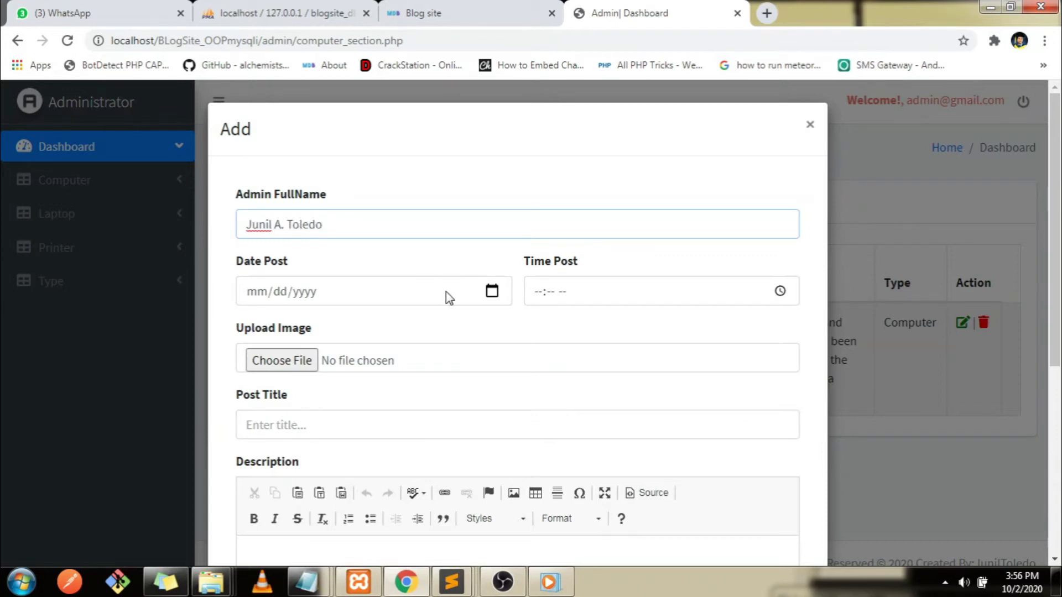
Set the post date to 10/26/2020 and the time to 06:56 PM
left_click(481, 292)
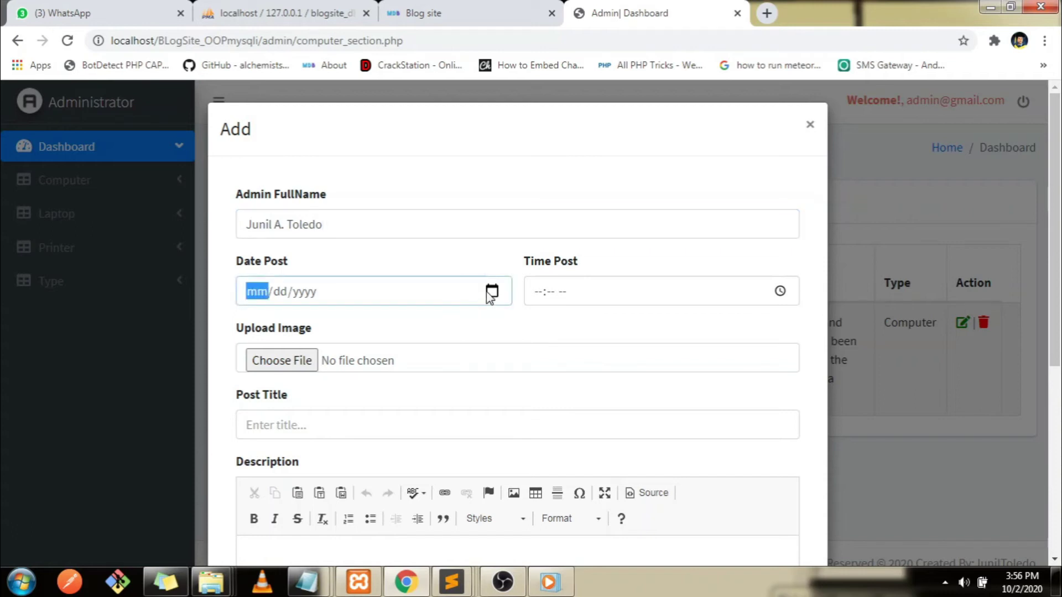
left_click(491, 291)
left_click(277, 460)
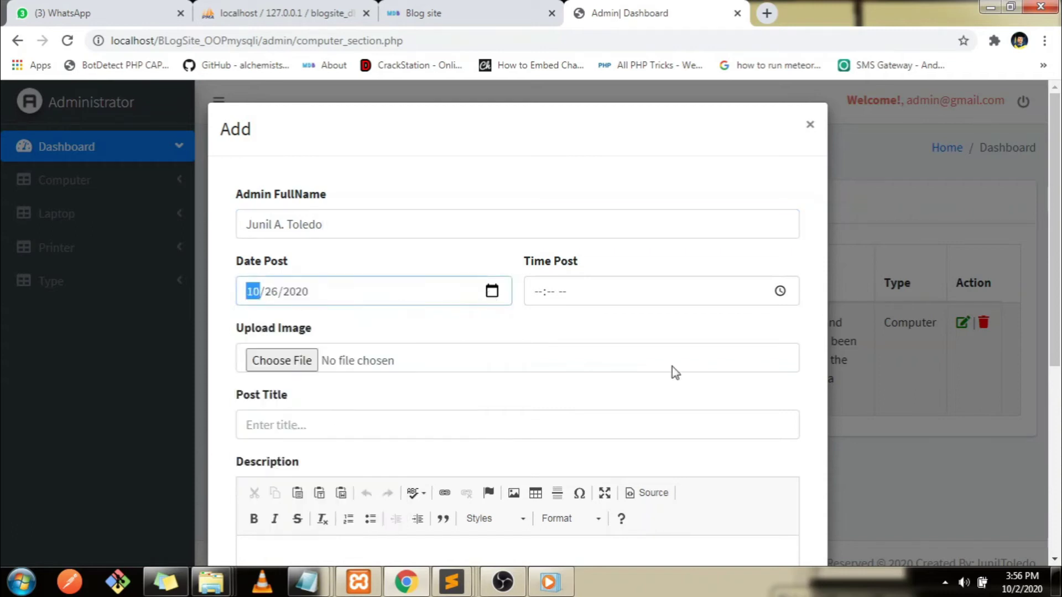
left_click(780, 291)
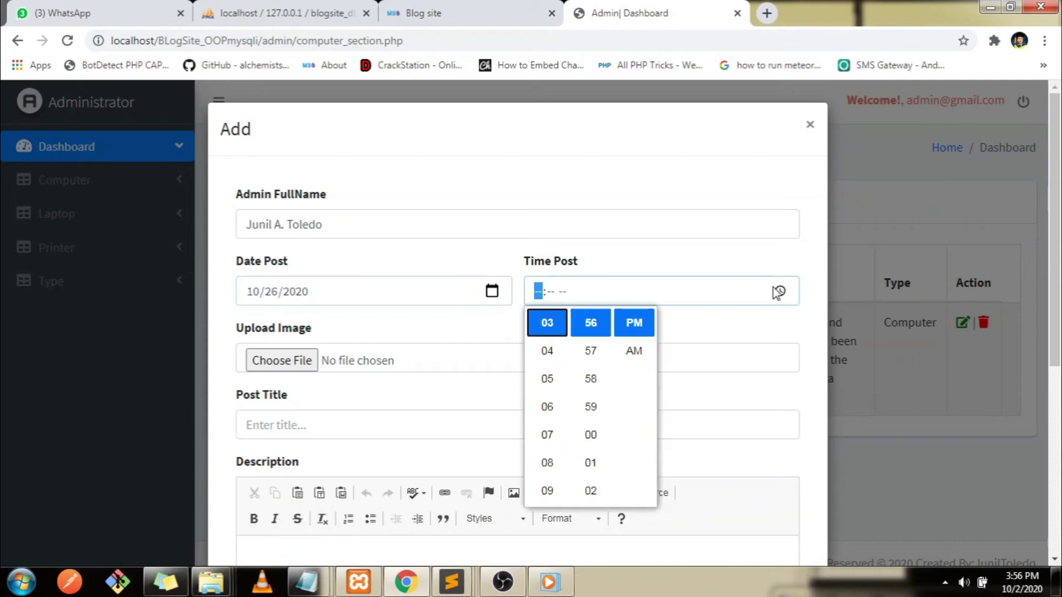
left_click(566, 413)
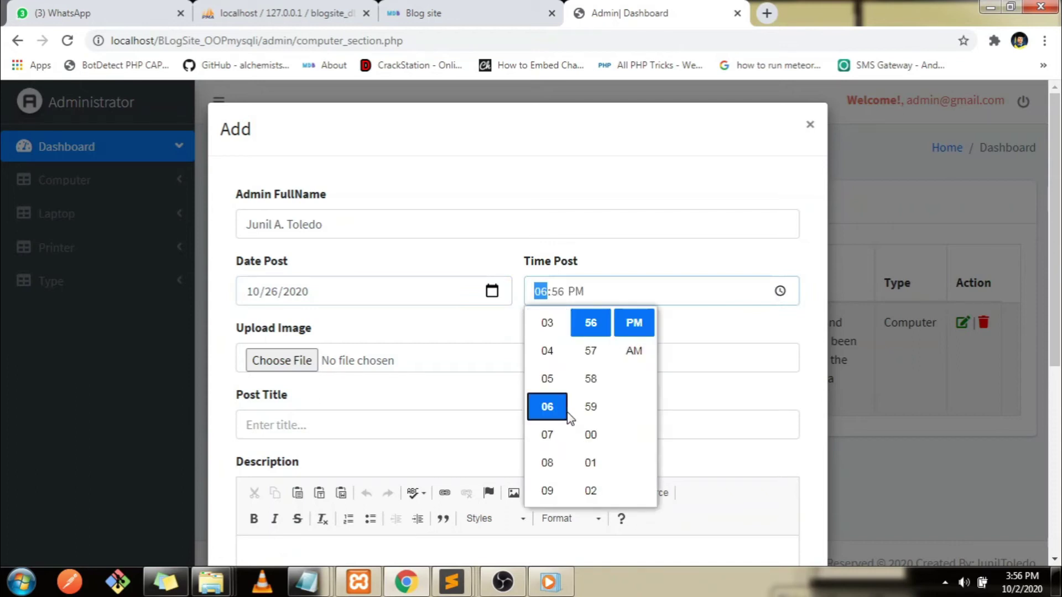
left_click(277, 370)
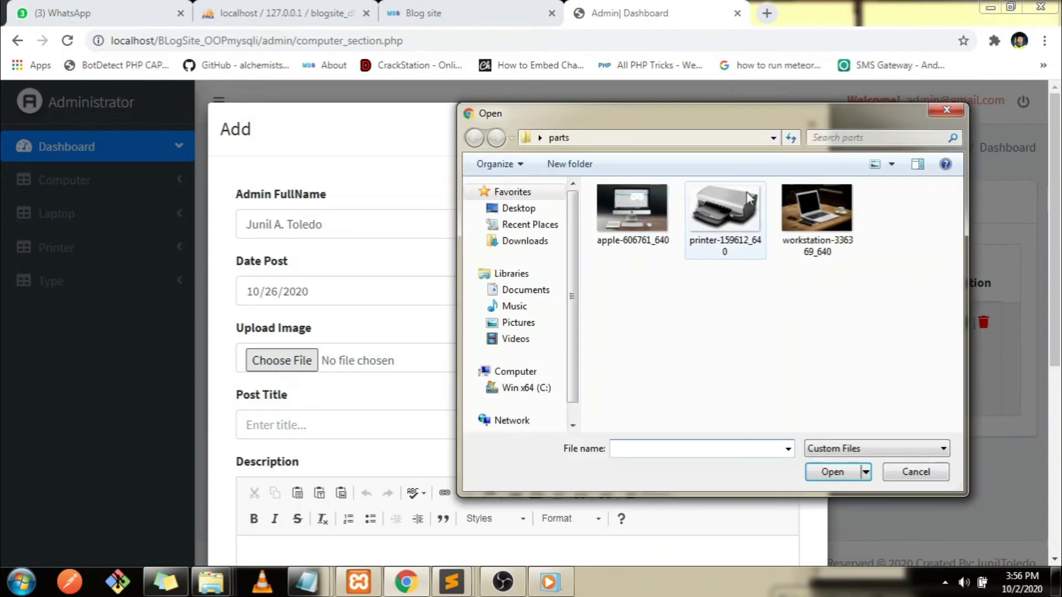
Attach workstation-336369_640.jpg and enter the post title 'Latest Laptop i7'
double_click(830, 210)
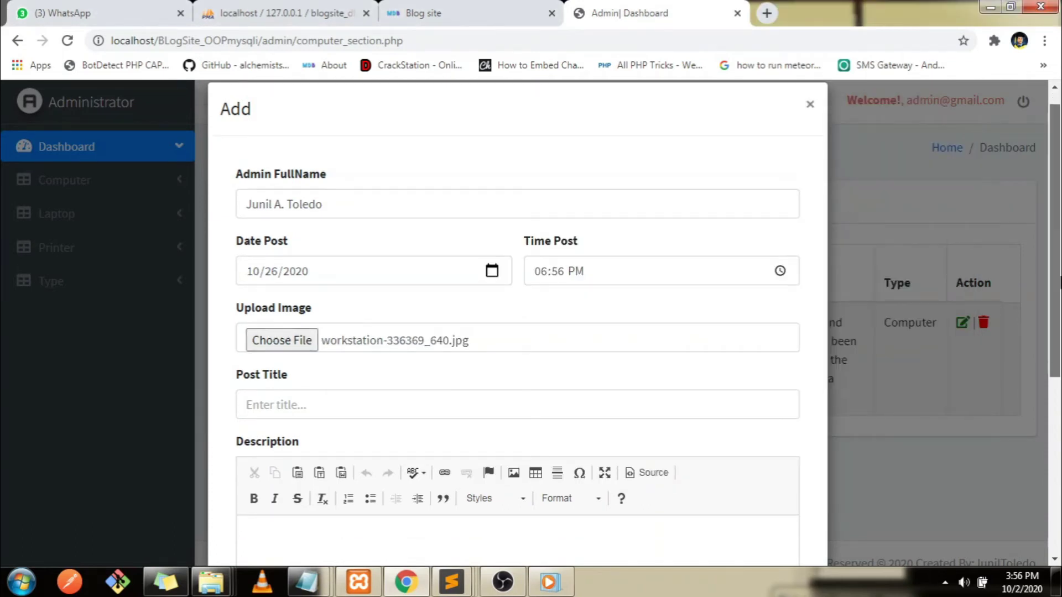
scroll(363, 363, "down", 3)
left_click(363, 363)
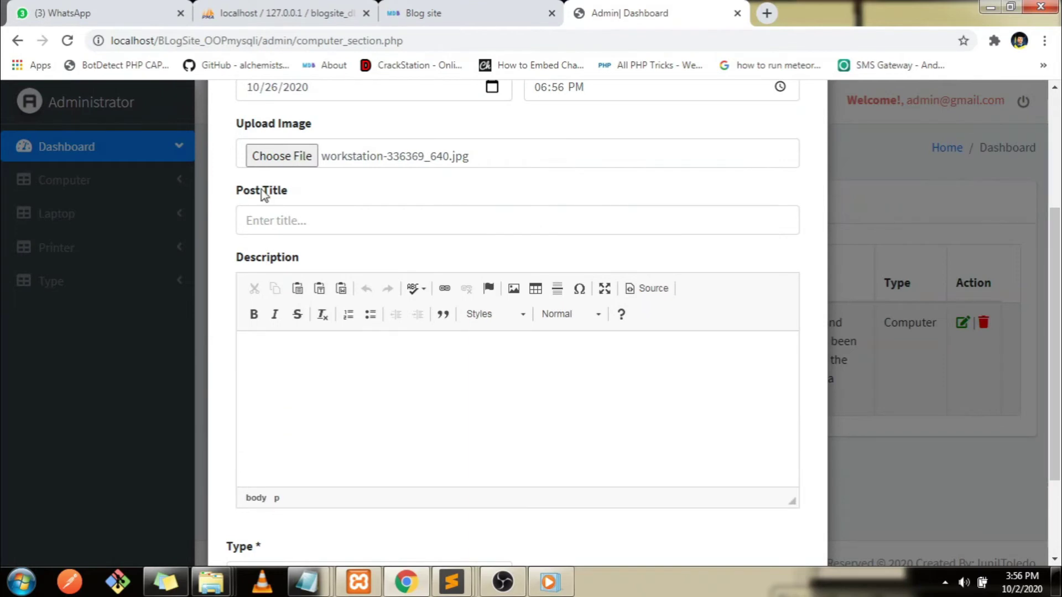
left_click(269, 218)
type("Latest ")
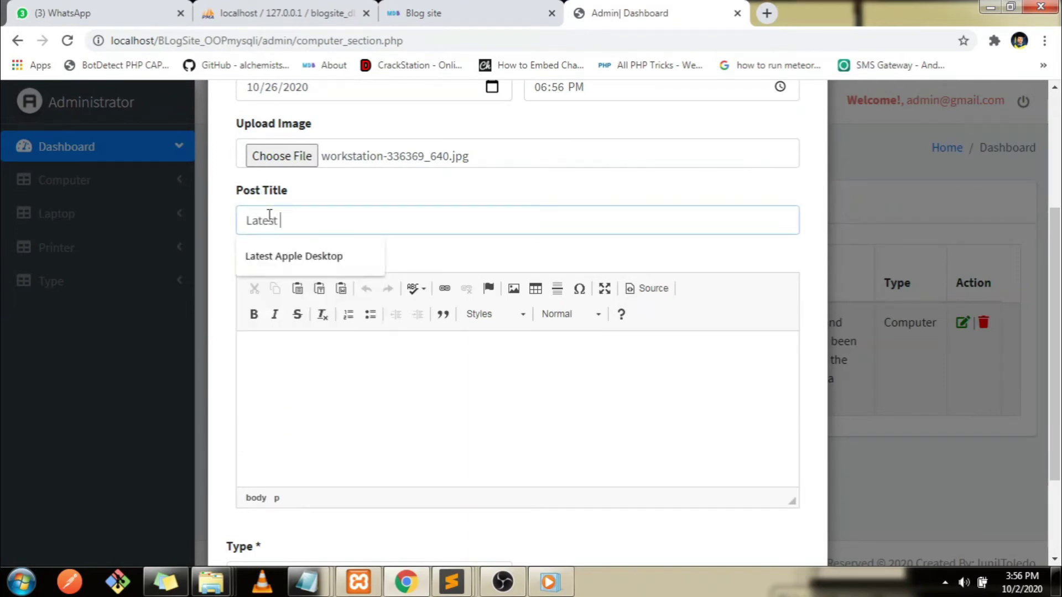
type("Latest La")
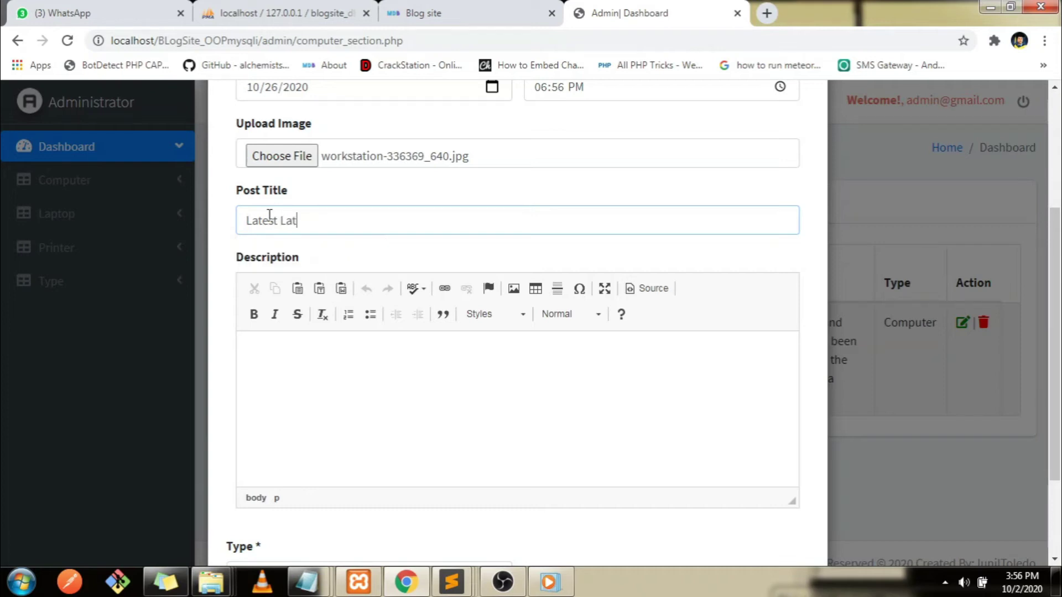
type("ptop i7")
left_click(307, 582)
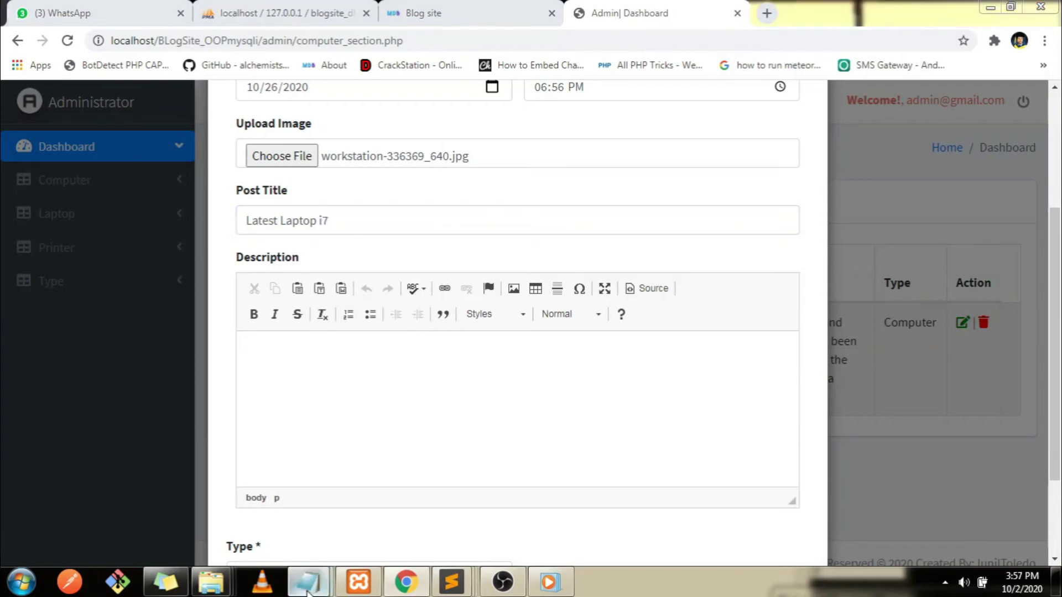
Copy the second Lorem Ipsum paragraph from docu into the post's Description
left_click(396, 507)
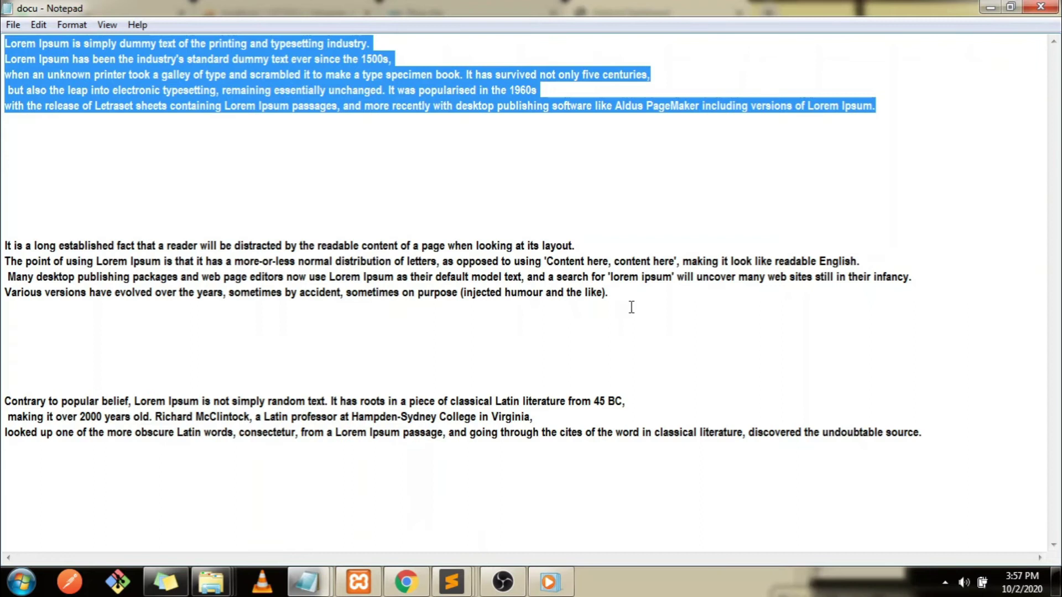
left_click_drag(631, 307, 33, 223)
key("ctrl+c")
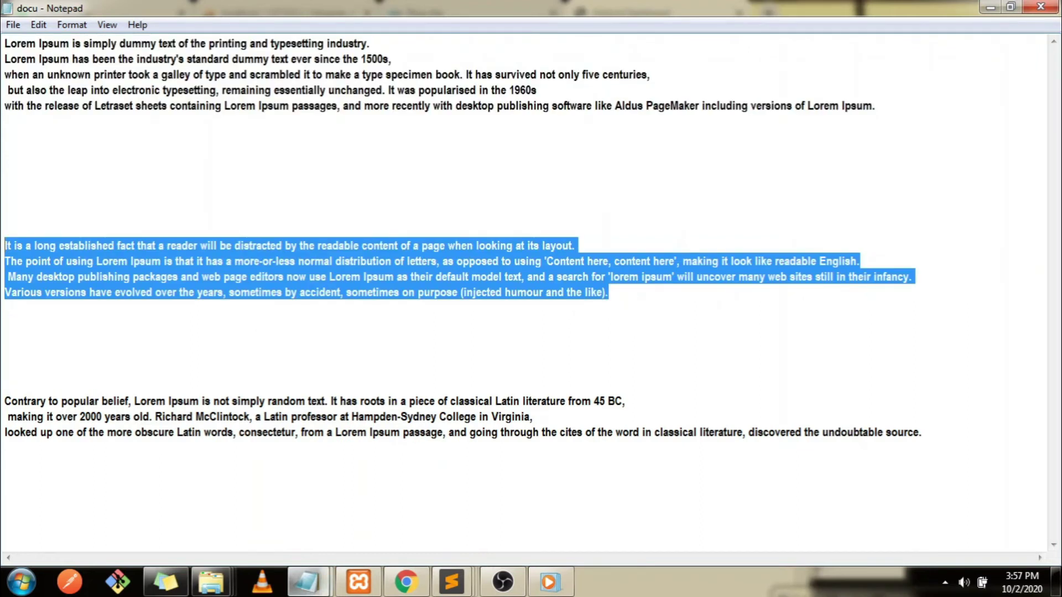
left_click(406, 582)
left_click(313, 363)
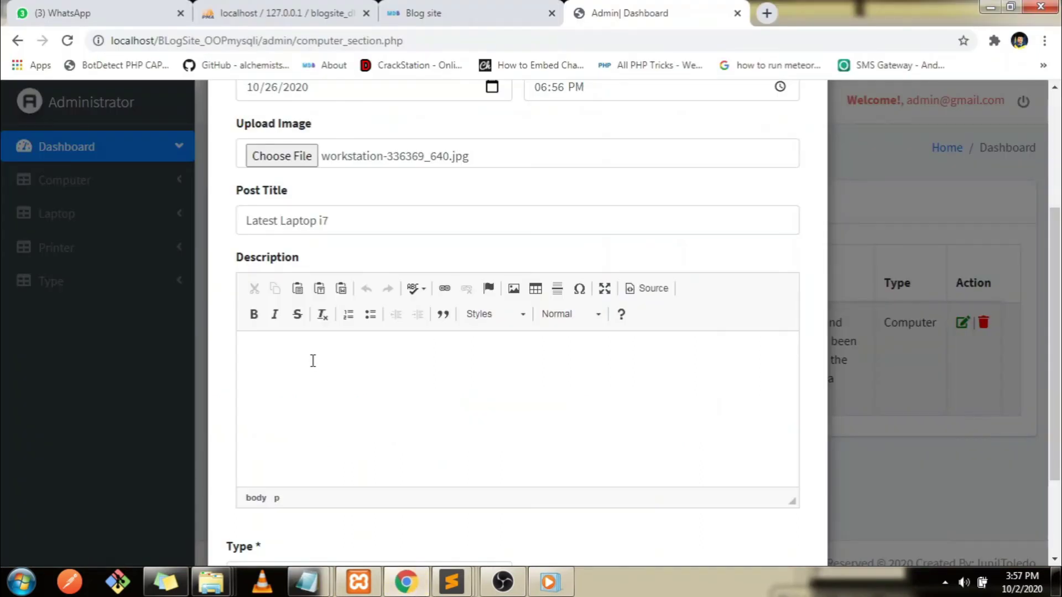
key("ctrl+v")
Set the post type to Laptop and save the Latest Laptop i7 post
scroll(933, 339, "down", 2)
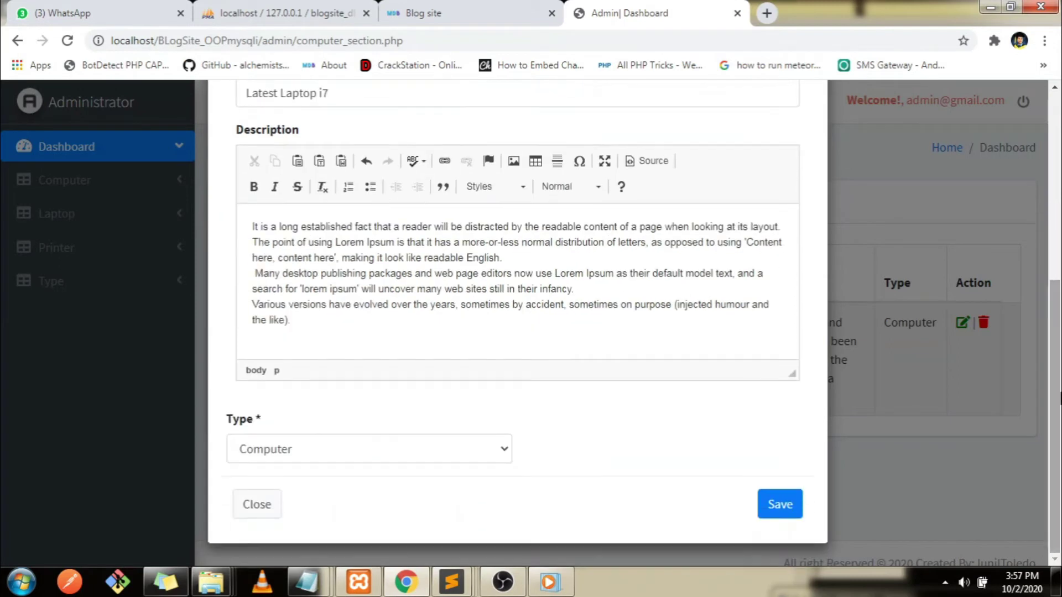
left_click(283, 449)
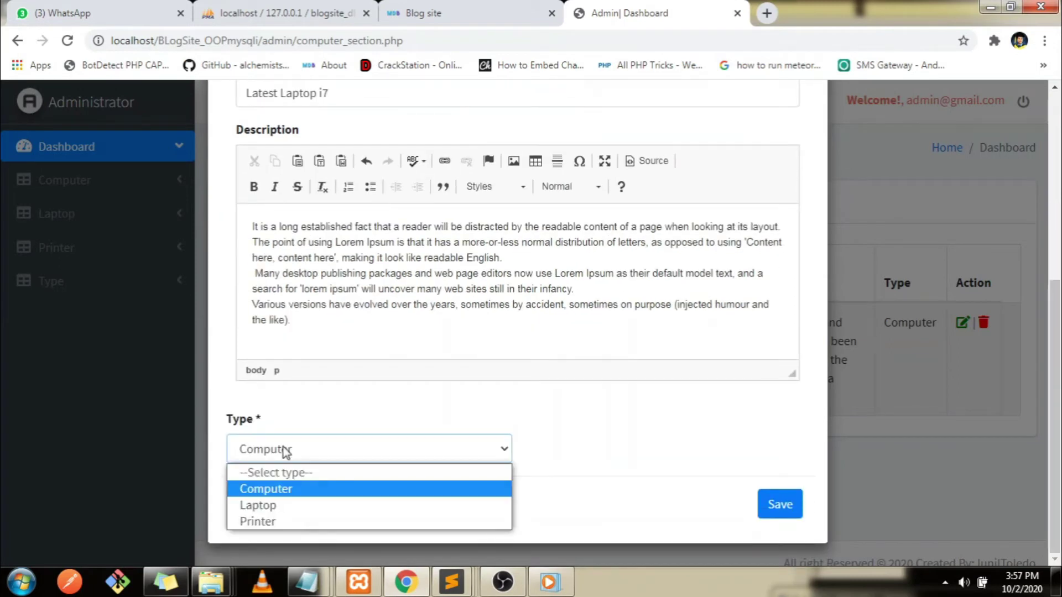
left_click(256, 506)
left_click(780, 507)
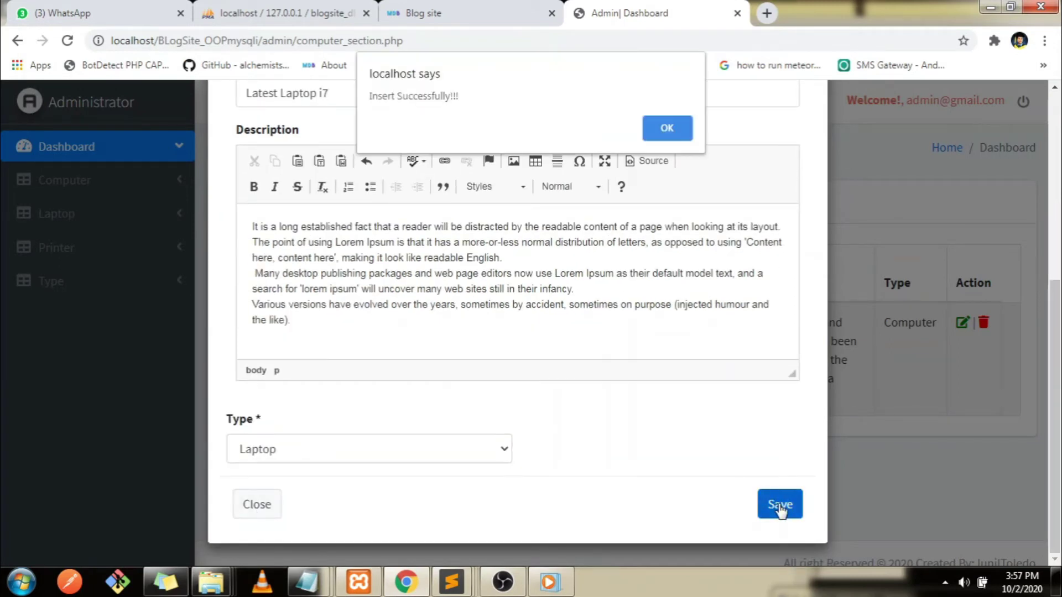
left_click(668, 128)
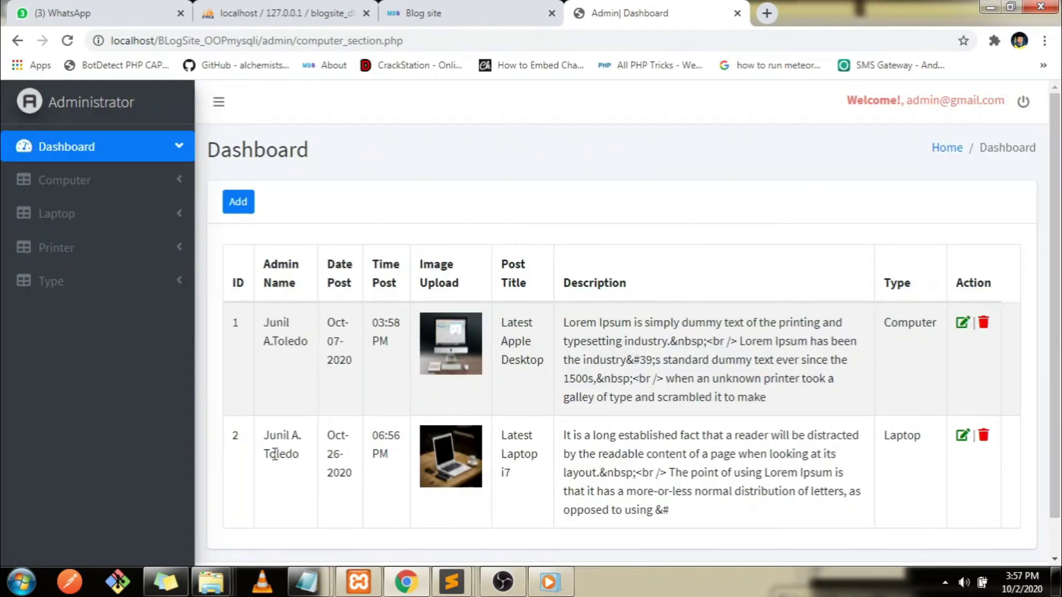
left_click(458, 12)
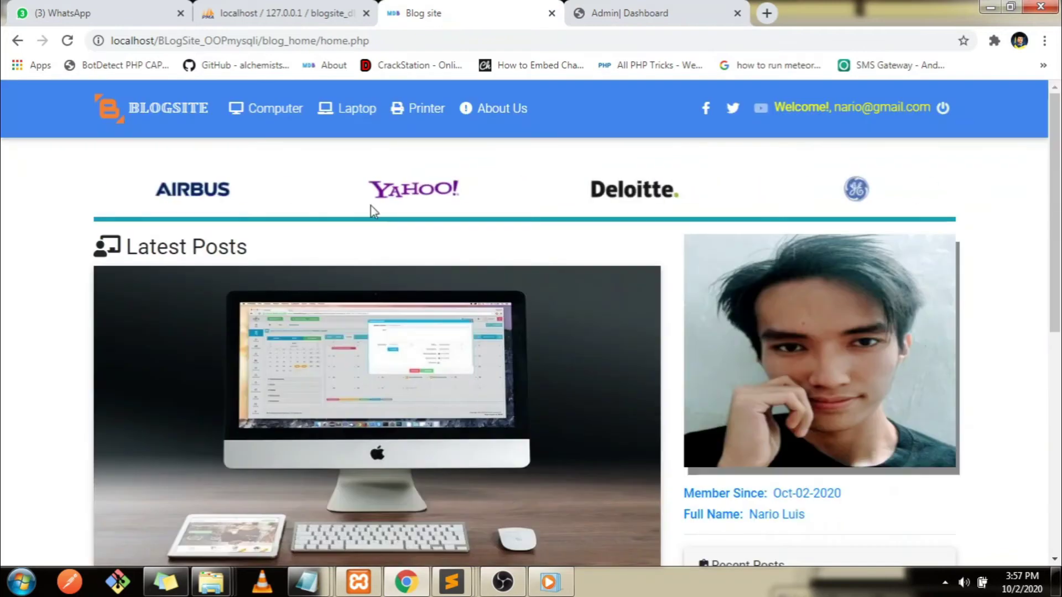
Add the line 'refresh again user homepage' at the end of the Untitled notes
mouse_move(310, 581)
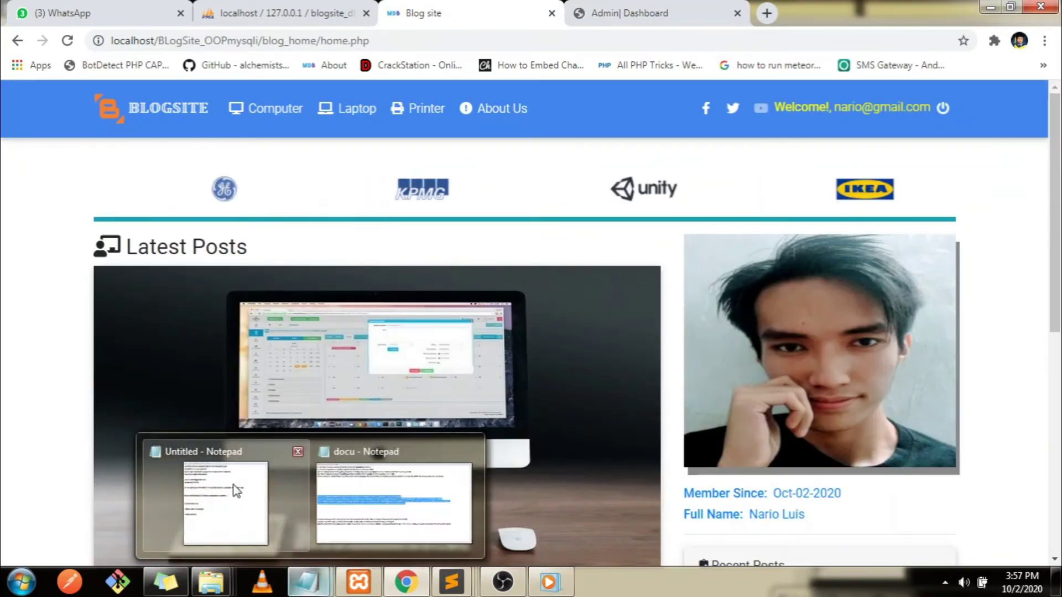
left_click(230, 493)
key("Return")
key("Return")
type("refresh")
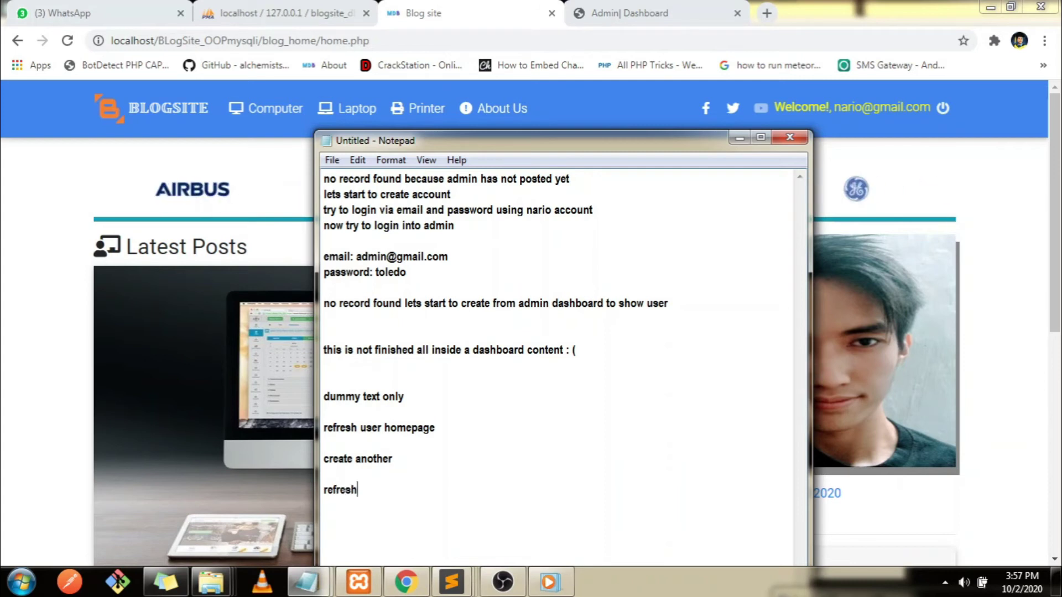
type(" again ")
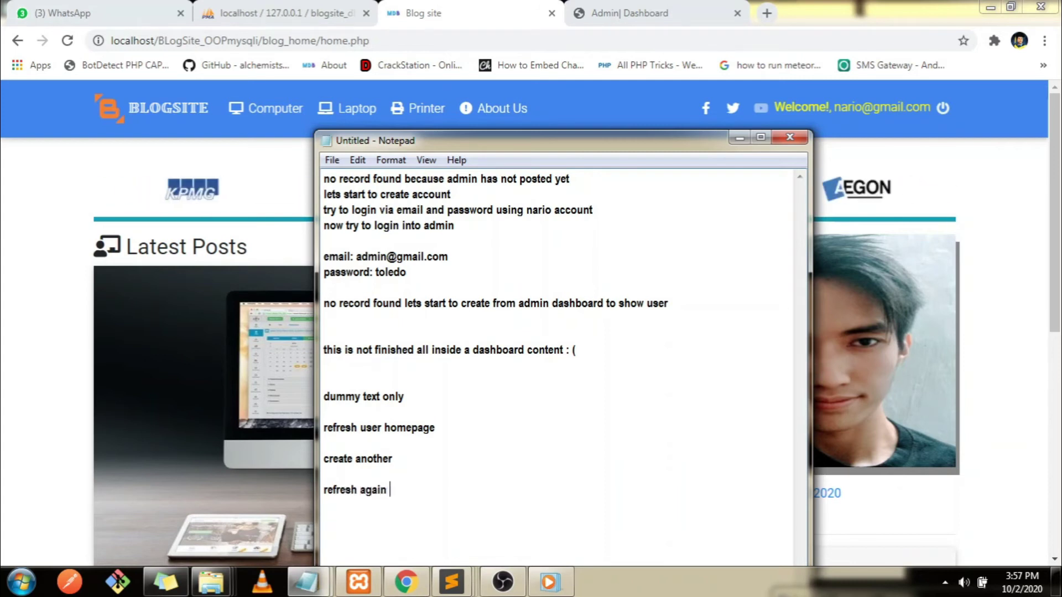
type("user homepage")
Reload the blog home page and scroll to check Latest Laptop i7 beside Latest Apple Desktop
left_click(7, 422)
left_click_drag(1056, 226, 1060, 296)
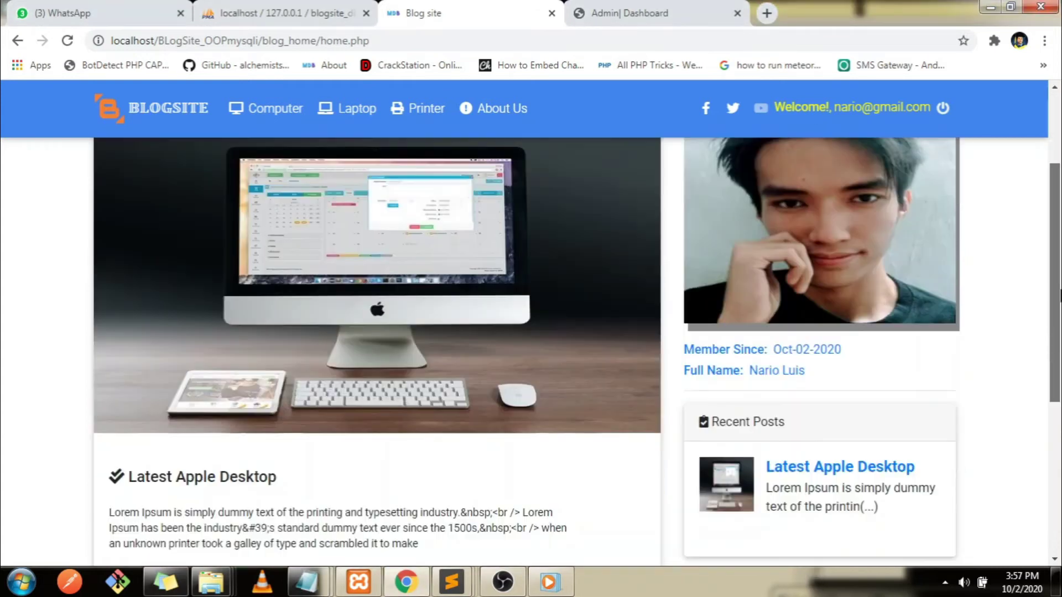
scroll(750, 186, "down", 2)
left_click(343, 40)
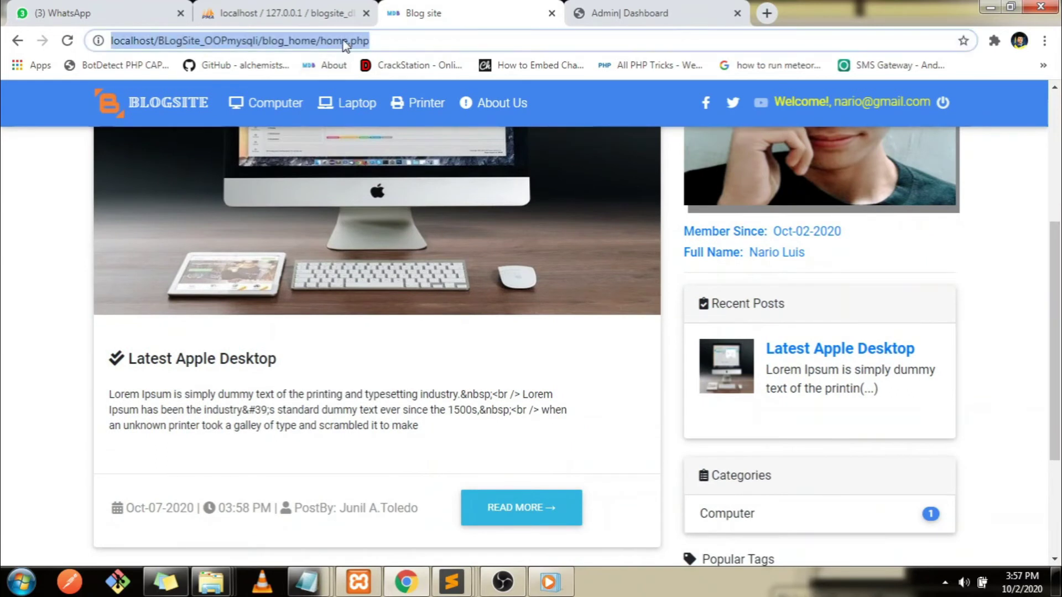
key("Return")
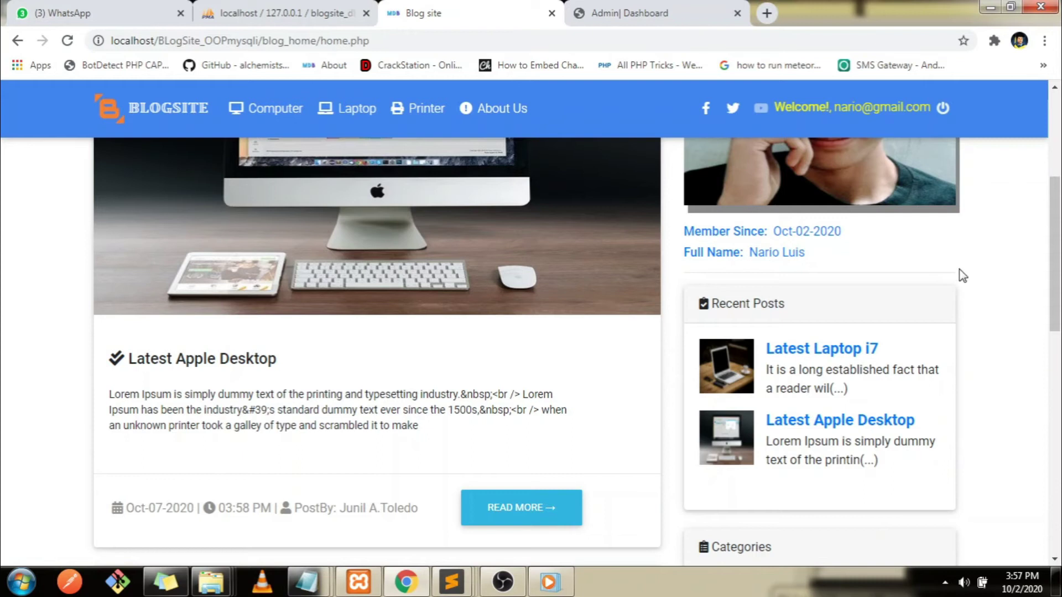
scroll(963, 275, "down", 6)
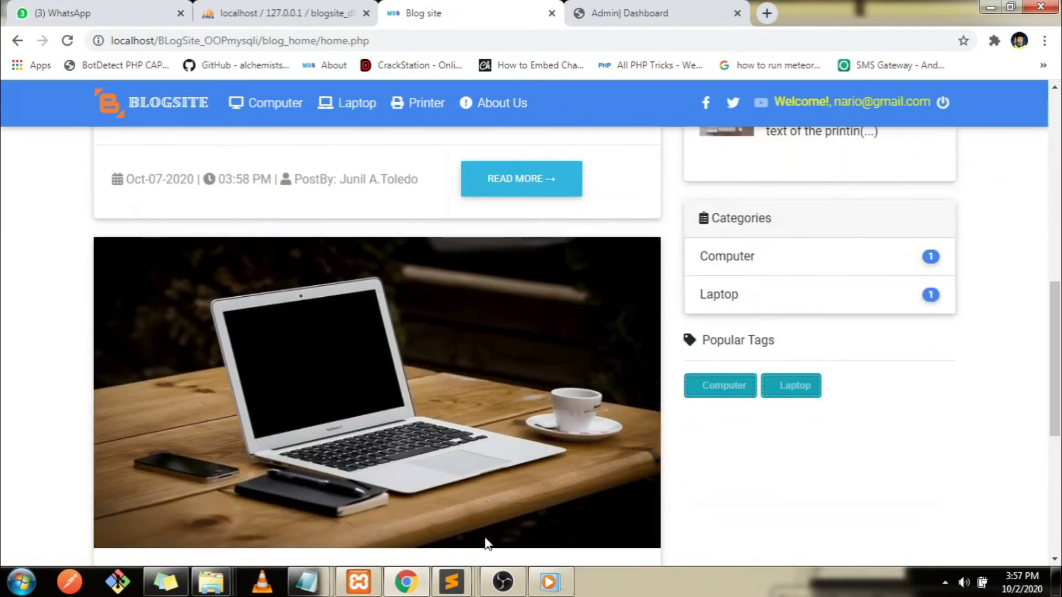
scroll(416, 506, "down", 4)
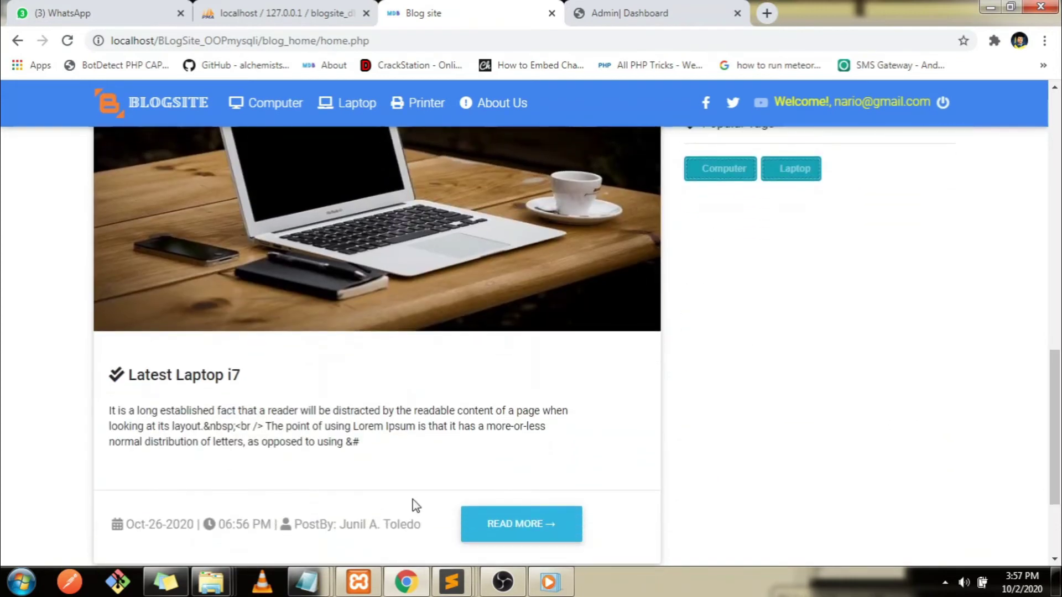
scroll(416, 506, "down", 3)
scroll(439, 353, "up", 3)
left_click_drag(1055, 382, 1060, 123)
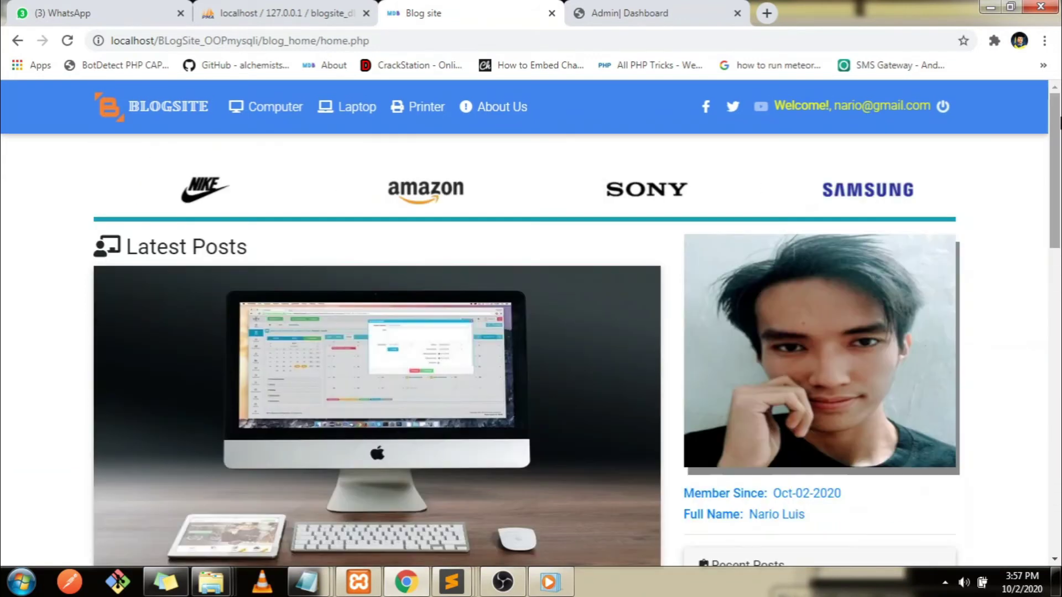
View the Computer section, then the Laptop section listing Latest Laptop i7
left_click(254, 113)
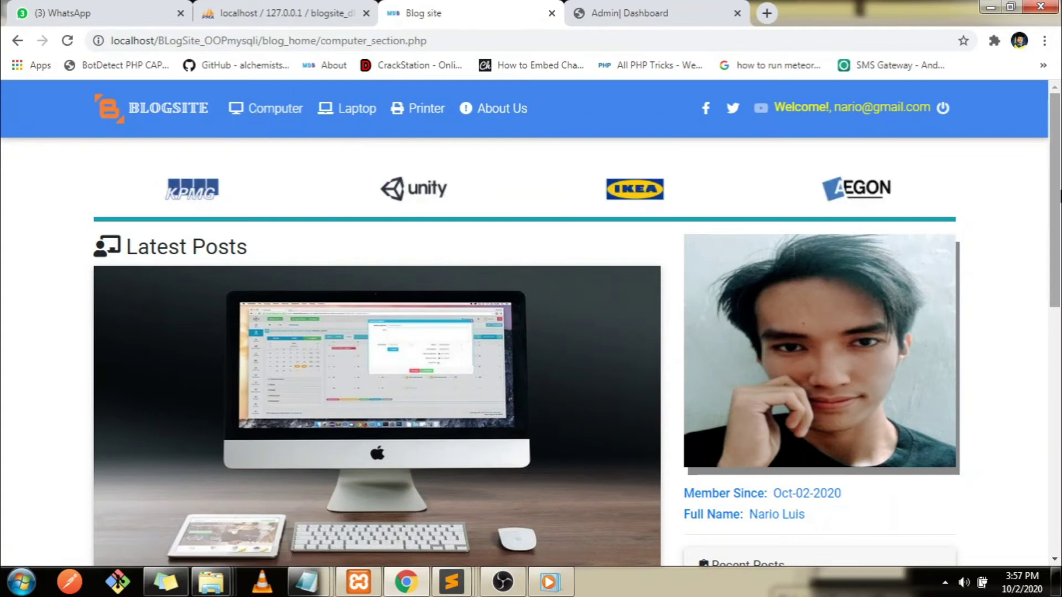
scroll(1060, 293, "down", 8)
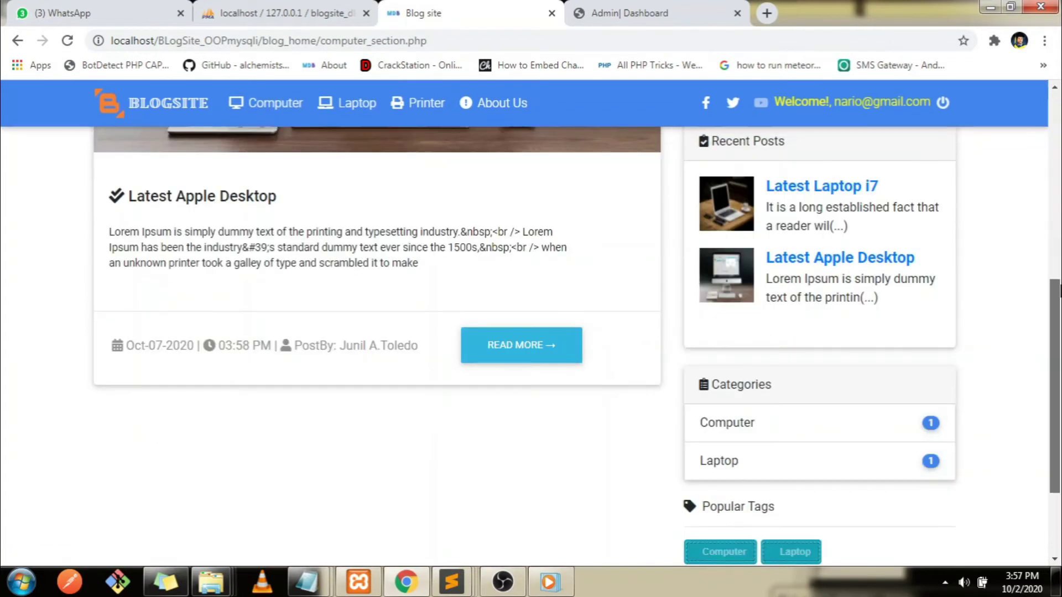
scroll(1060, 293, "up", 8)
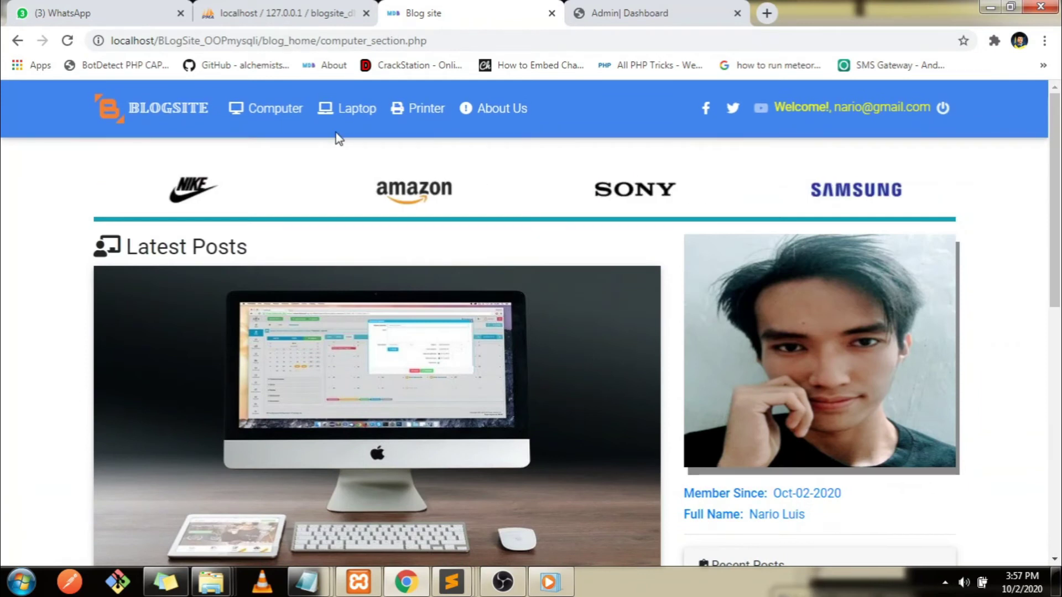
left_click(344, 118)
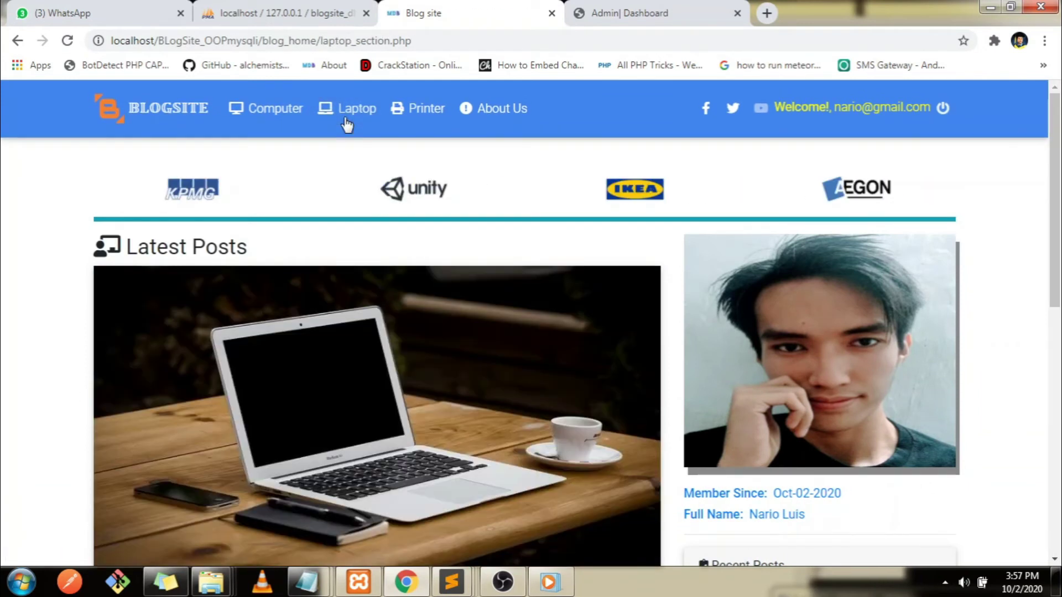
scroll(443, 343, "down", 8)
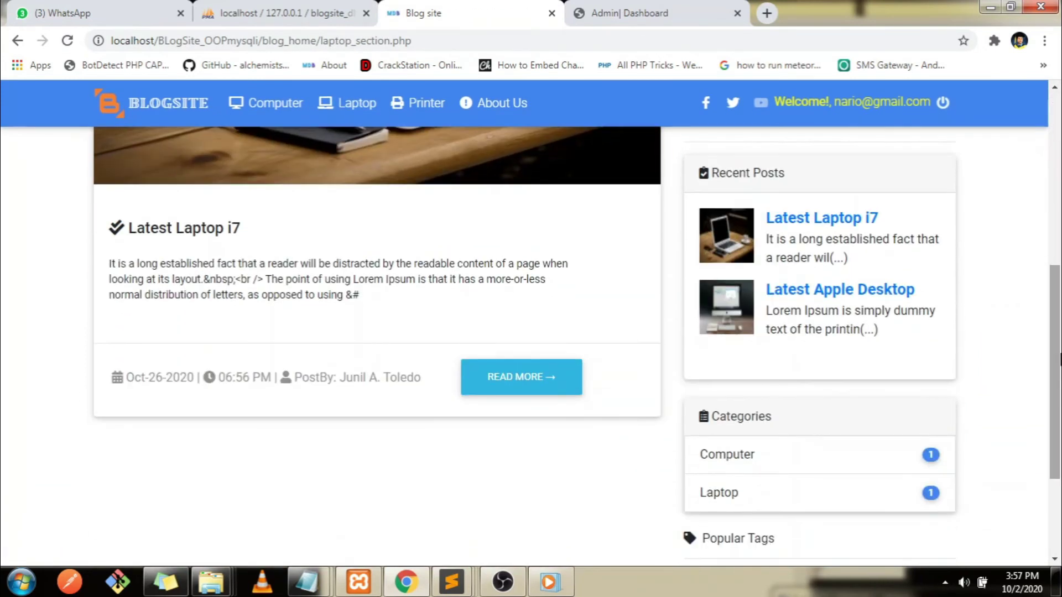
scroll(1055, 371, "up", 10)
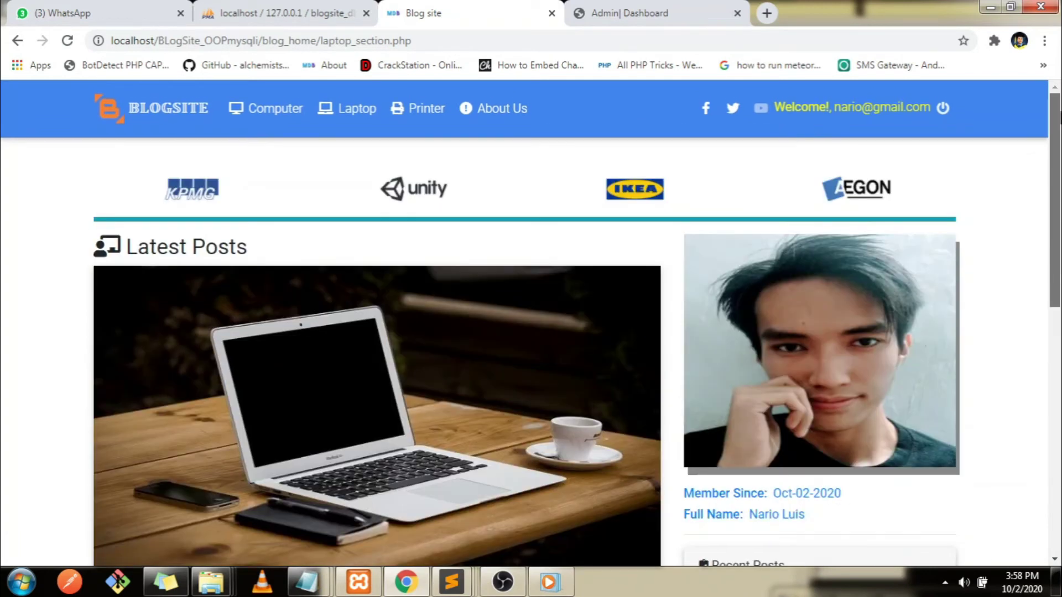
Start a new admin post with the admin's full name, date 10/13/2020 and time 03:01 PM
left_click(600, 11)
left_click(232, 202)
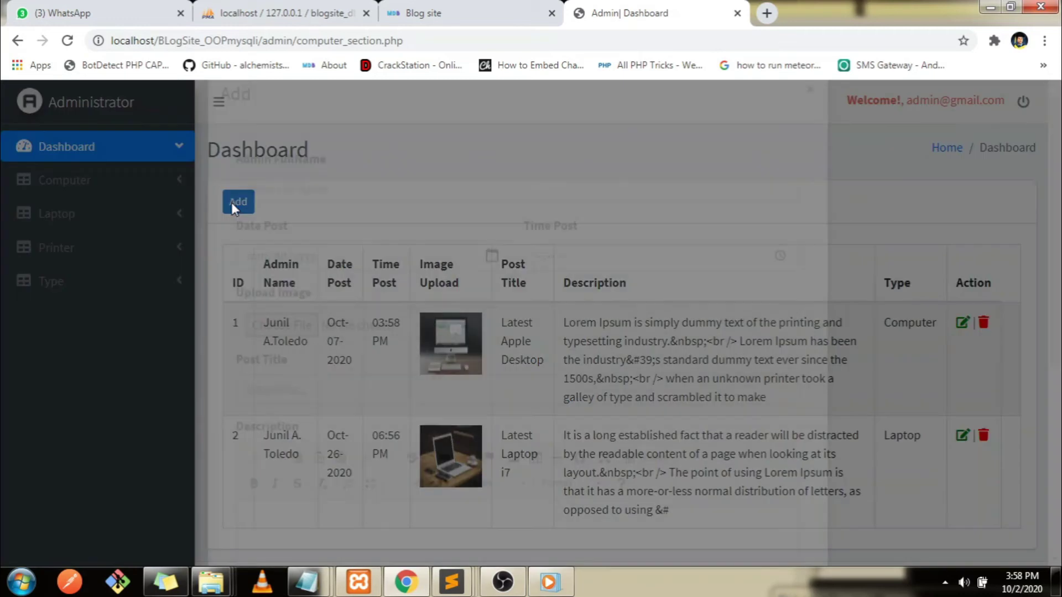
left_click(284, 217)
type("Junil Toledo")
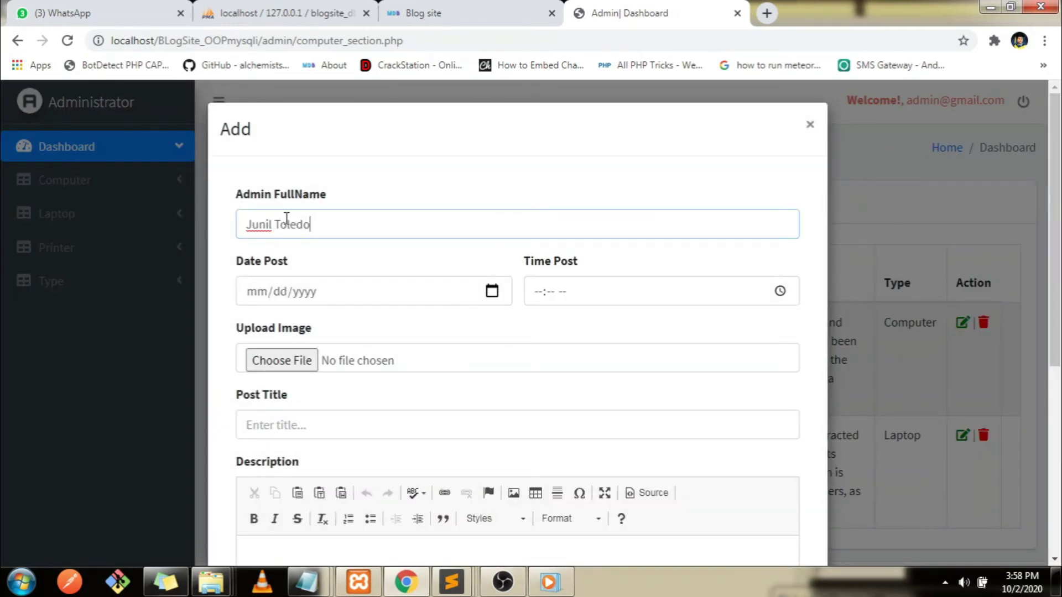
left_click(492, 291)
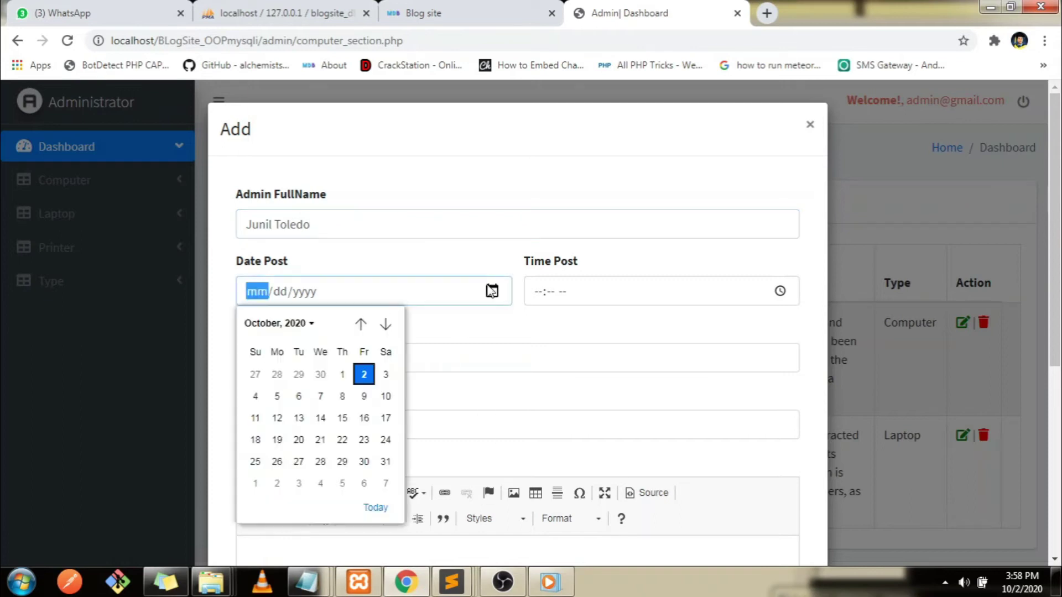
left_click(301, 418)
left_click(780, 291)
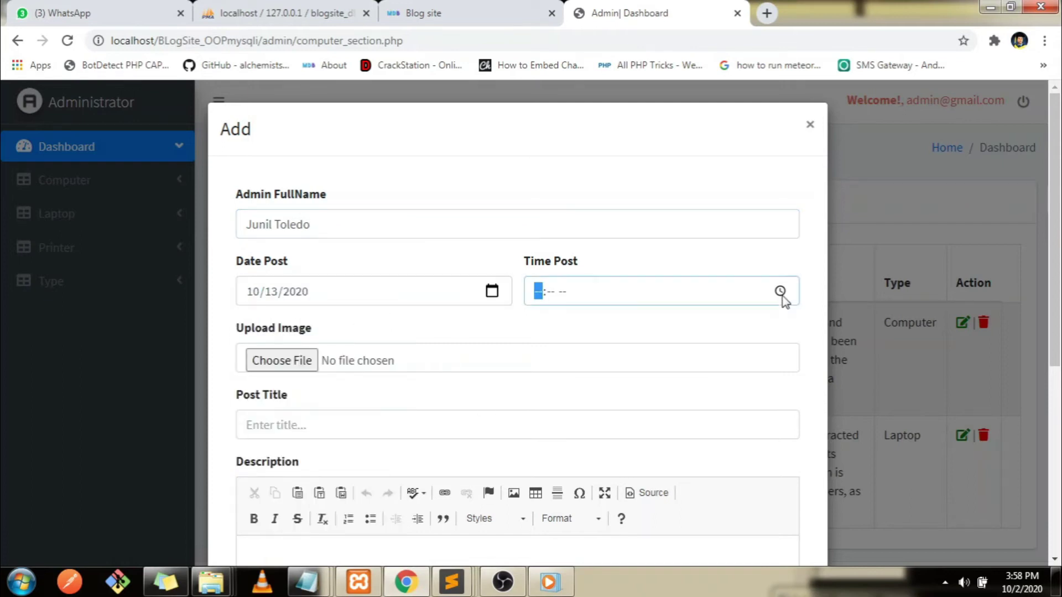
left_click(590, 409)
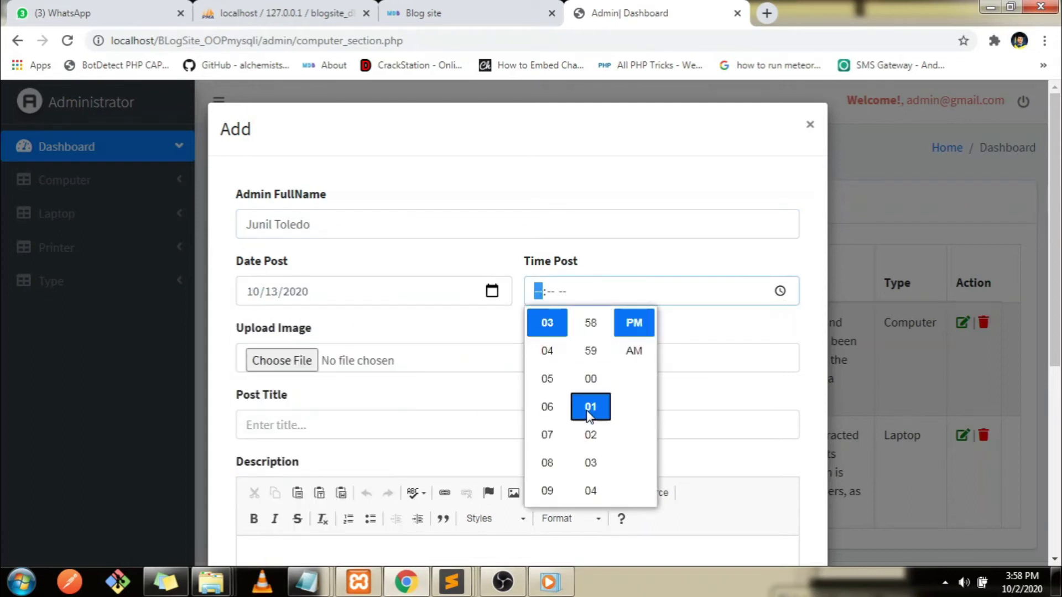
Attach printer-159612_640.png and enter the title 'Very Lower Price Printer'
left_click(267, 368)
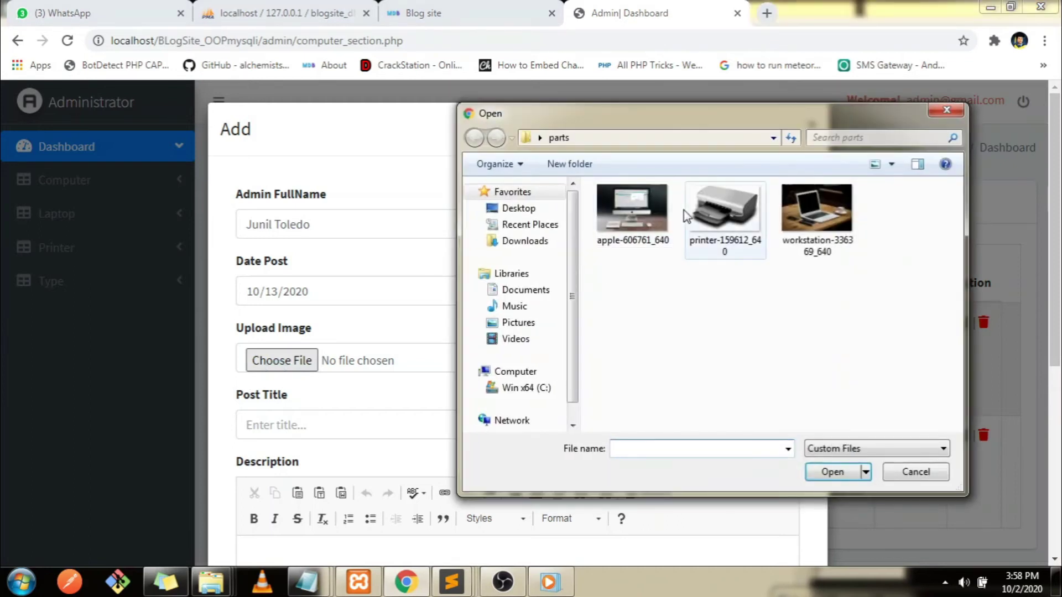
left_click(694, 232)
double_click(694, 231)
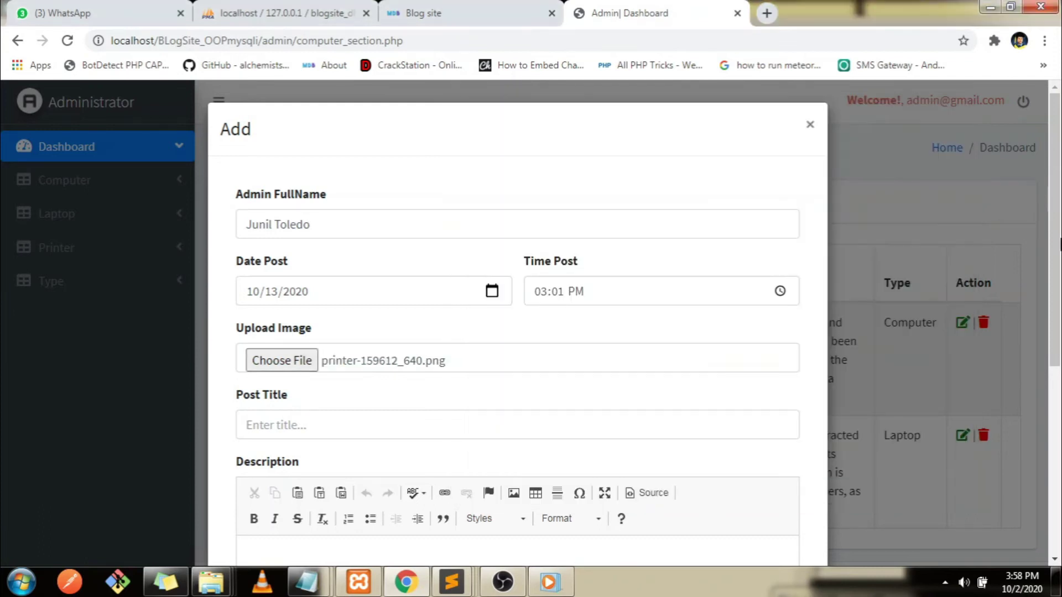
scroll(448, 294, "down", 2)
left_click(336, 301)
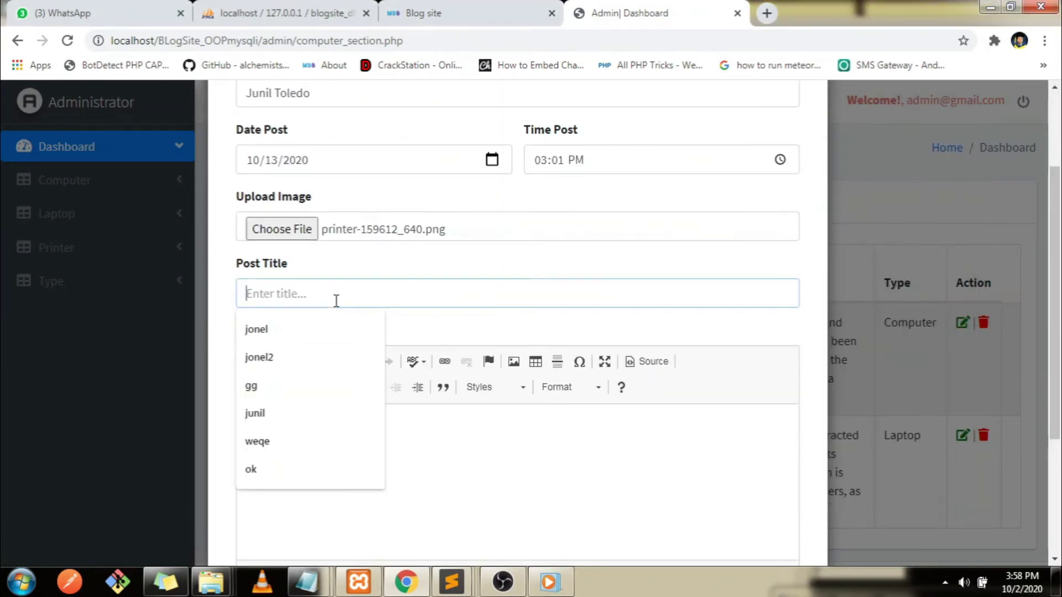
type("Very Lower Price Printer")
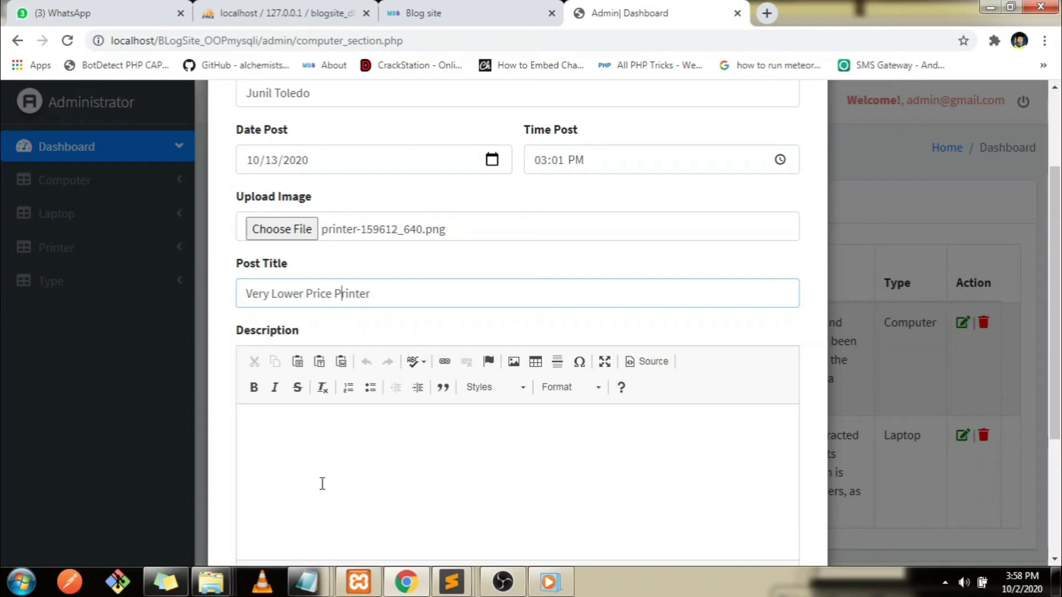
Copy the 'Contrary to popular belief' paragraph from docu for the post description
mouse_move(306, 582)
left_click(368, 517)
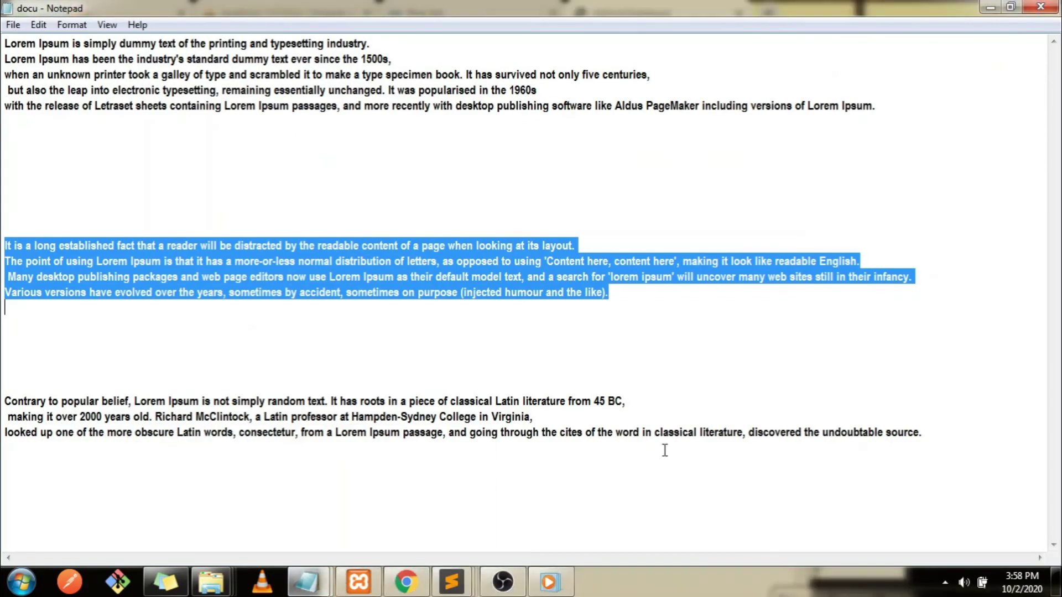
left_click_drag(948, 443, 3, 378)
key("ctrl+c")
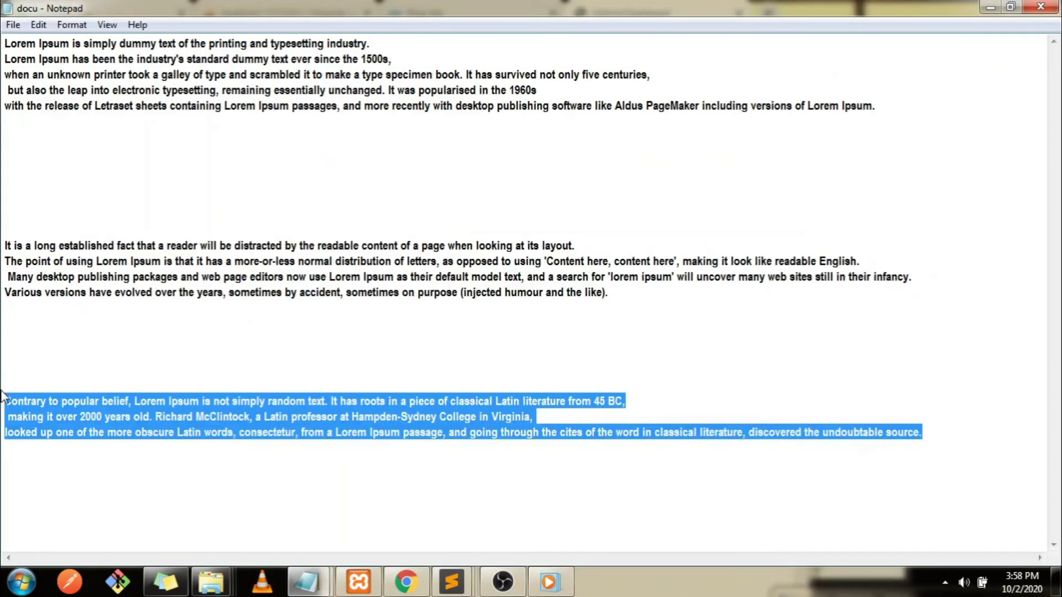
left_click(406, 582)
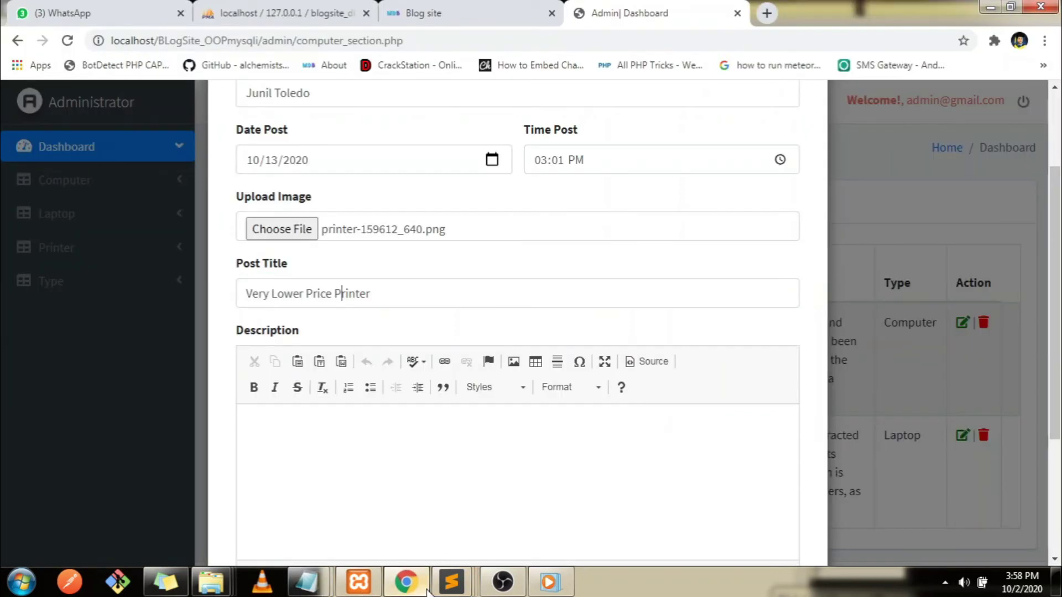
Save the 'Very Lower Price Printer' post with the pasted Lorem Ipsum description and Printer type
key("ctrl+v")
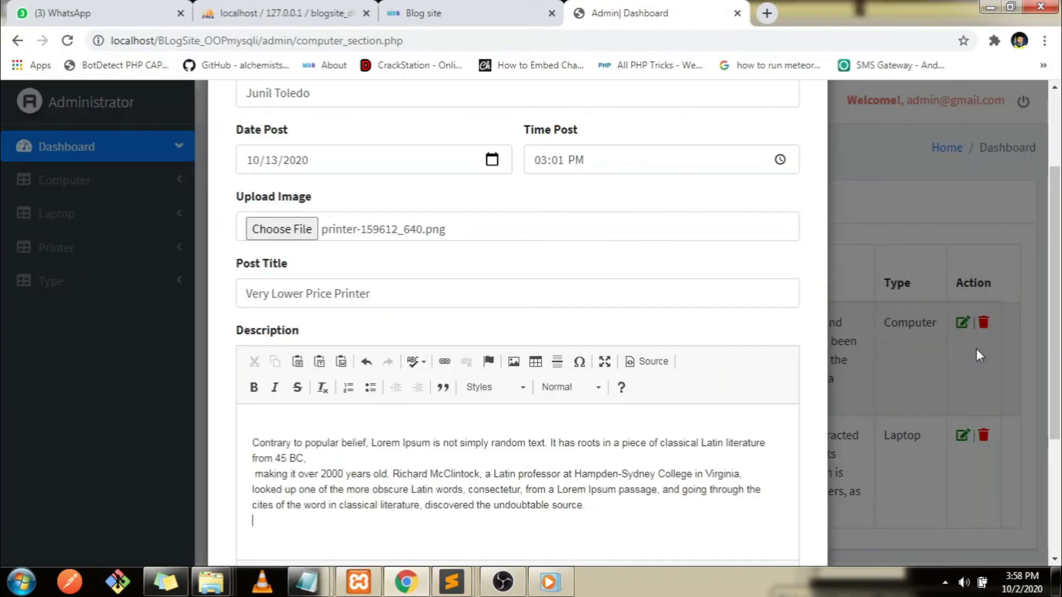
scroll(751, 387, "down", 4)
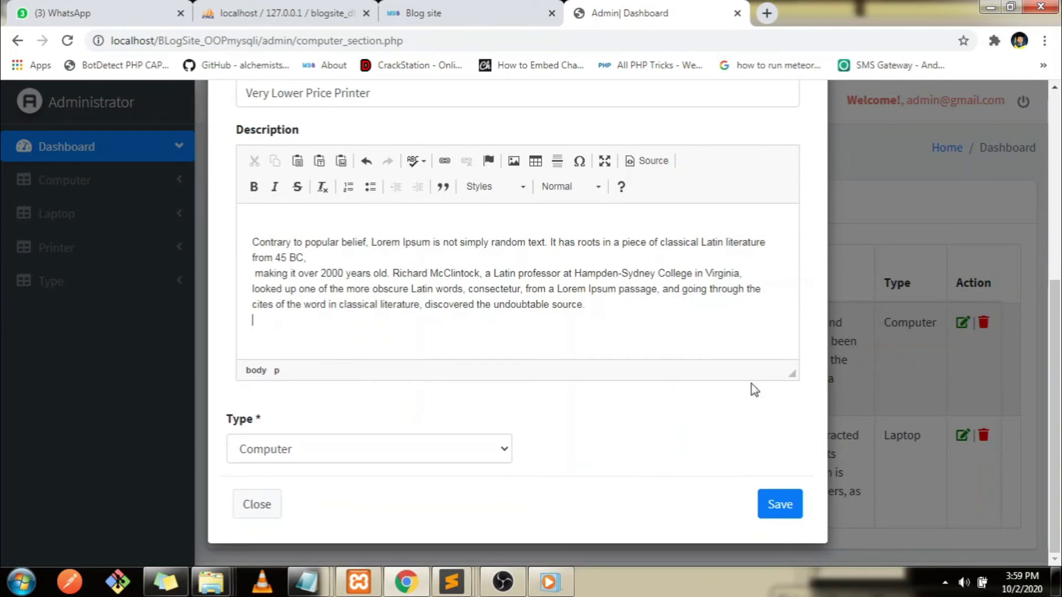
left_click(293, 449)
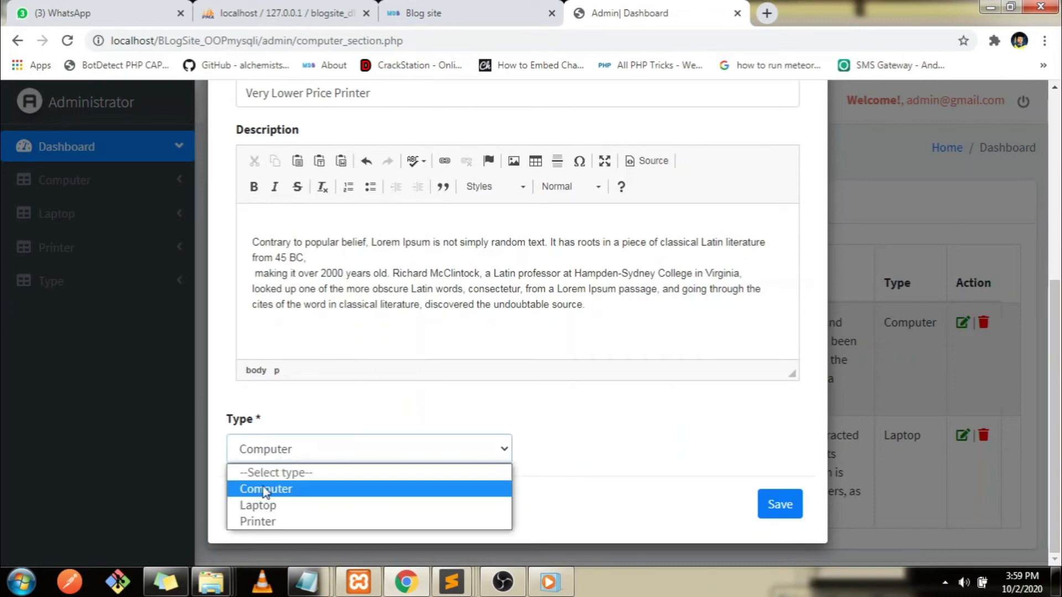
left_click(260, 522)
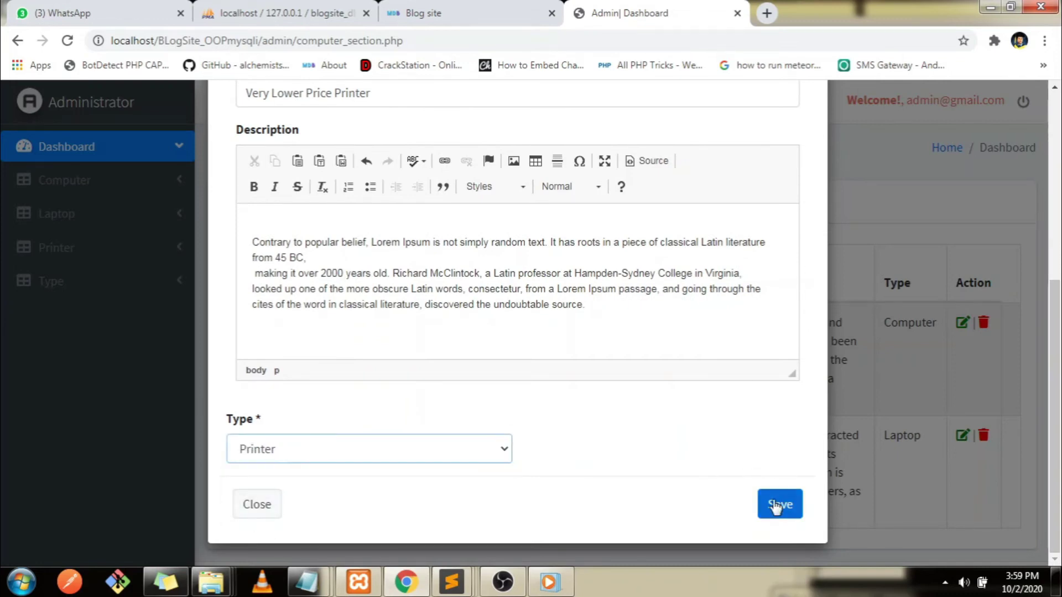
left_click(776, 507)
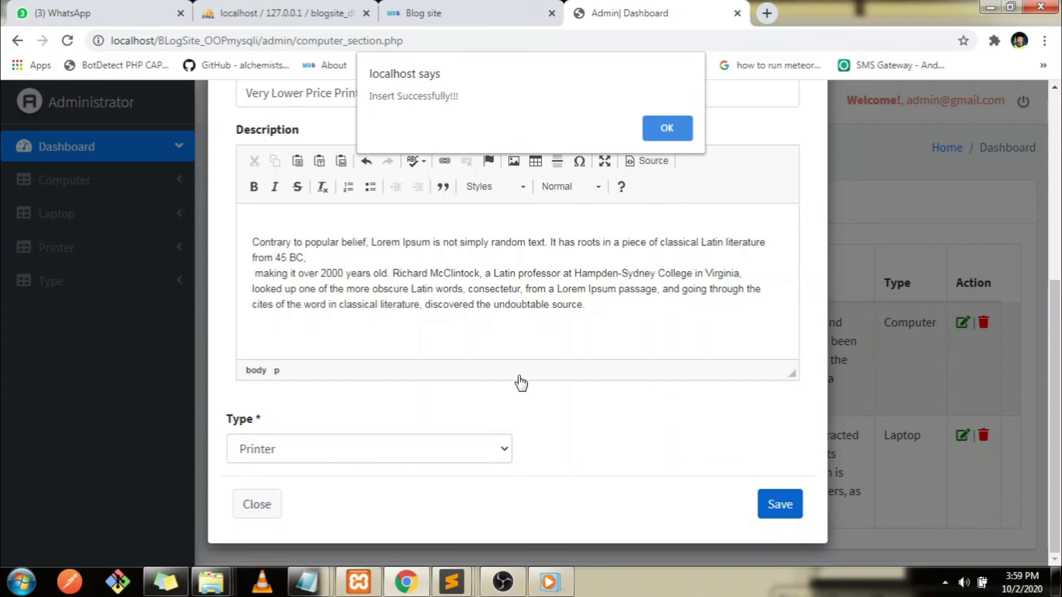
left_click(668, 123)
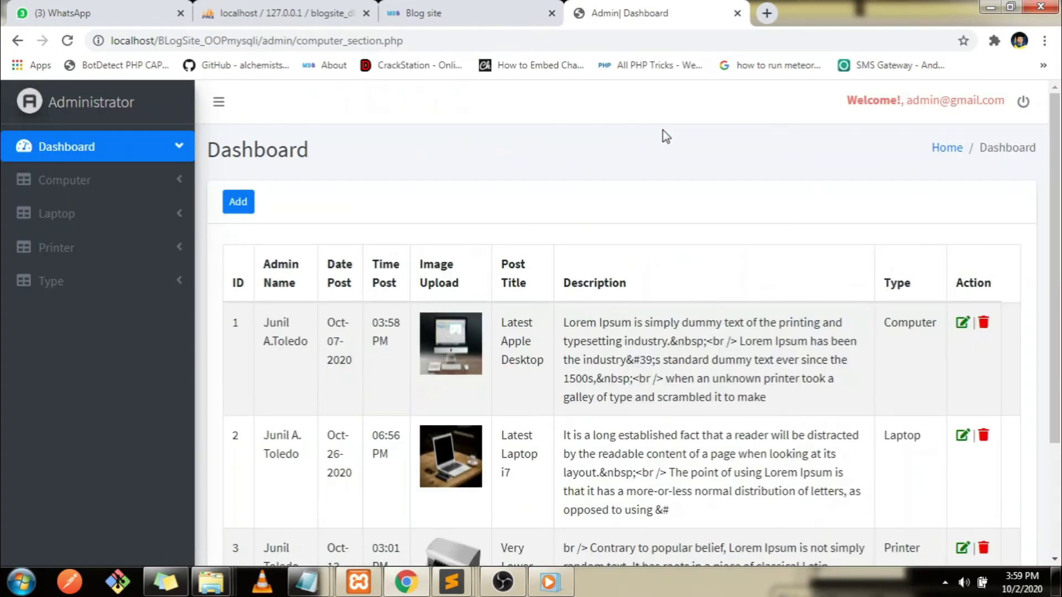
scroll(256, 370, "down", 3)
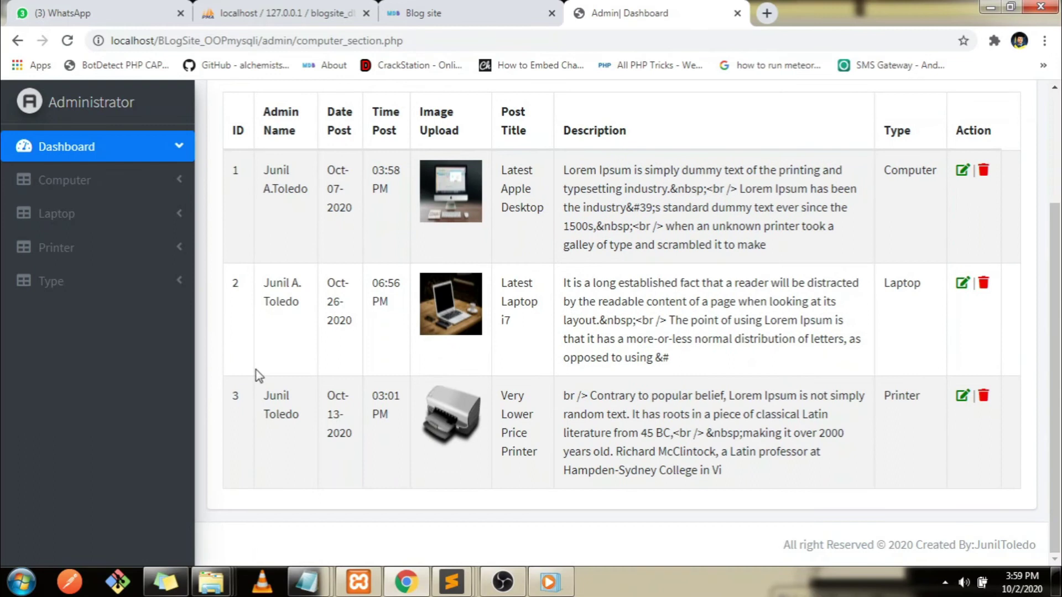
Reload the user blog and browse its home page to confirm the new printer post
left_click(464, 12)
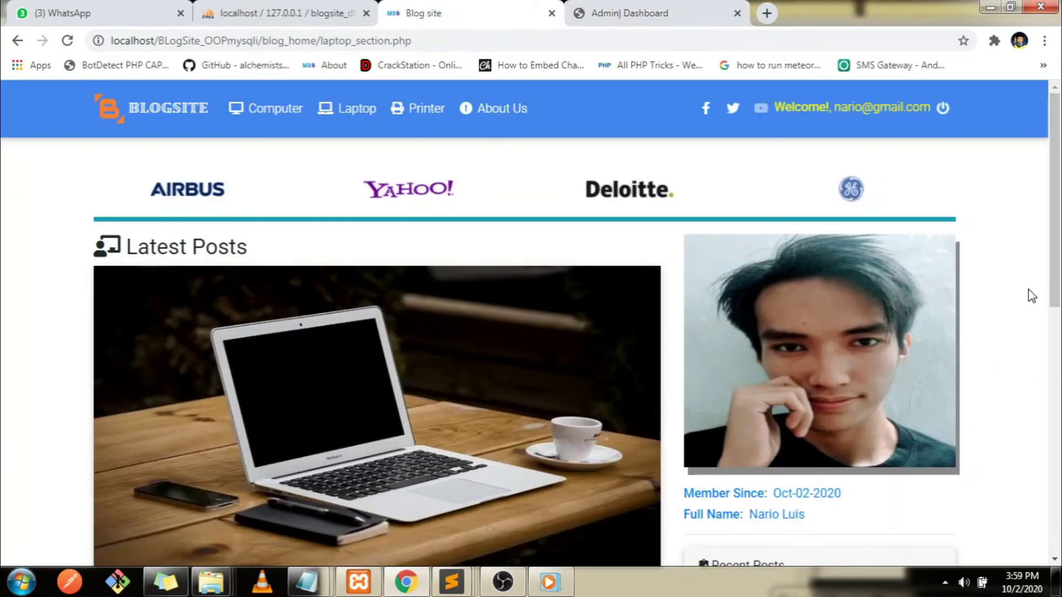
left_click_drag(1061, 202, 1061, 349)
left_click(335, 41)
key("Return")
left_click_drag(1060, 330, 1061, 53)
left_click(160, 115)
left_click_drag(1060, 147, 1061, 423)
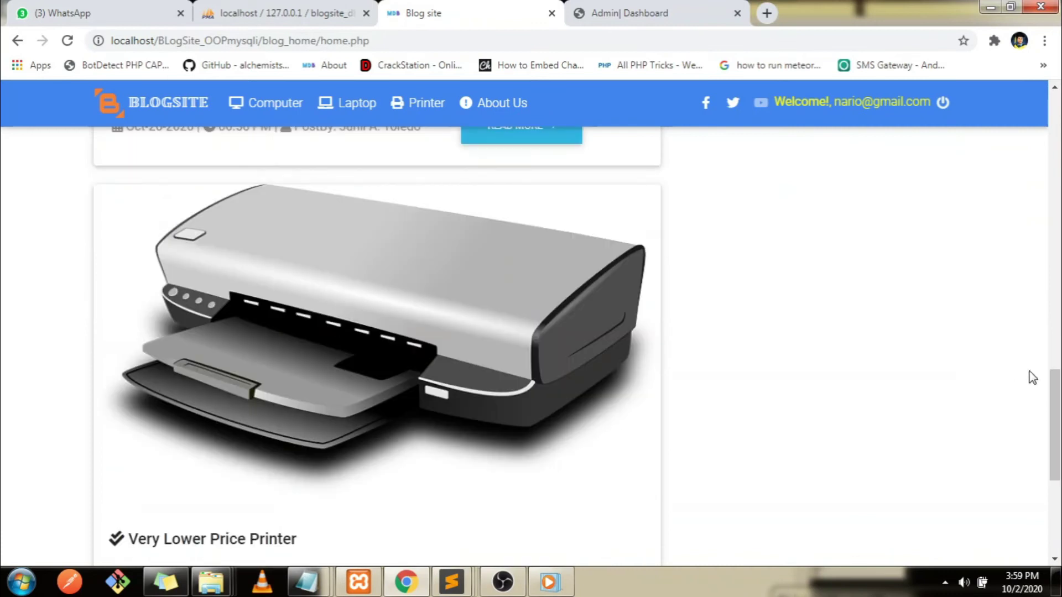
left_click_drag(1055, 387, 1060, 132)
scroll(785, 168, "up", 2)
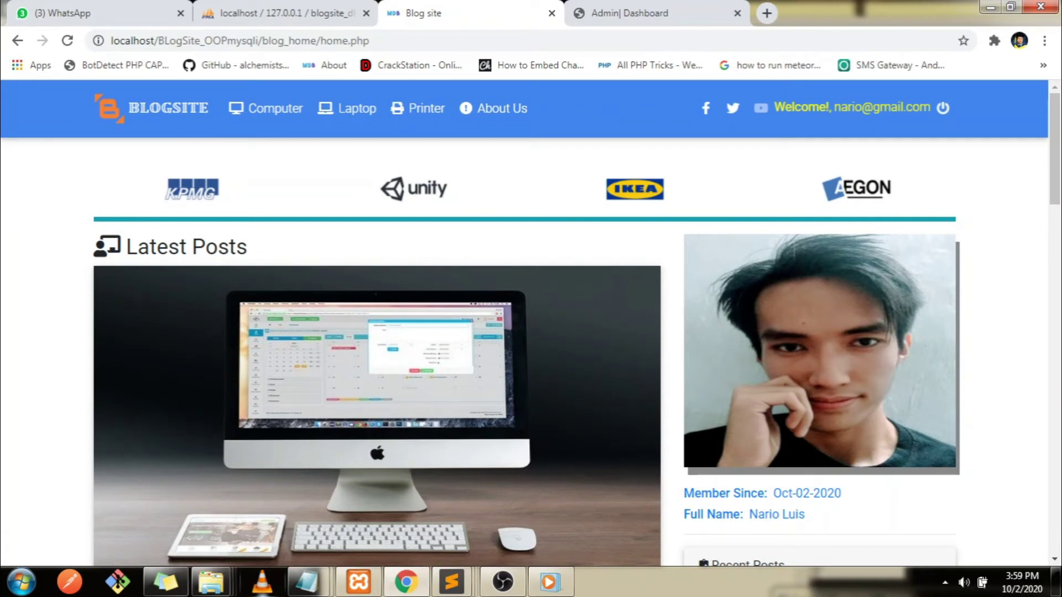
View the blog's Printer section, then open the full Latest Apple Desktop post
left_click(419, 111)
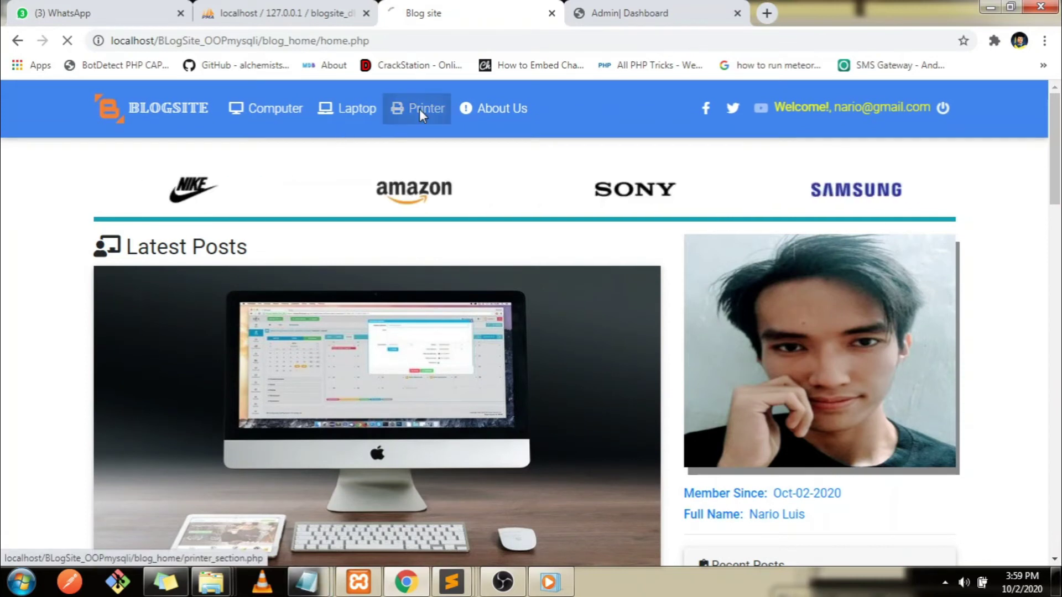
left_click_drag(1060, 208, 1060, 323)
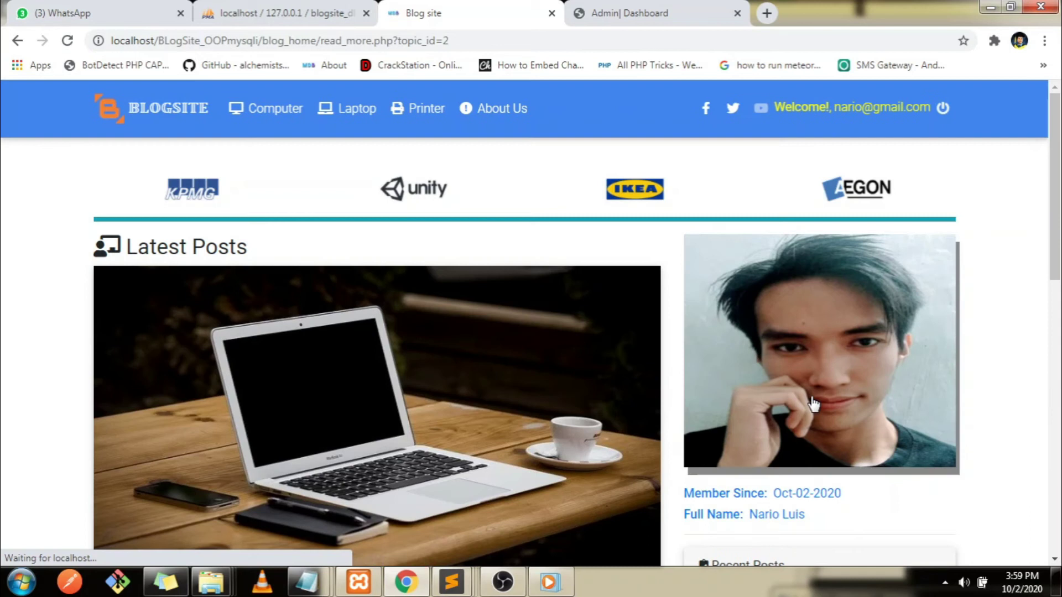
left_click_drag(1056, 237, 1059, 387)
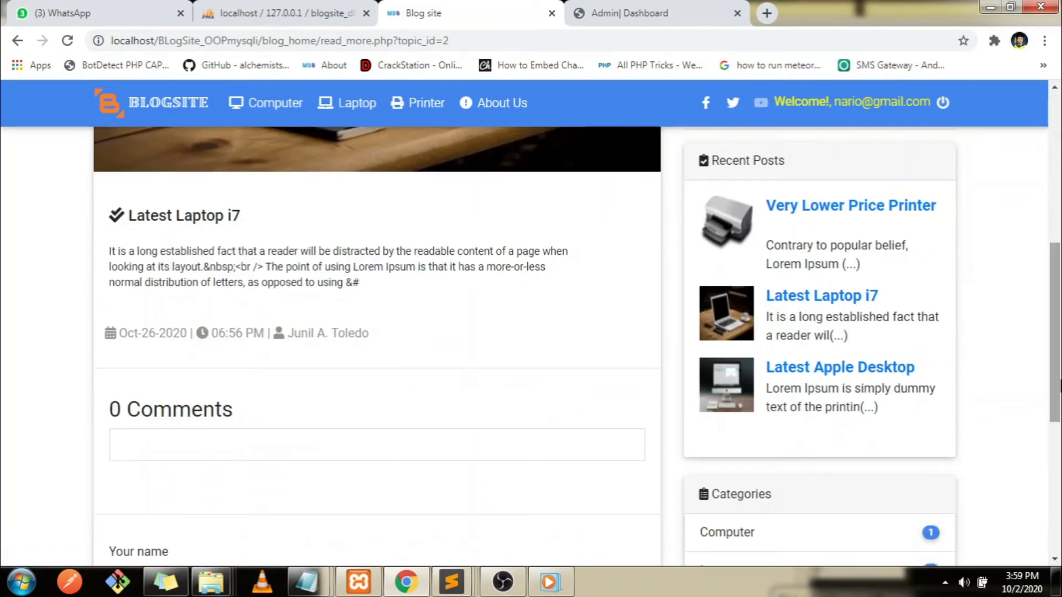
left_click(836, 379)
left_click_drag(1057, 139, 1059, 343)
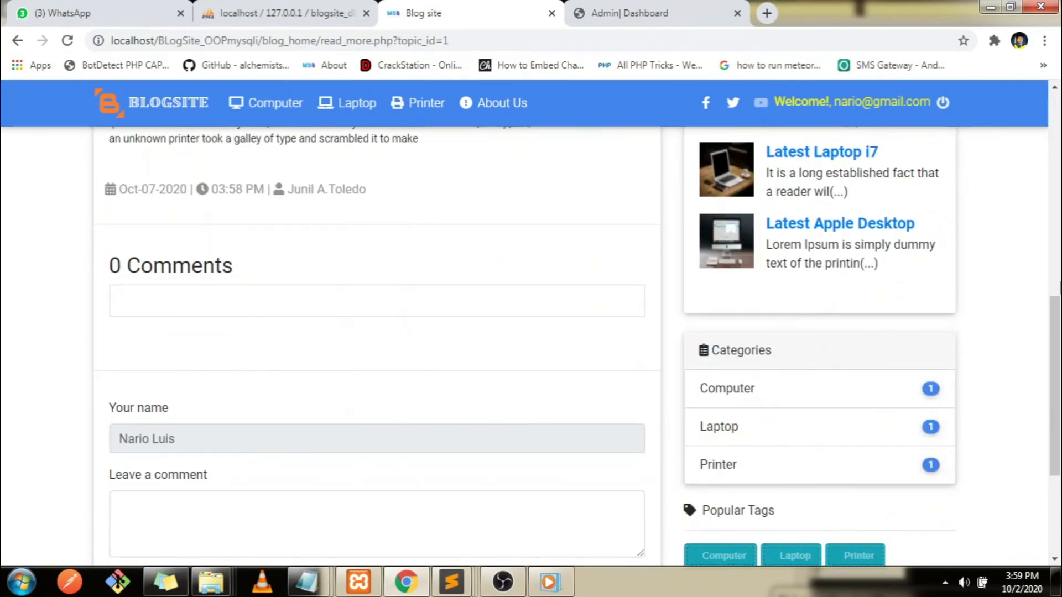
scroll(906, 226, "down", 2)
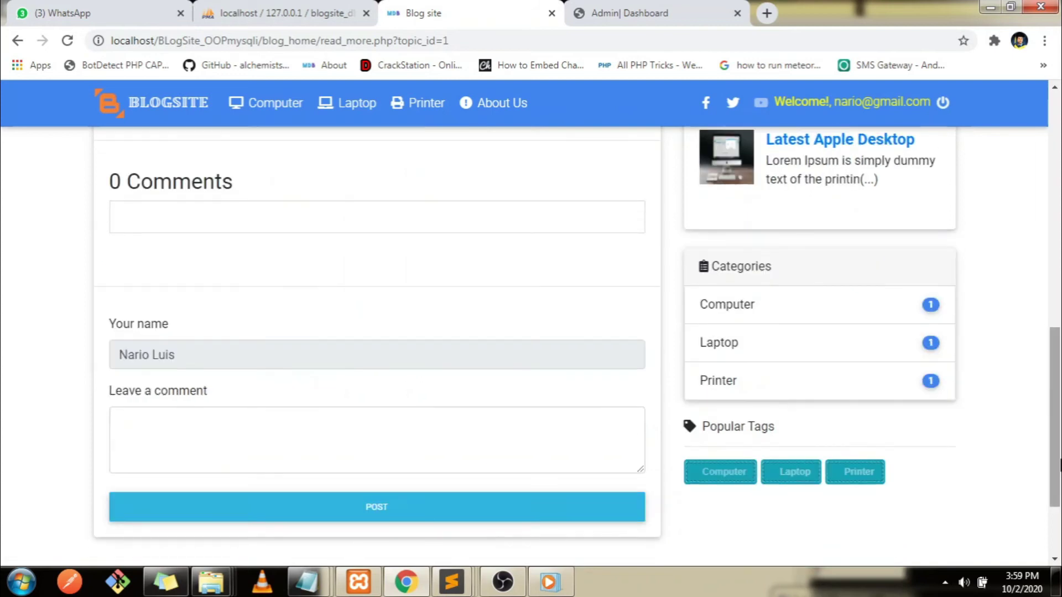
left_click_drag(1058, 459, 1058, 224)
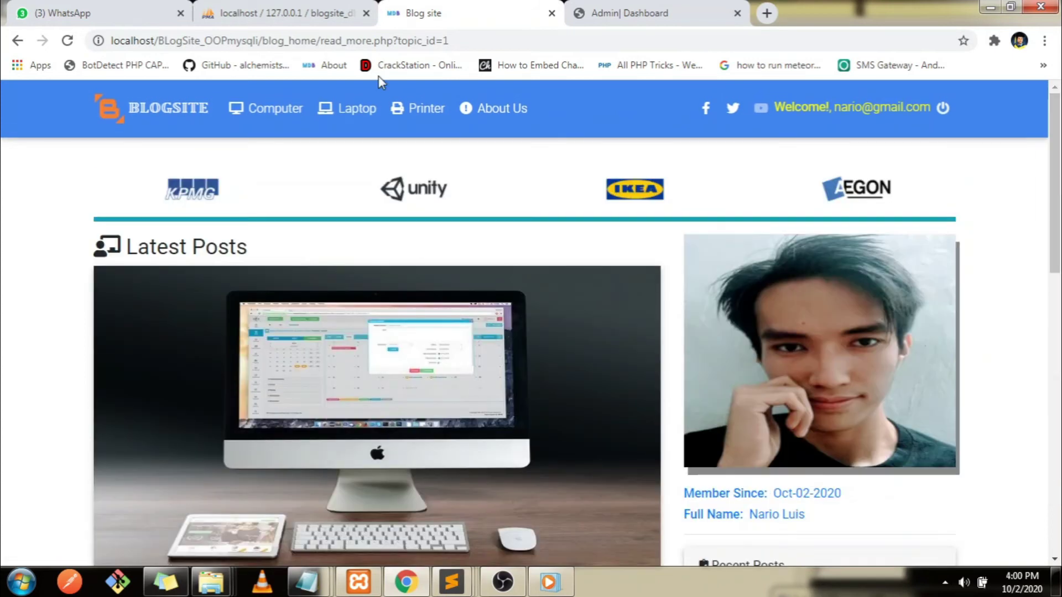
Type the new notes line 'now lets comment using user account login' in Notepad
mouse_move(297, 587)
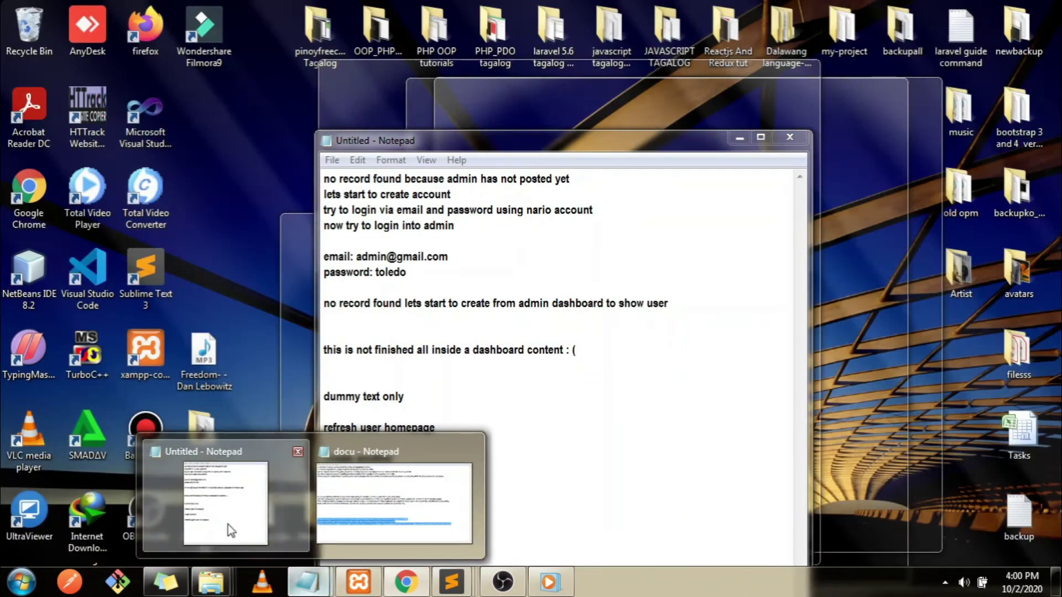
left_click(227, 525)
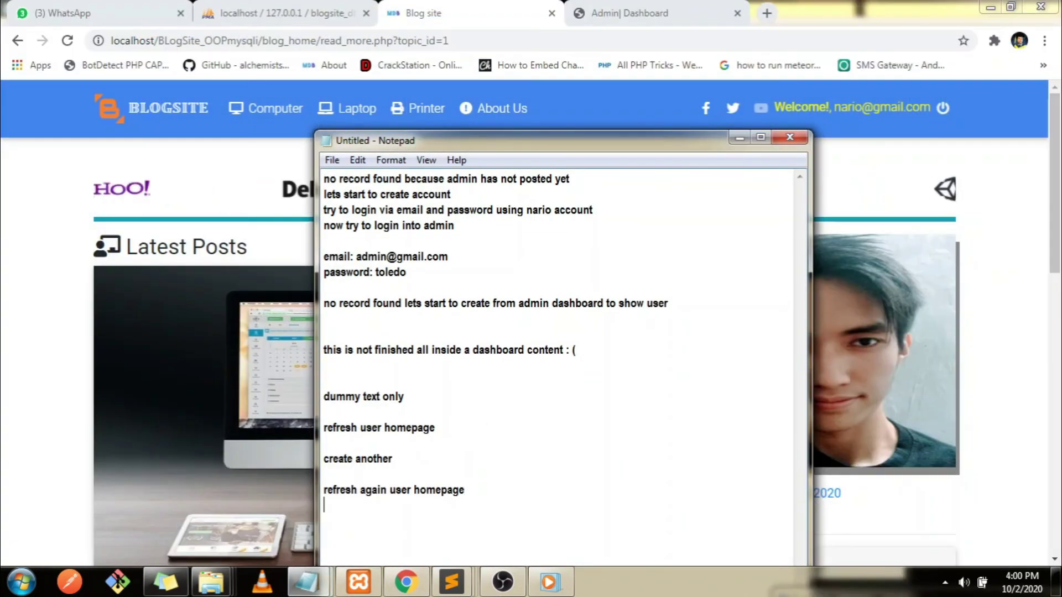
key("Return")
type("now k")
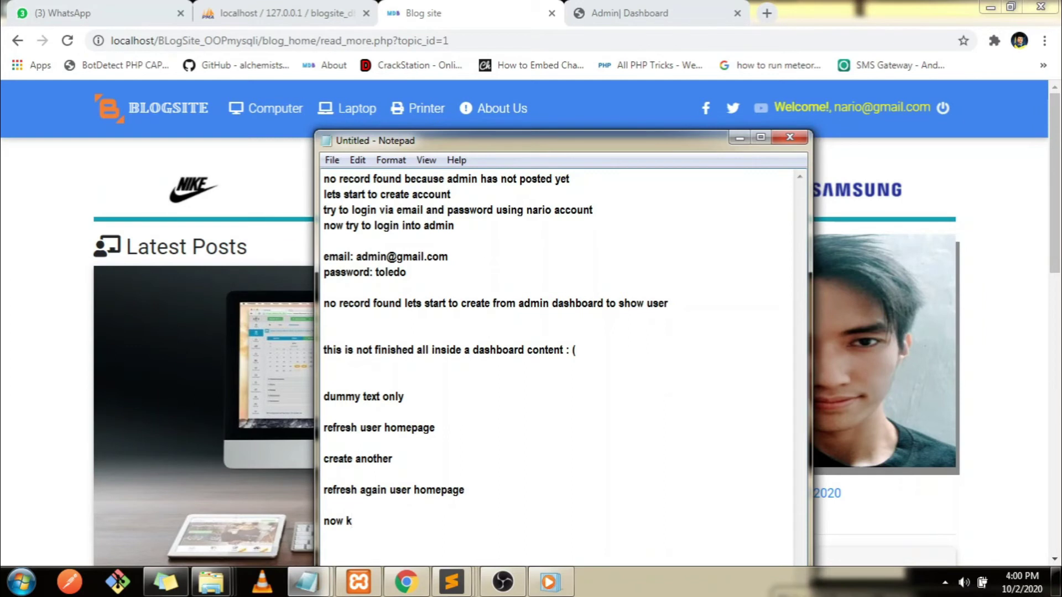
key("BackSpace")
type("le")
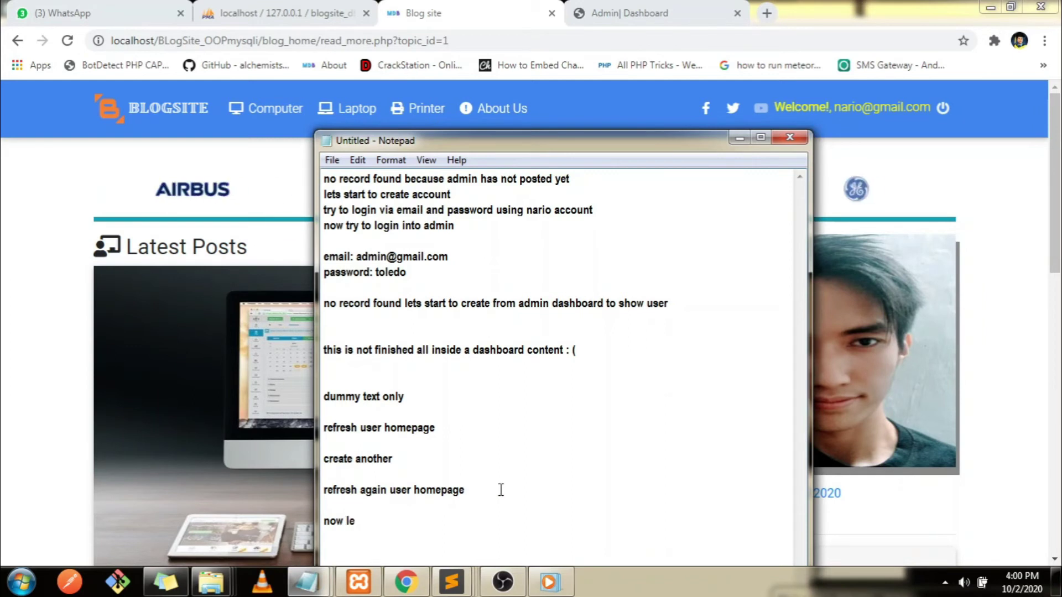
type("ts comment")
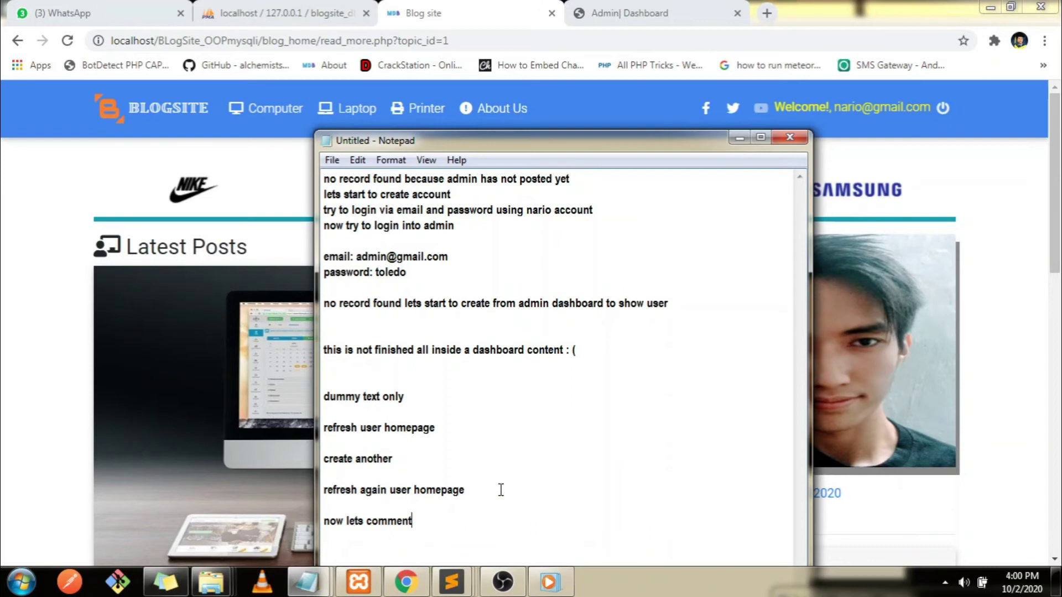
left_click(278, 420)
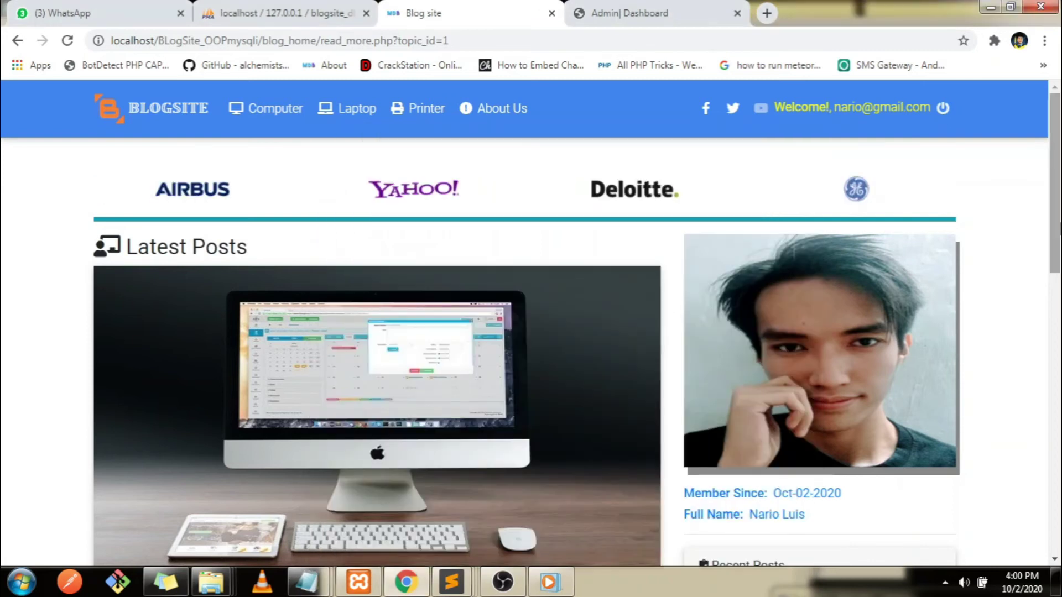
scroll(279, 419, "down", 3)
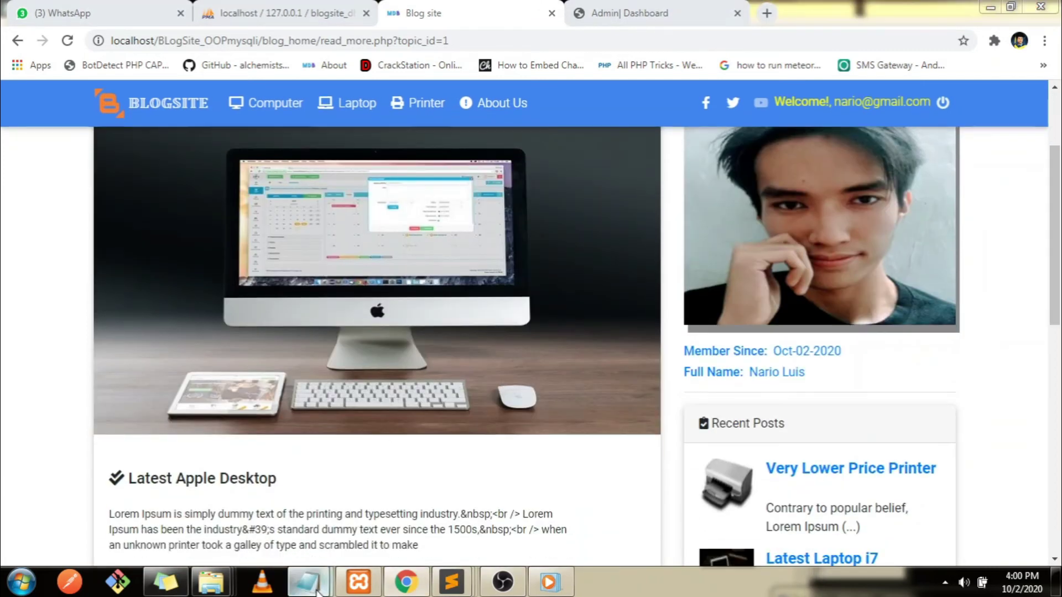
mouse_move(307, 580)
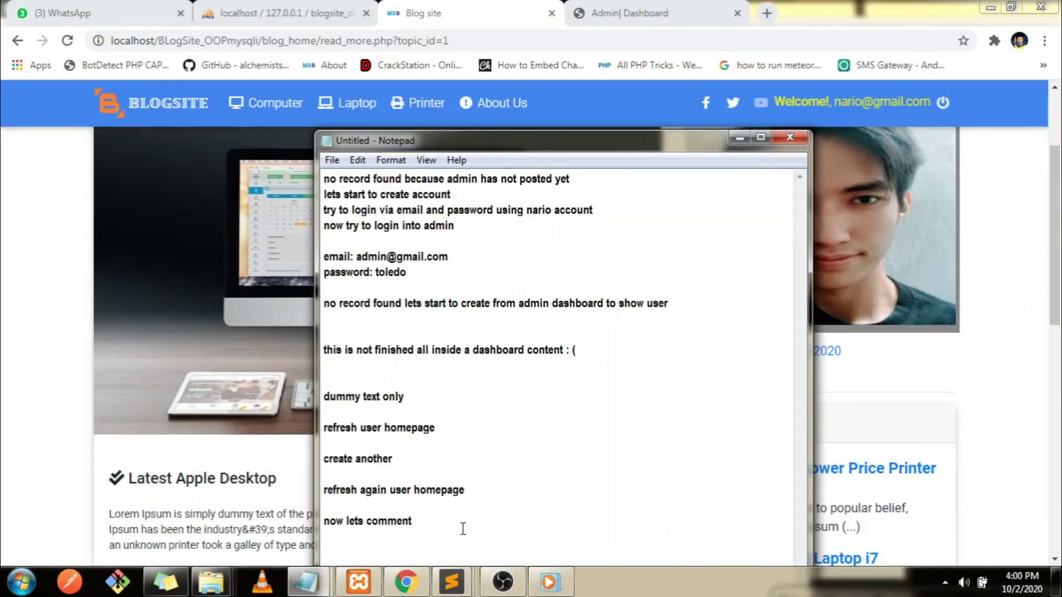
type("sing user accoun")
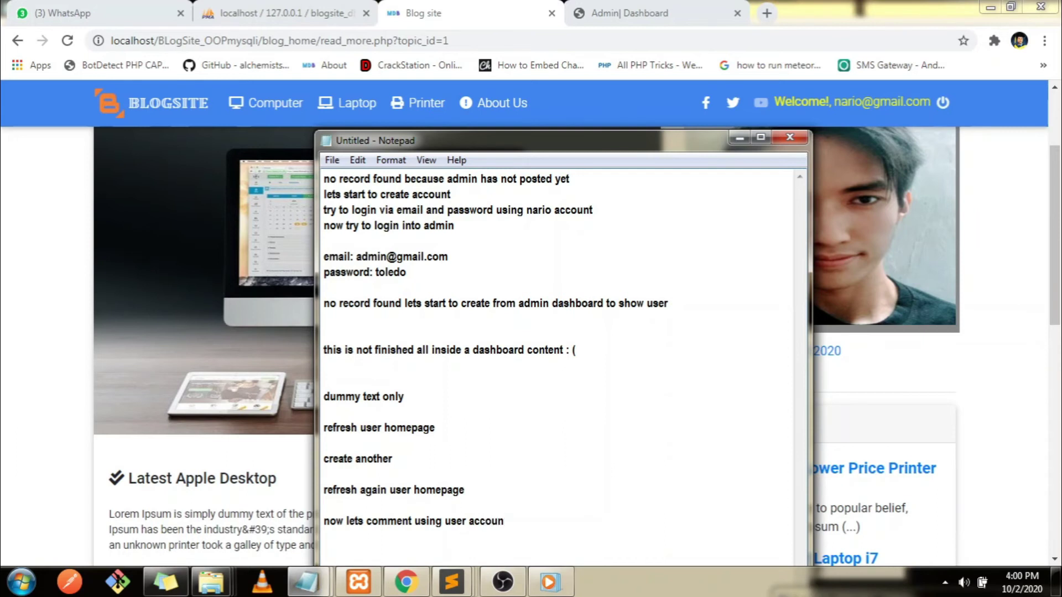
type("t logi")
Post the comment 'wow very nice apple desktop' from the Leave a comment box
left_click(740, 137)
left_click_drag(1061, 207, 1061, 375)
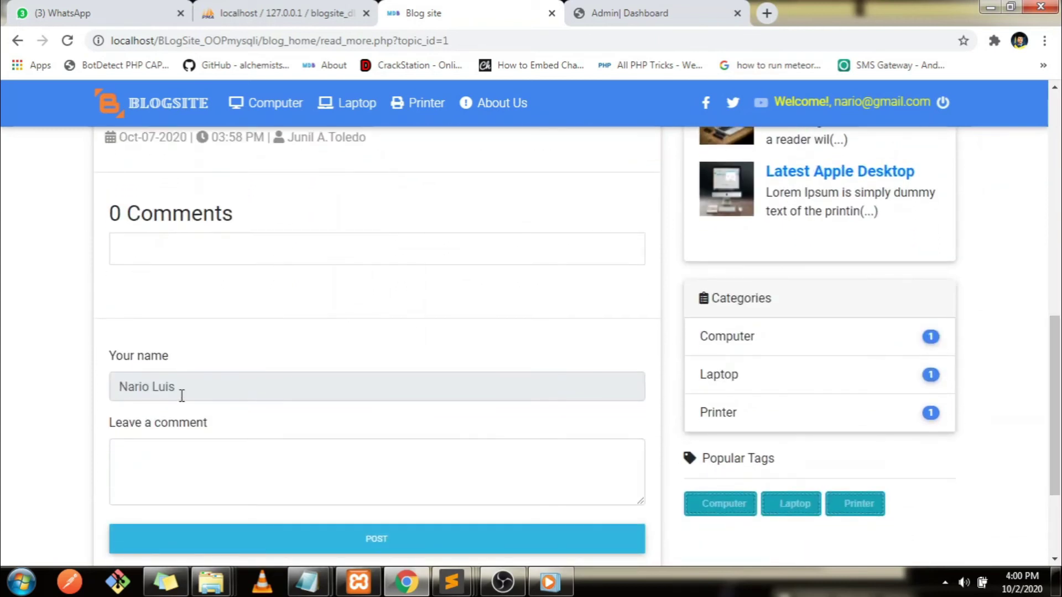
left_click_drag(181, 396, 114, 386)
left_click_drag(1054, 391, 1060, 307)
left_click_drag(809, 243, 748, 246)
left_click_drag(1054, 284, 1054, 410)
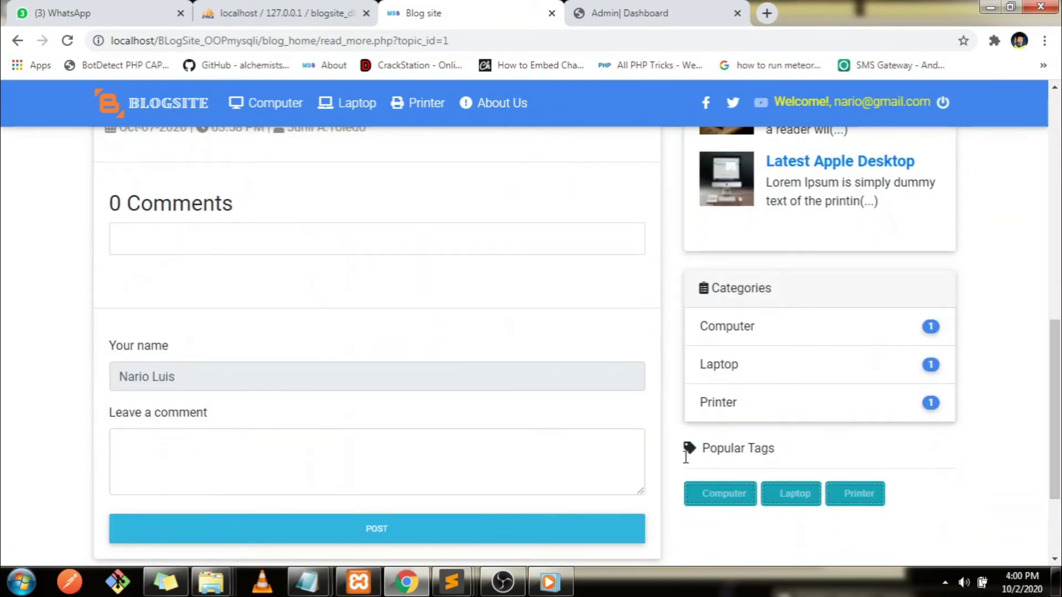
left_click(199, 455)
type("wow ")
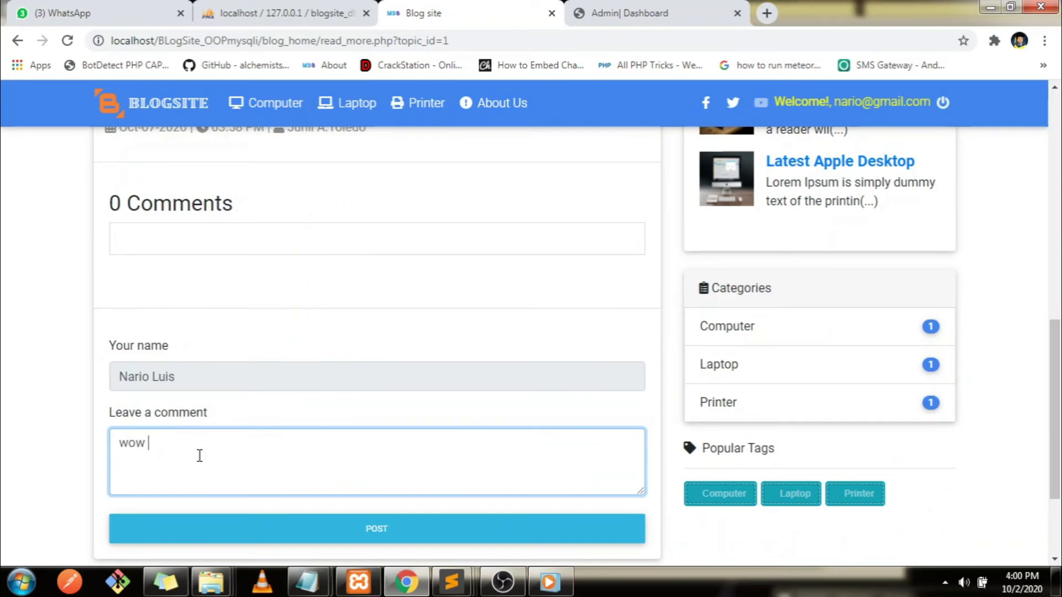
type("very nice")
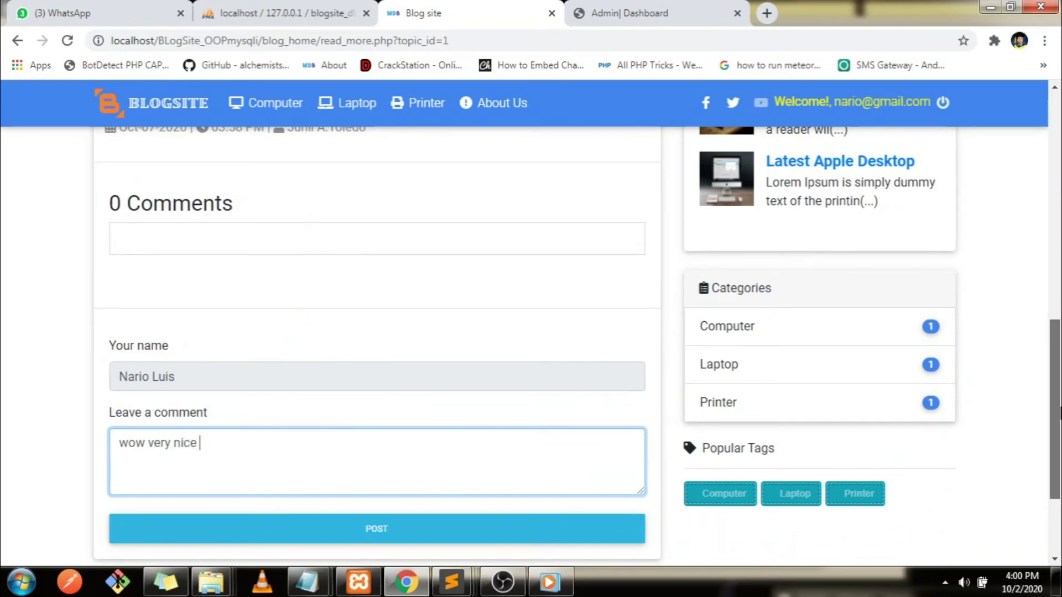
left_click_drag(1055, 404, 1060, 224)
scroll(185, 345, "down", 12)
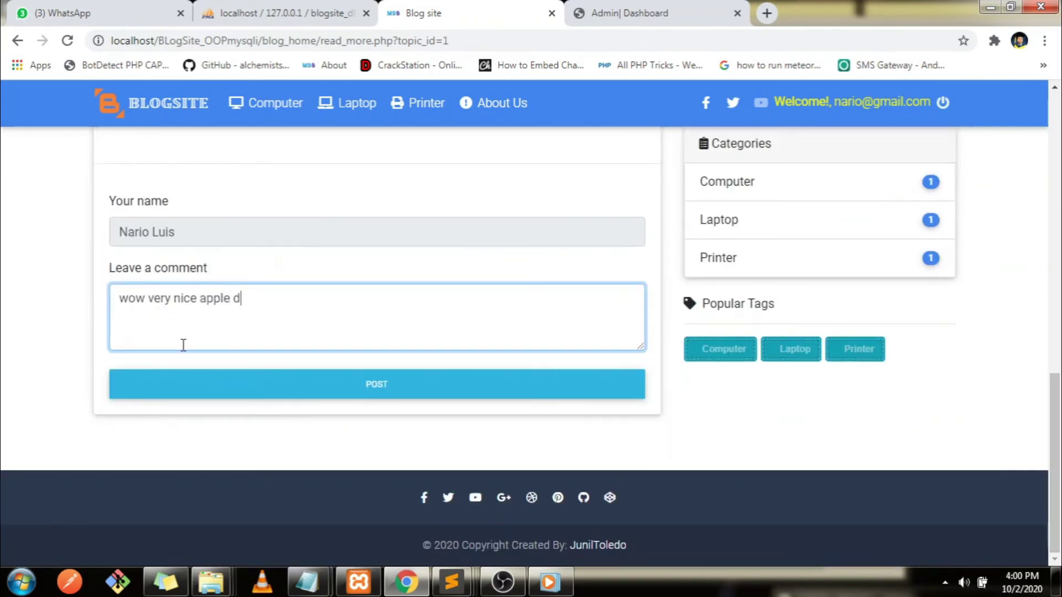
type("apple desktop")
left_click(363, 393)
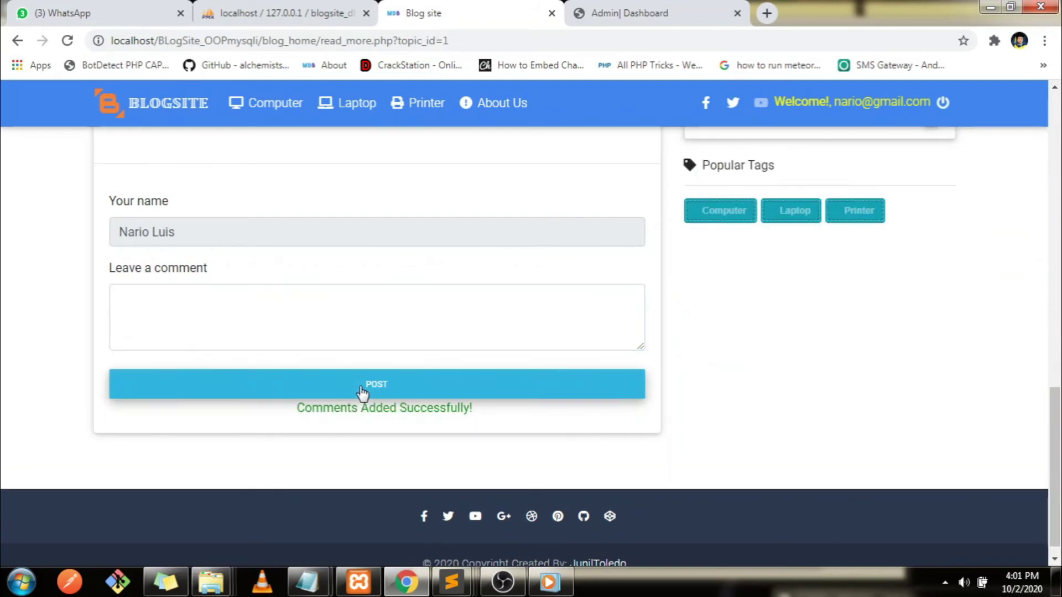
Reload the post page so it shows 1 Comments
scroll(485, 317, "up", 4)
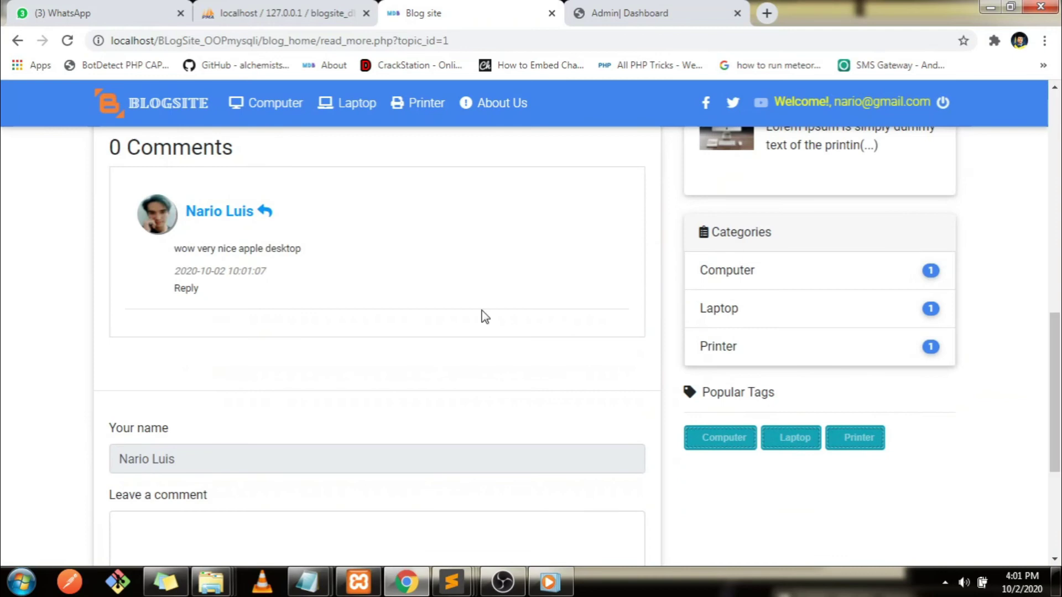
scroll(898, 291, "up", 2)
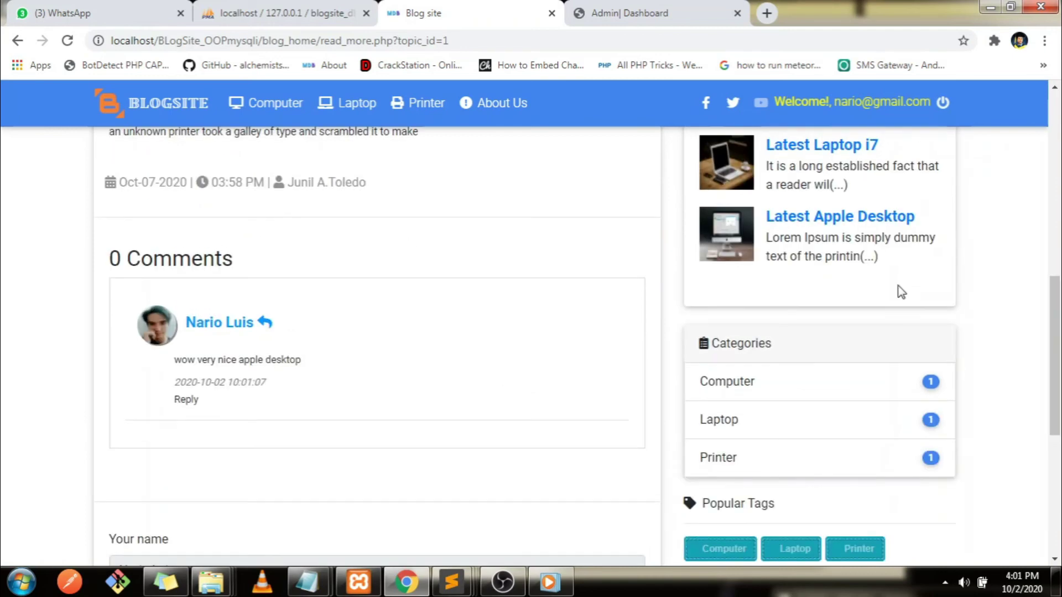
scroll(487, 183, "up", 1)
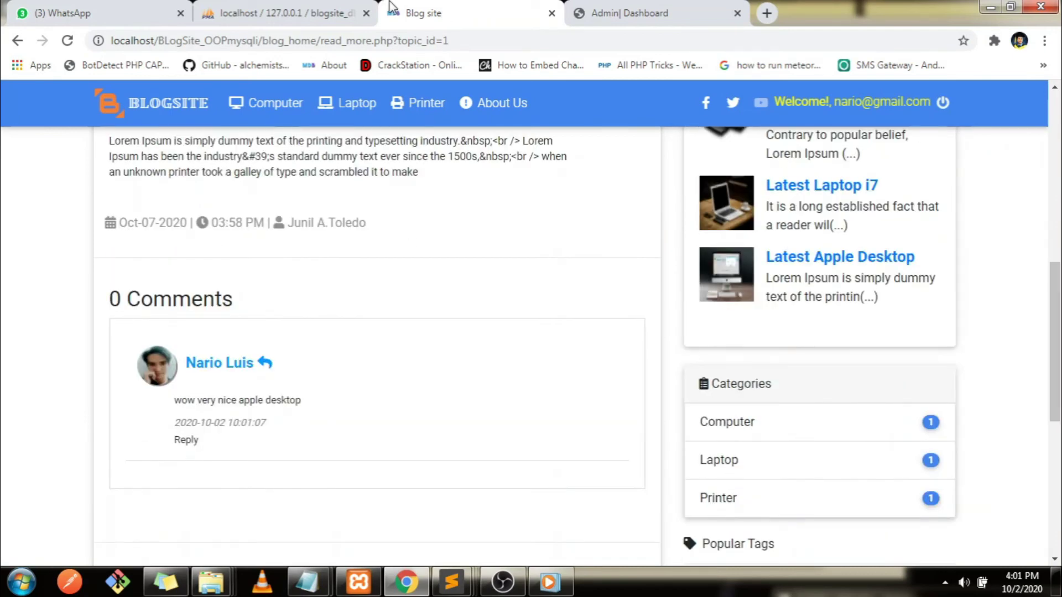
left_click(362, 41)
key("Return")
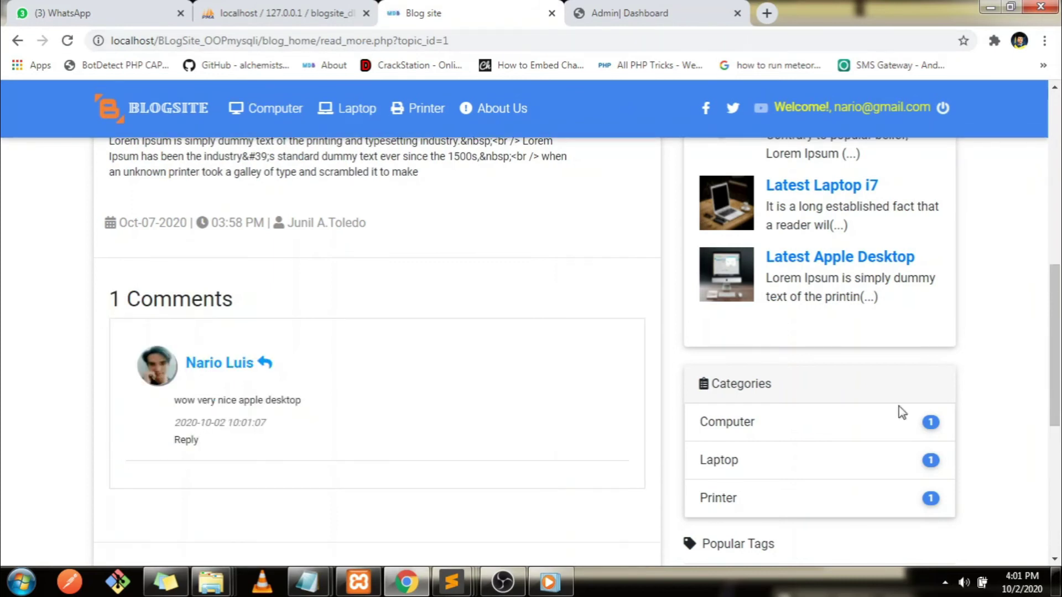
left_click_drag(1054, 332, 1058, 196)
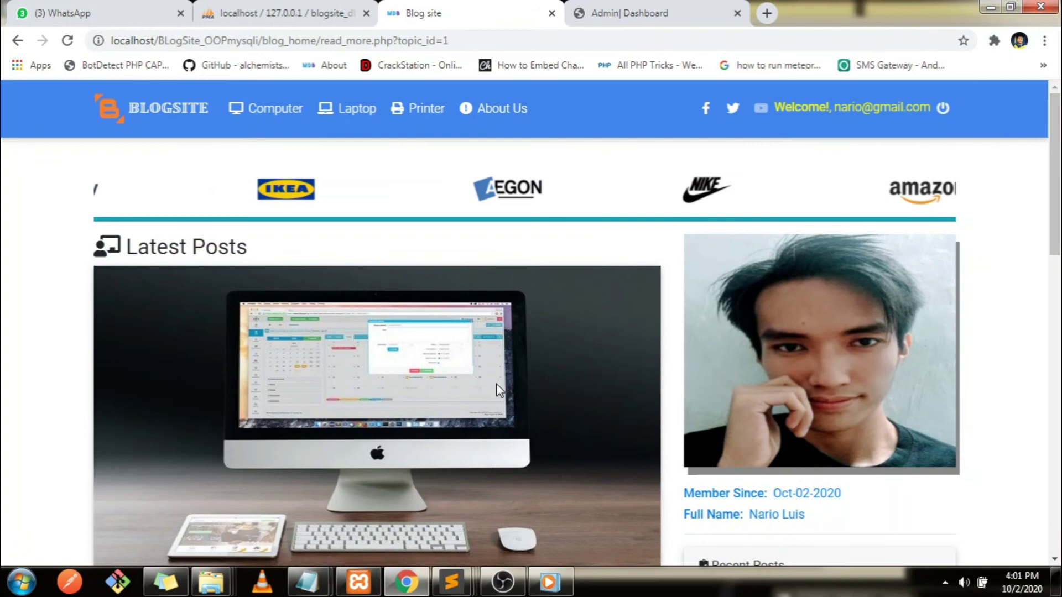
Add a notes line about logging out and making another account to reply to the user's post
mouse_move(292, 586)
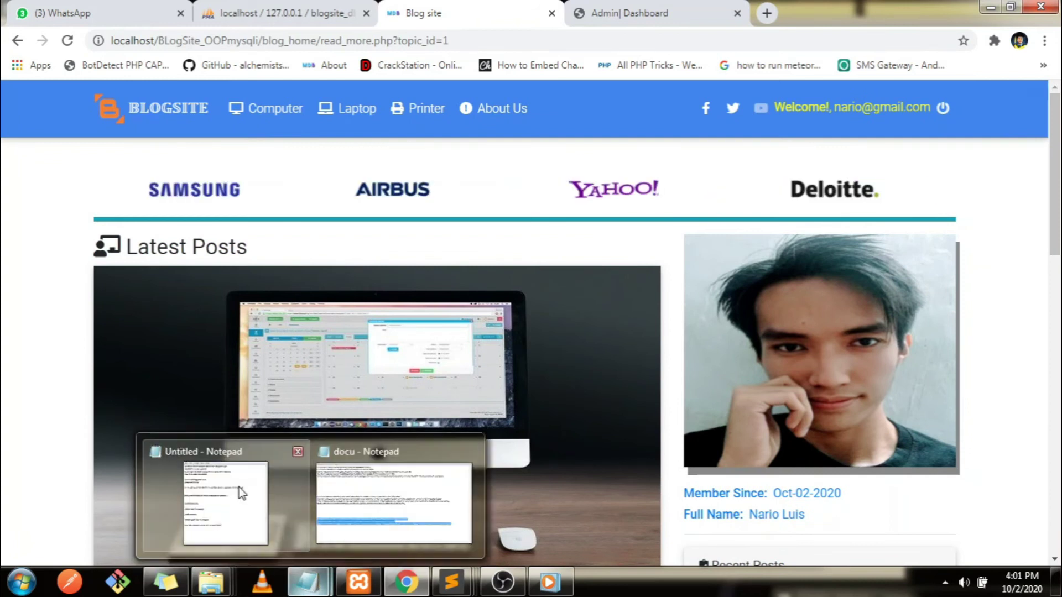
left_click(300, 467)
key("Return")
key("Return")
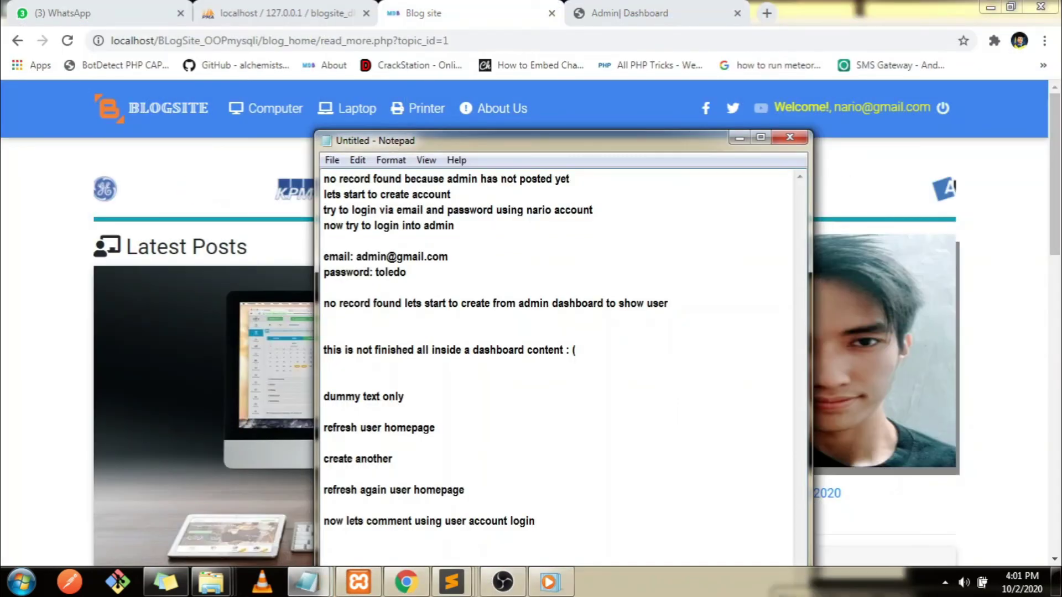
type("logout")
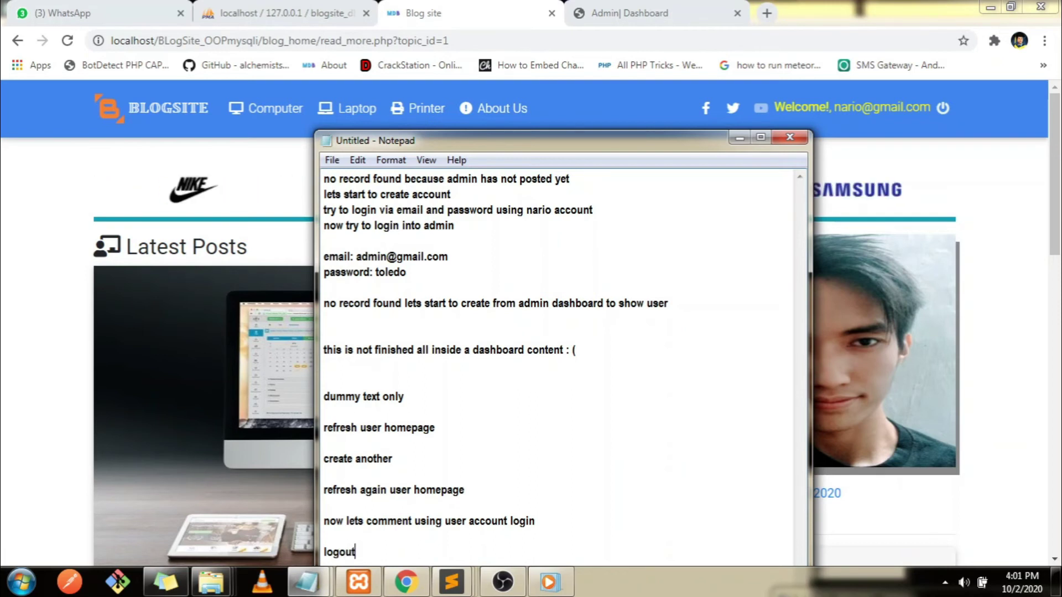
type(" then")
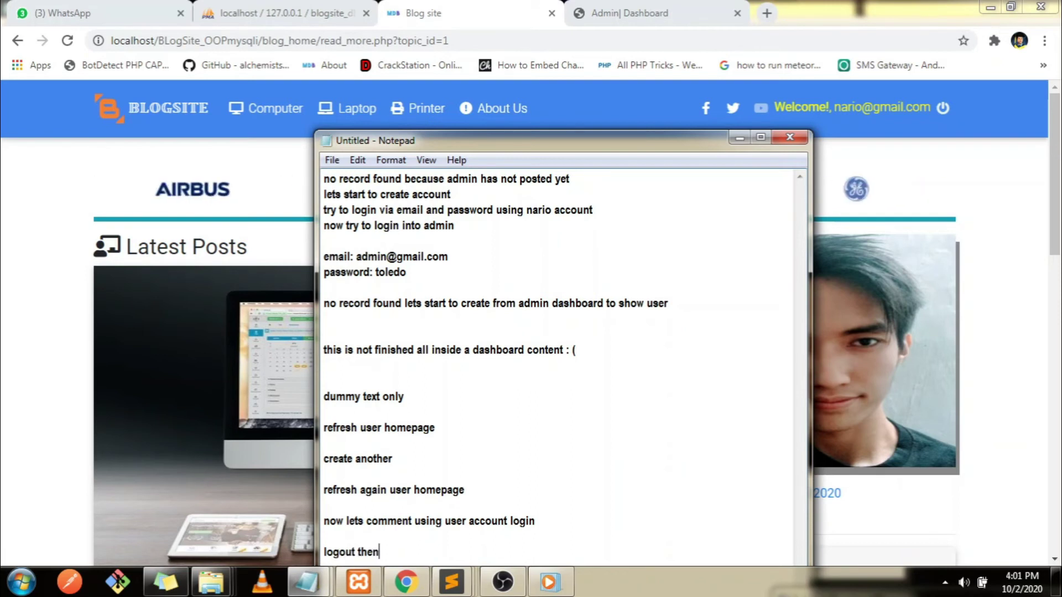
type(" try to make another account to reply nari")
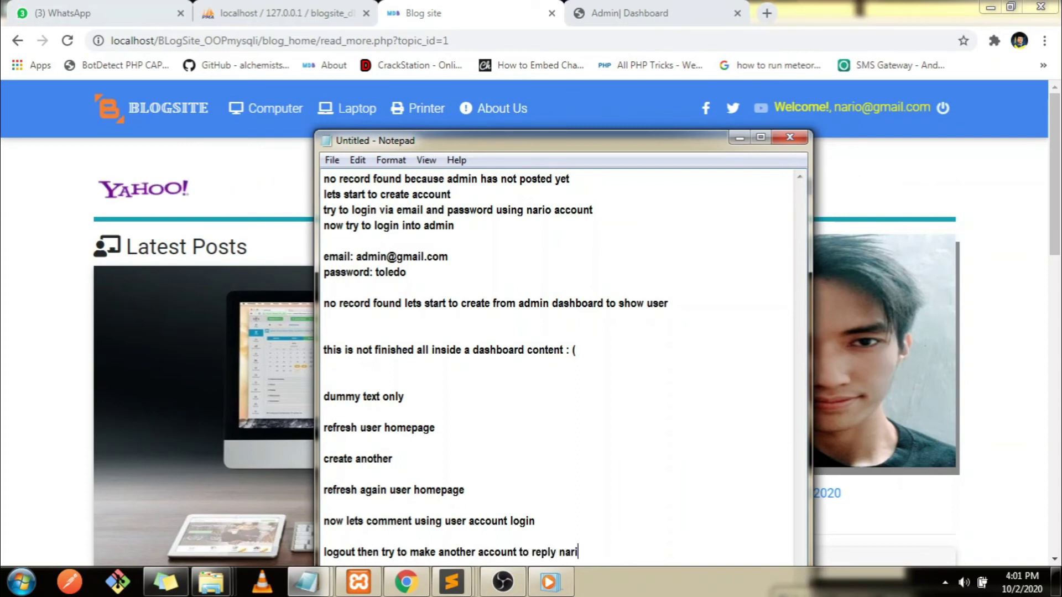
type("o post")
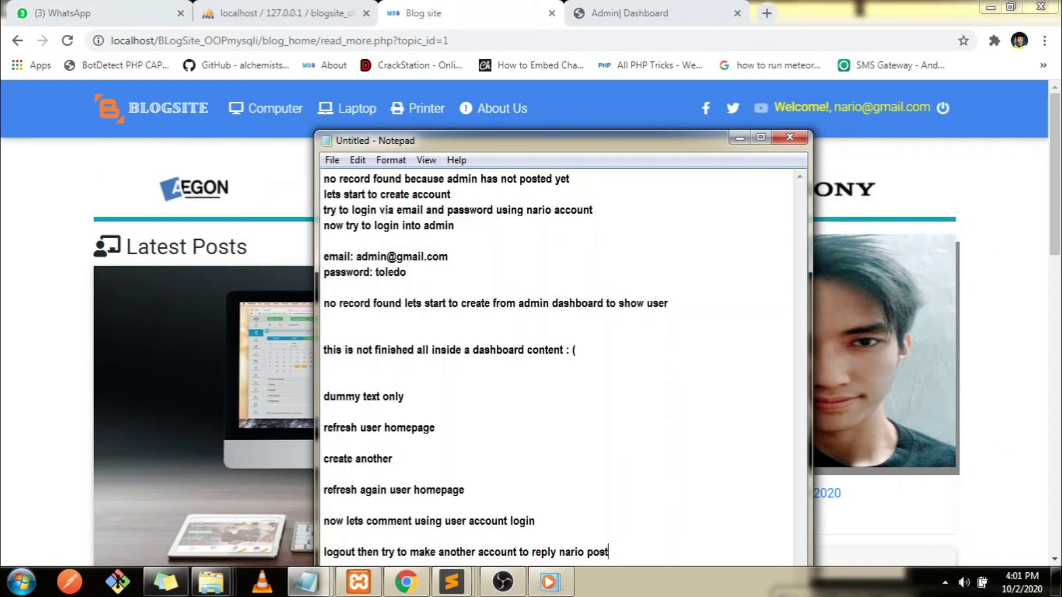
Move the Notepad window aside and log out of the blog user account
left_click(581, 177)
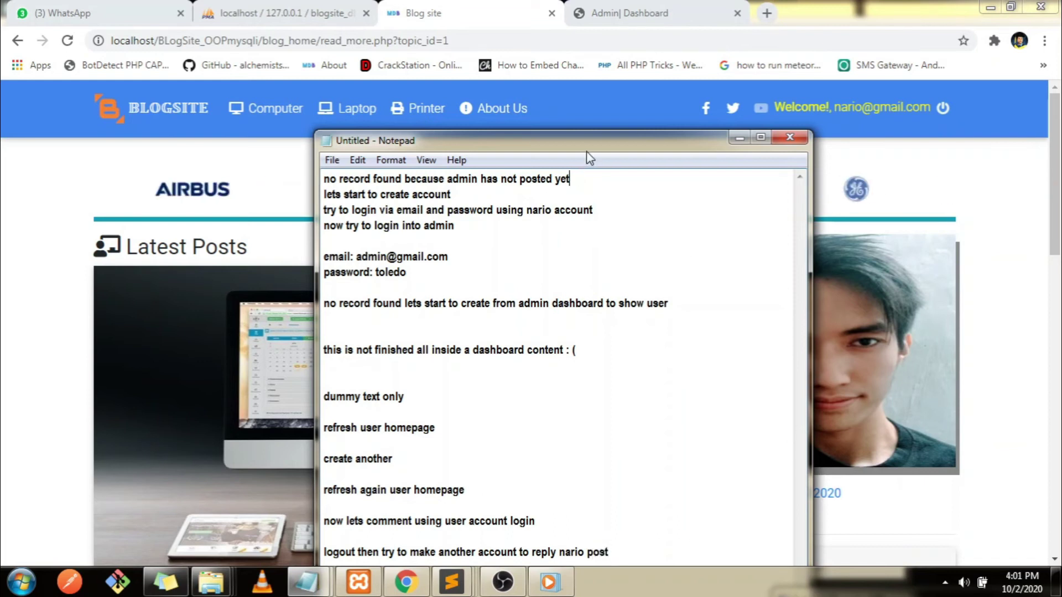
left_click_drag(590, 154, 587, 105)
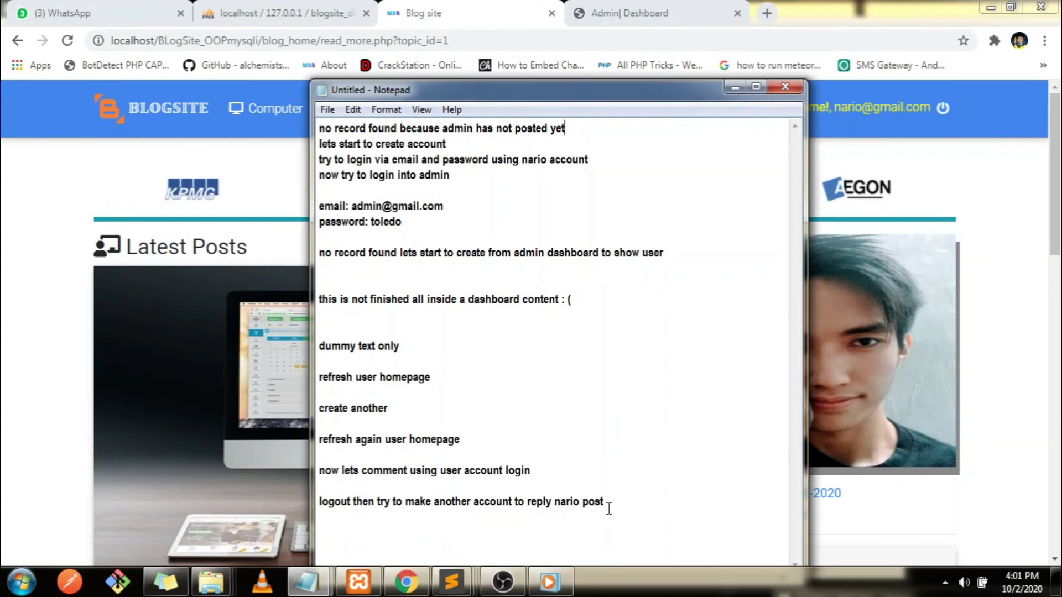
left_click(735, 88)
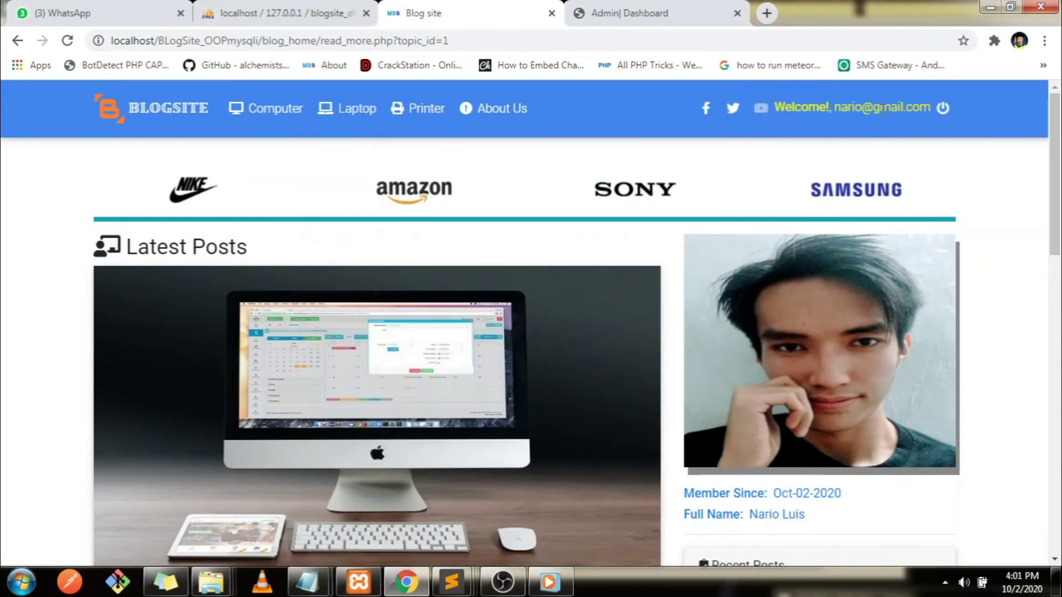